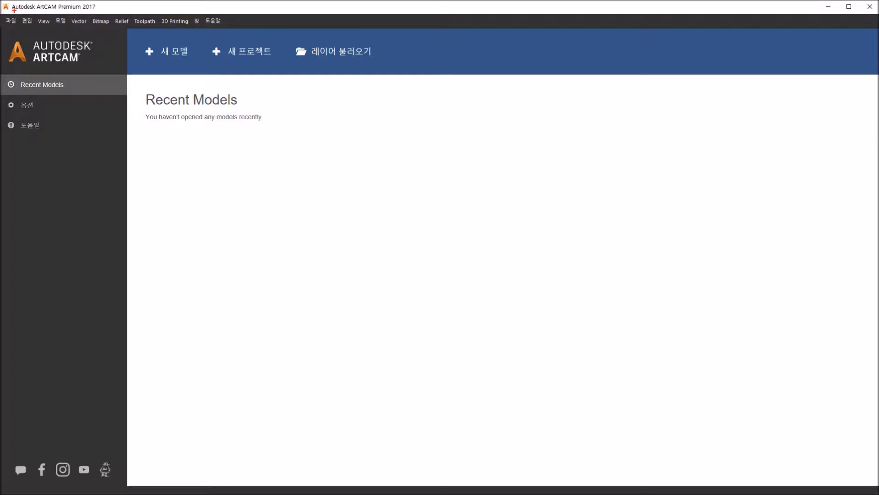
left_click_drag(2, 14, 244, 28)
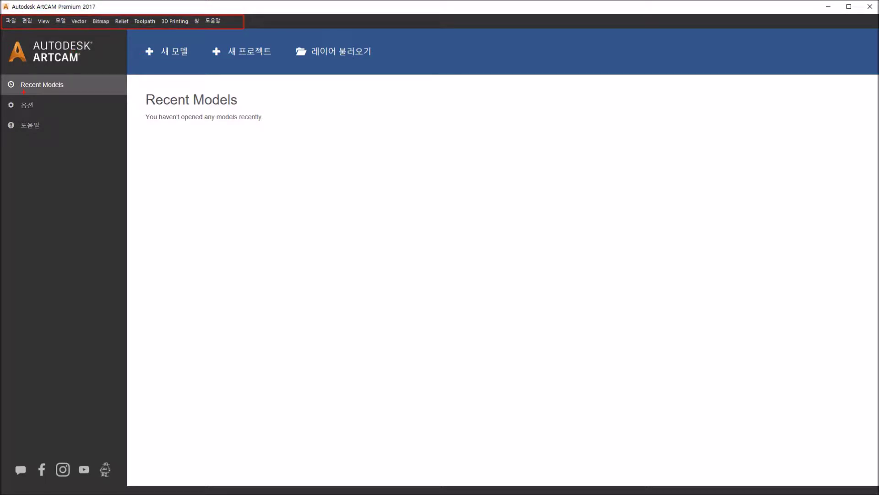
left_click_drag(2, 30, 120, 221)
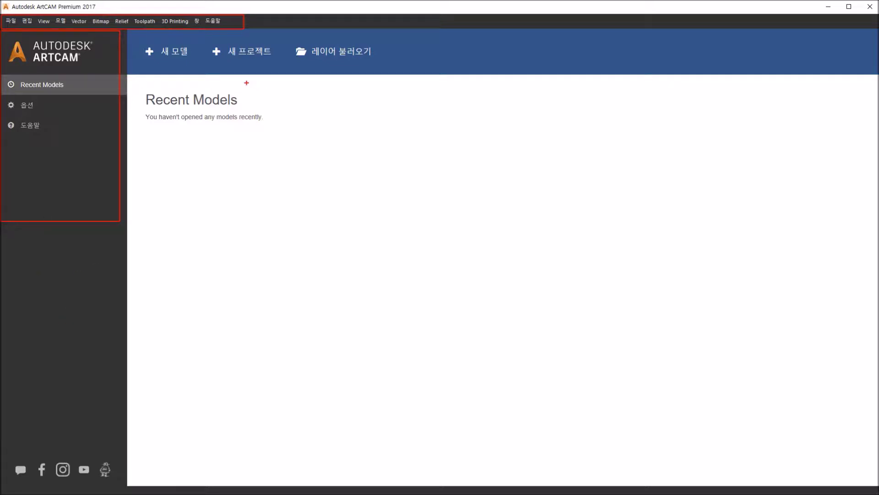
left_click_drag(141, 39, 195, 64)
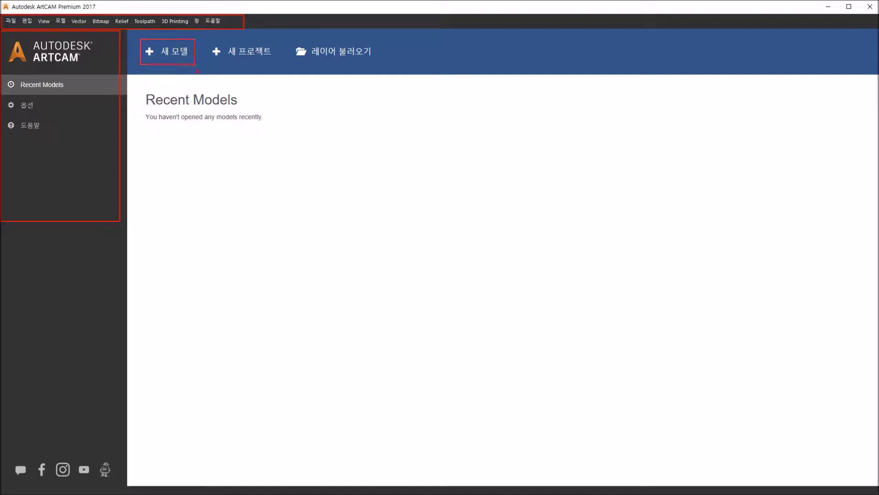
left_click_drag(212, 40, 286, 67)
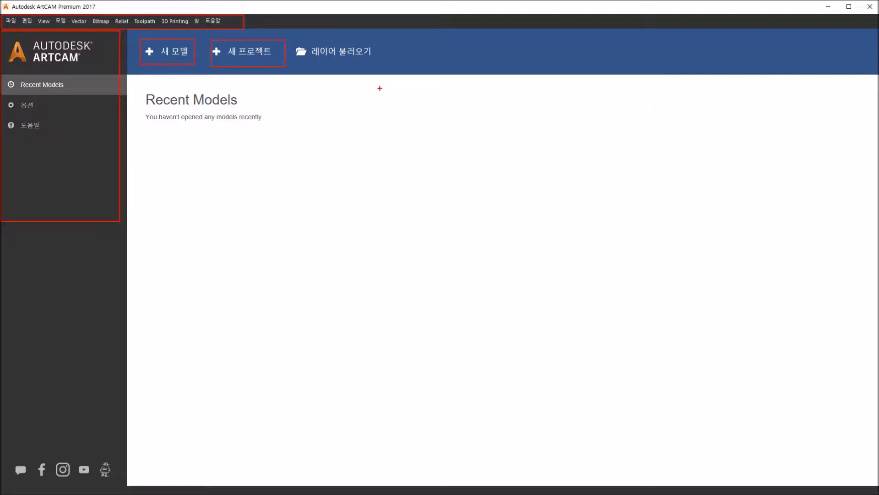
left_click_drag(386, 68, 291, 43)
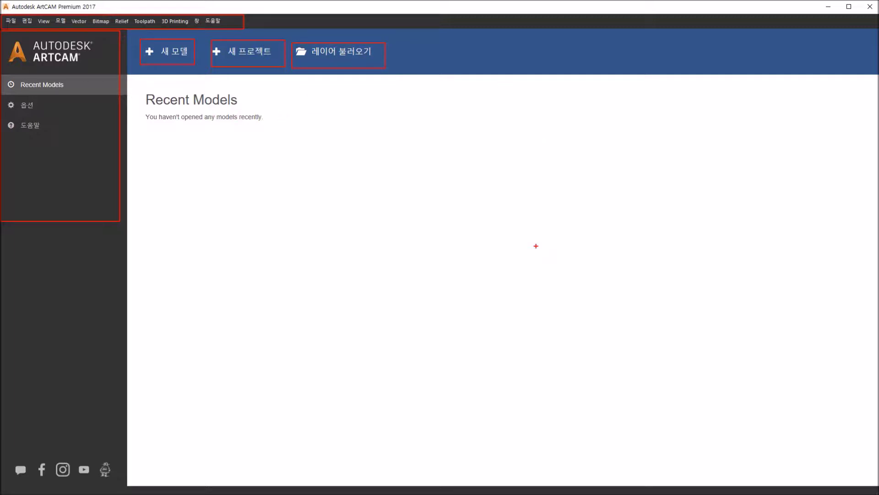
key("Escape")
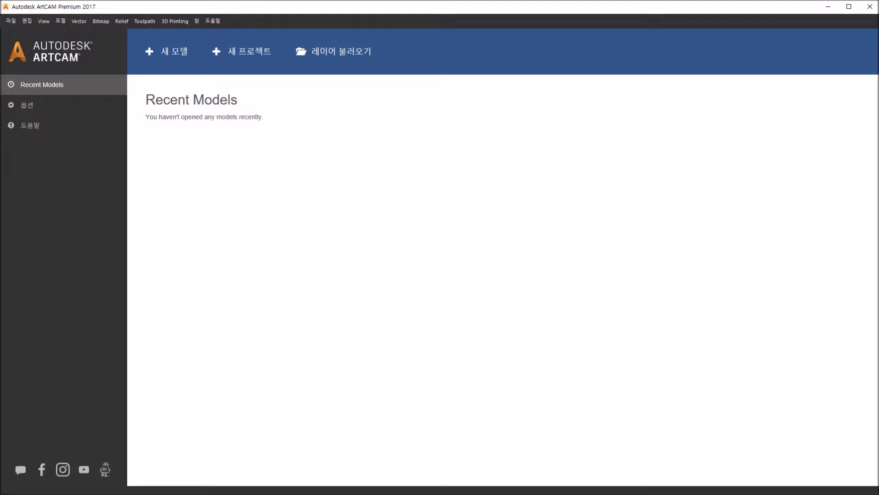
Create a new 100 × 100 mm model with a resolution of 1166 x 1166 points and millimetre units
left_click(159, 58)
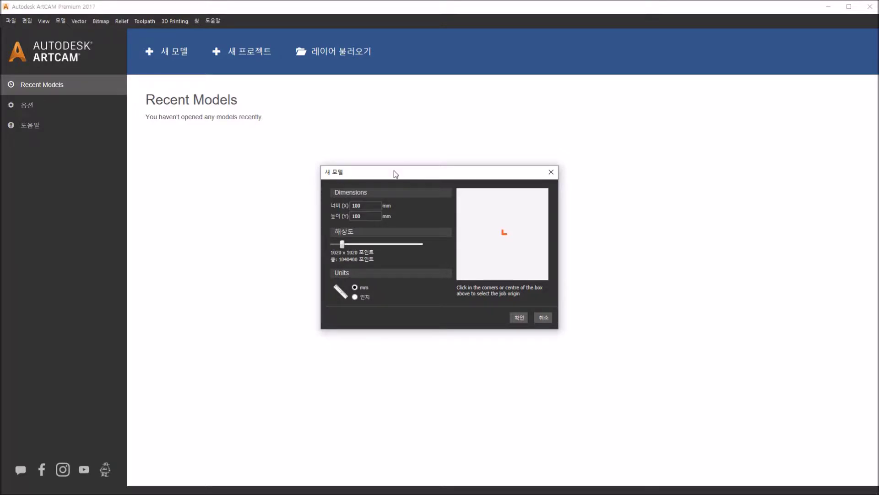
left_click_drag(393, 173, 383, 133)
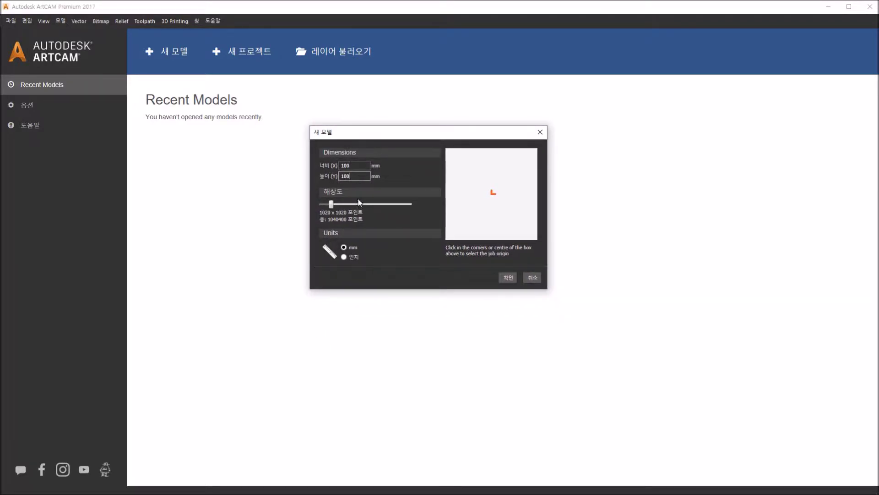
left_click(359, 166)
left_click(359, 177)
mouse_move(331, 204)
left_mouse_down()
mouse_move(410, 204)
mouse_move(335, 204)
left_mouse_up()
left_click(344, 257)
left_click(345, 247)
left_click(345, 256)
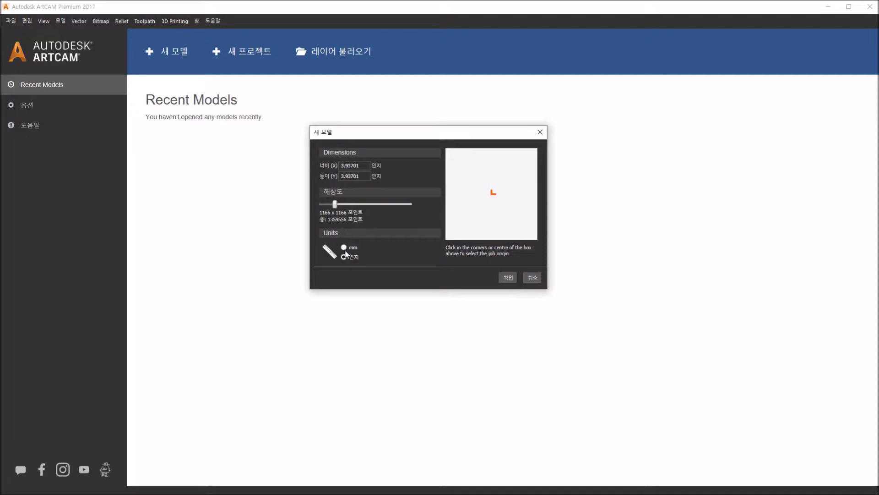
left_click(345, 248)
left_click(509, 279)
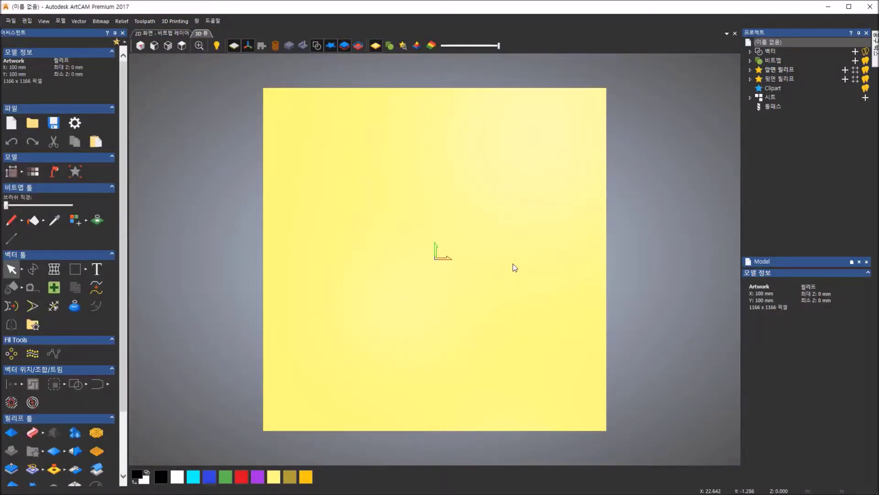
Compare the 2D bitmap layer view with the 3D view of the model, ending in the 2D view
left_click(169, 37)
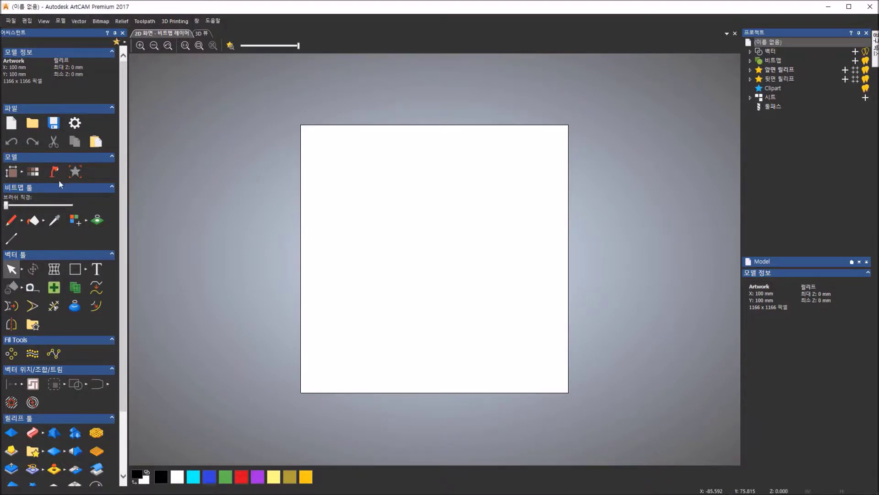
left_click(201, 32)
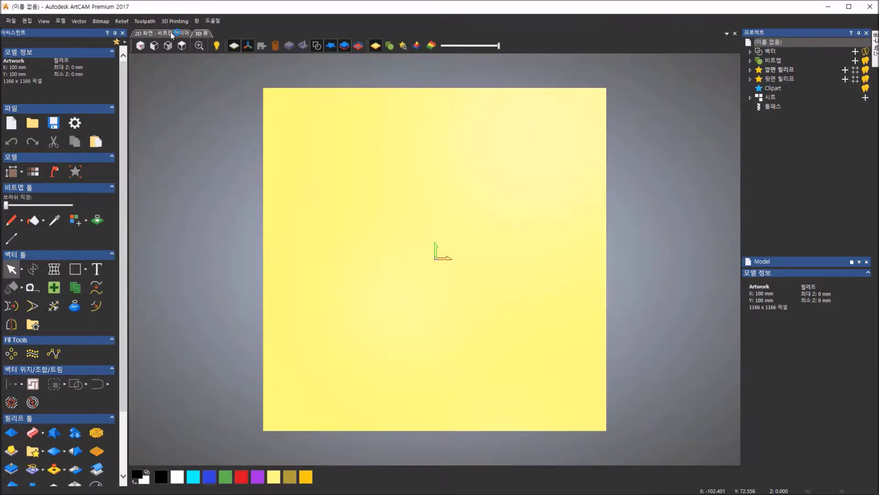
left_click(170, 32)
left_click(205, 32)
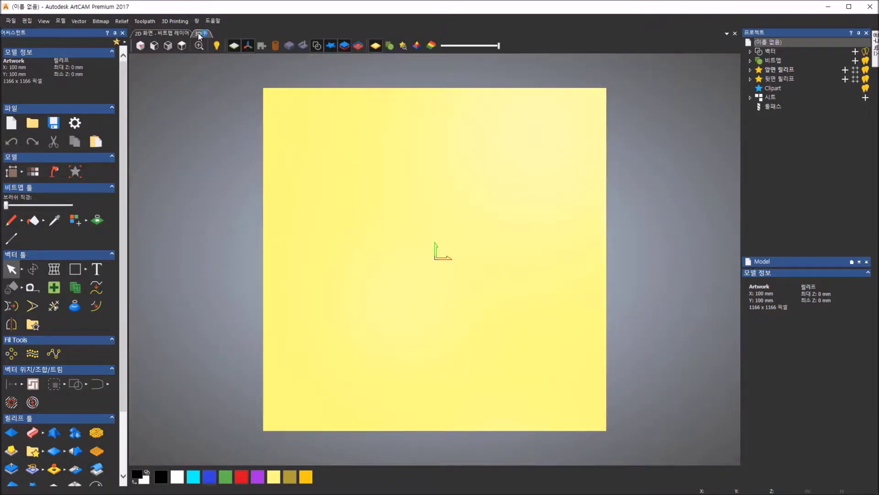
left_click(172, 33)
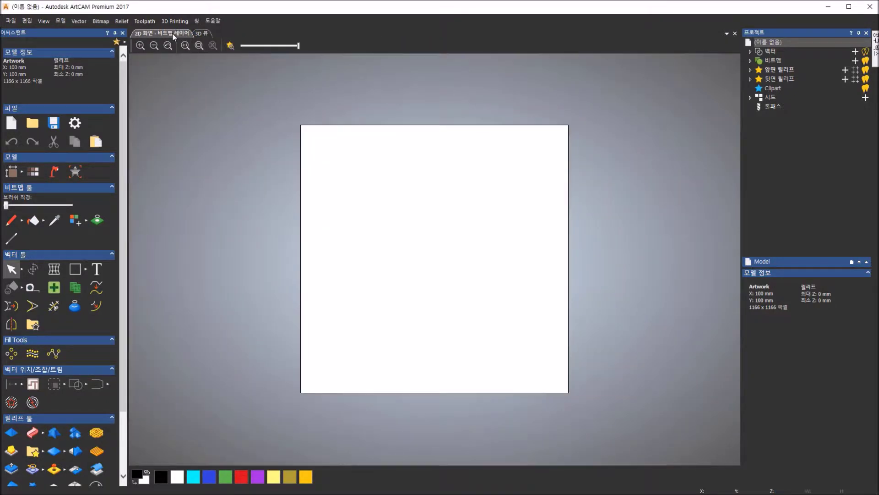
left_click(198, 34)
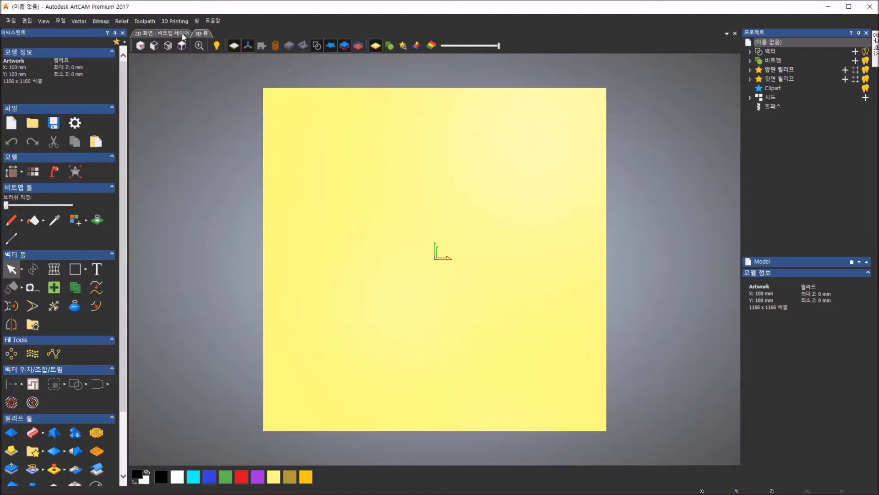
left_click(182, 33)
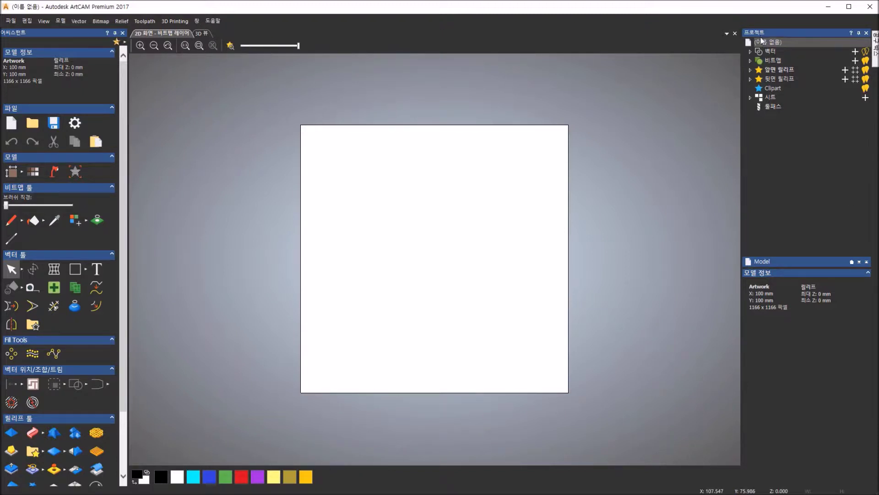
Expand the vector, bitmap and front relief groups in the project tree to show their layers
left_click(751, 51)
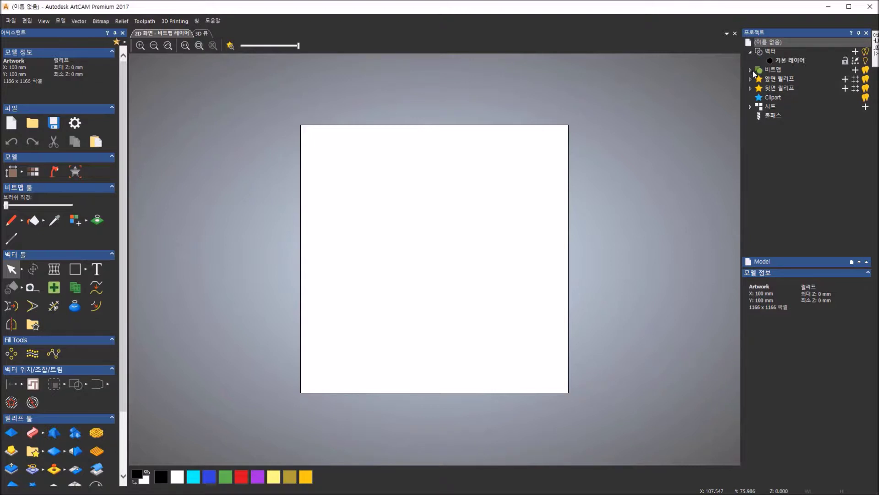
left_click(751, 71)
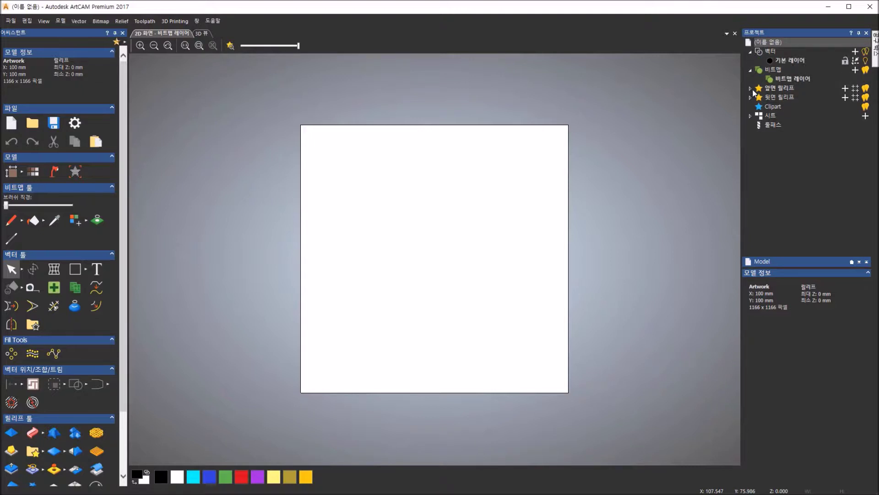
left_click(750, 88)
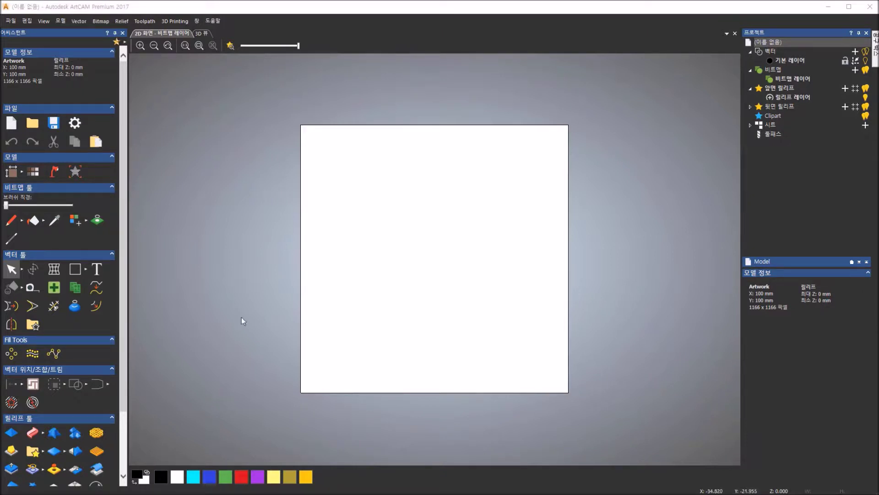
Switch the workspace to the Standard (스탠다드) layout
left_click(197, 20)
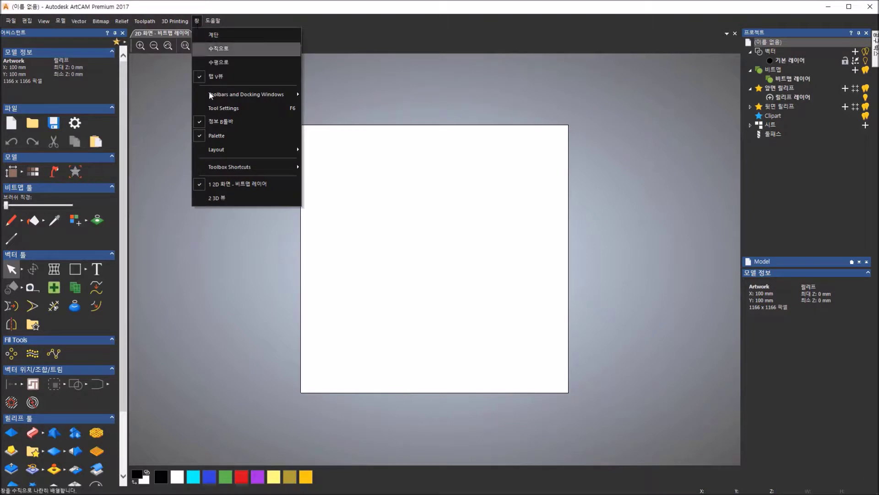
mouse_move(275, 149)
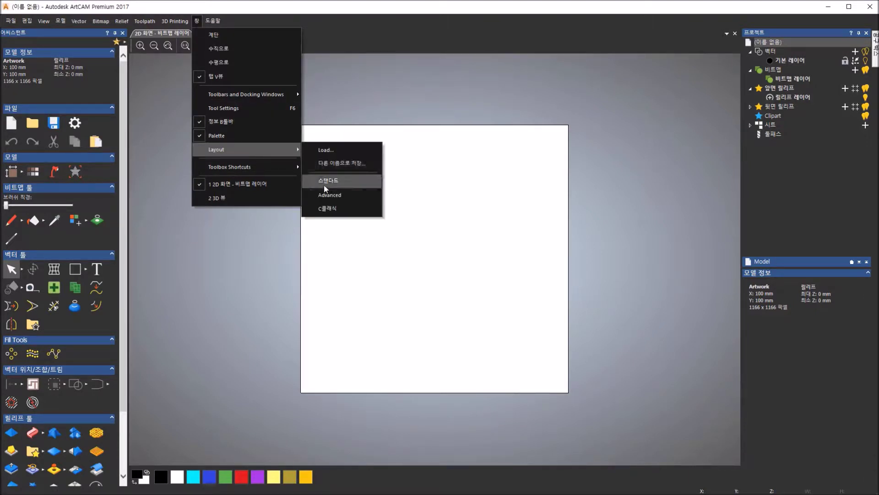
left_click(355, 182)
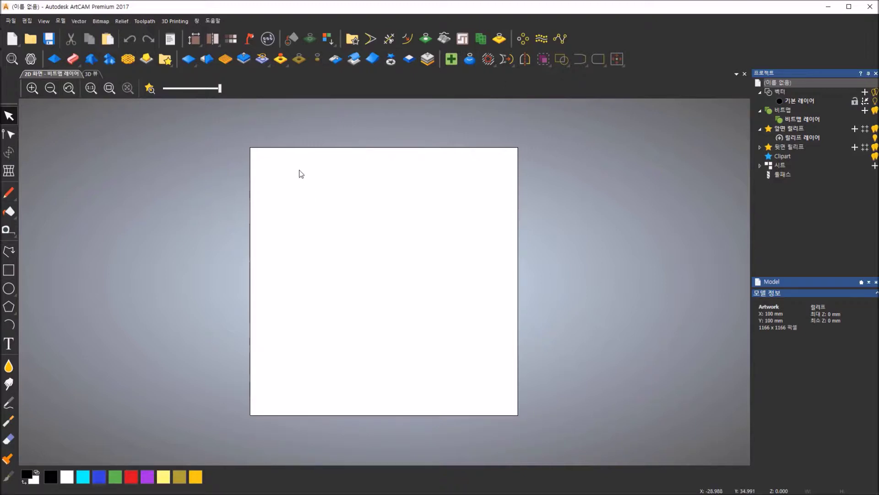
Switch the workspace to the Advanced layout
left_click(196, 20)
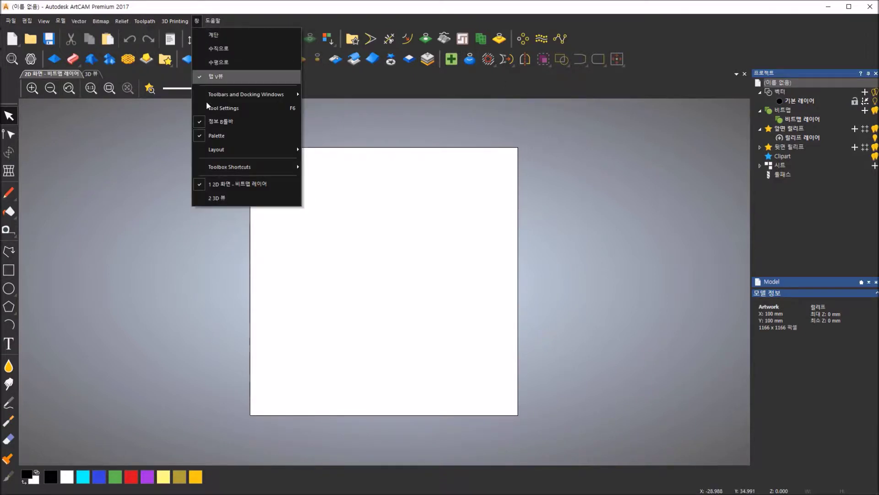
mouse_move(213, 150)
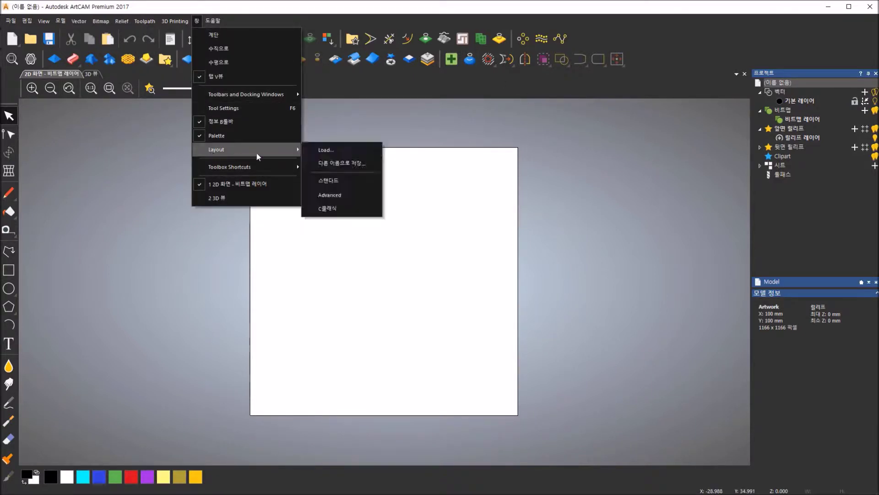
left_click(354, 195)
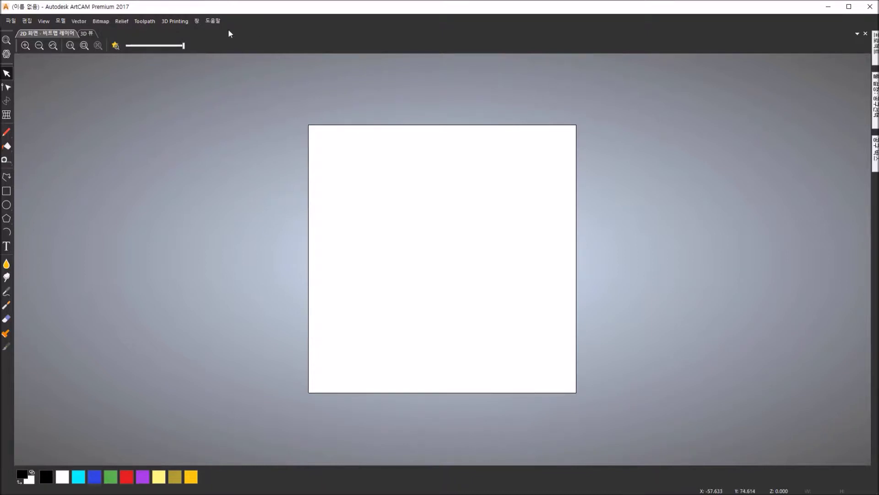
Switch the workspace to the Classic (클래식) layout
left_click(196, 21)
mouse_move(202, 147)
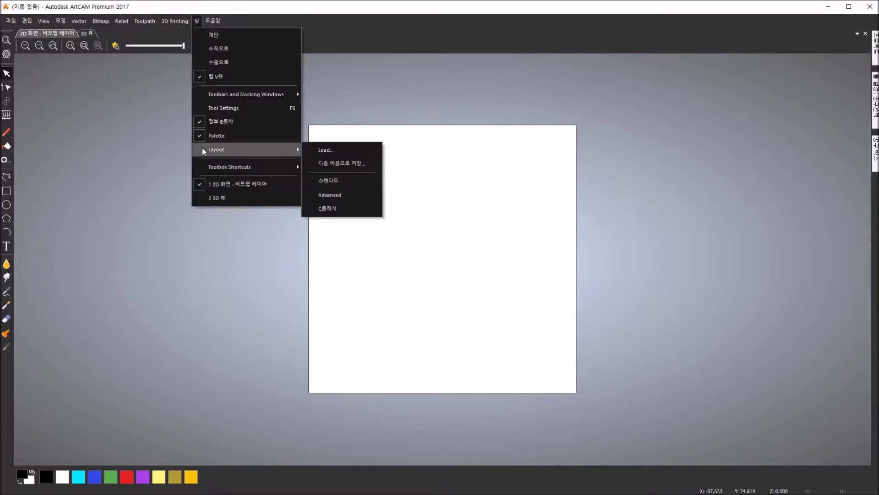
left_click(366, 209)
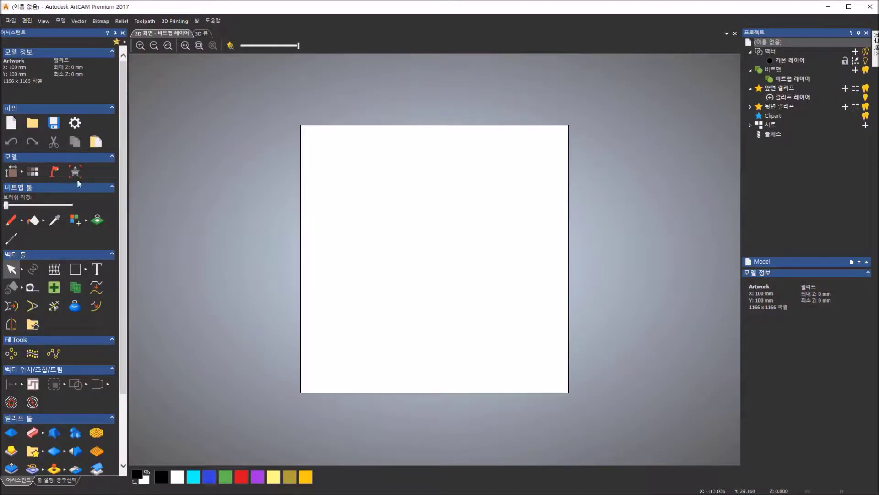
Review the Assistant's tool groups down to the gem tools, and the settings of the selection tool
left_click_drag(124, 68, 119, 92)
scroll(86, 89, "up", 2)
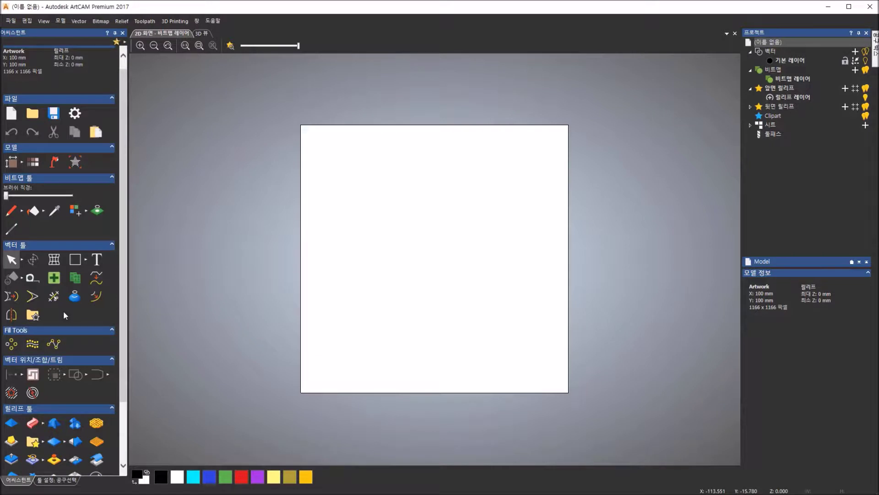
scroll(120, 323, "down", 3)
scroll(120, 275, "up", 3)
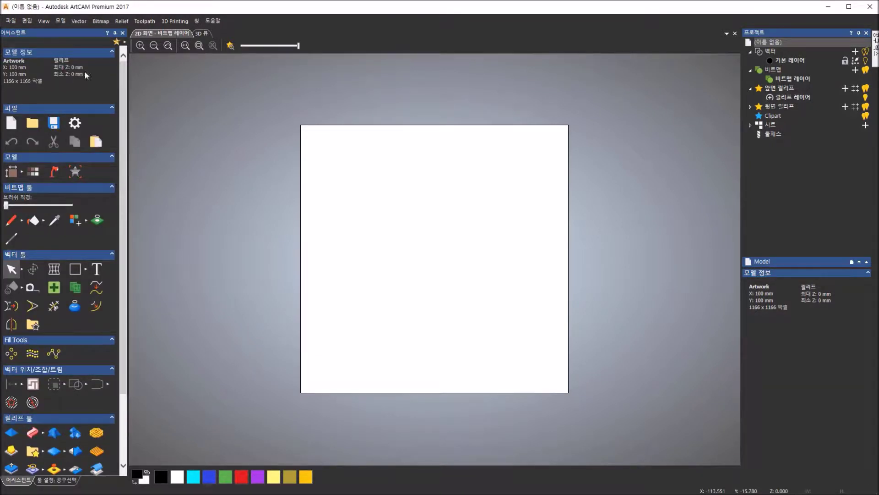
left_click(196, 20)
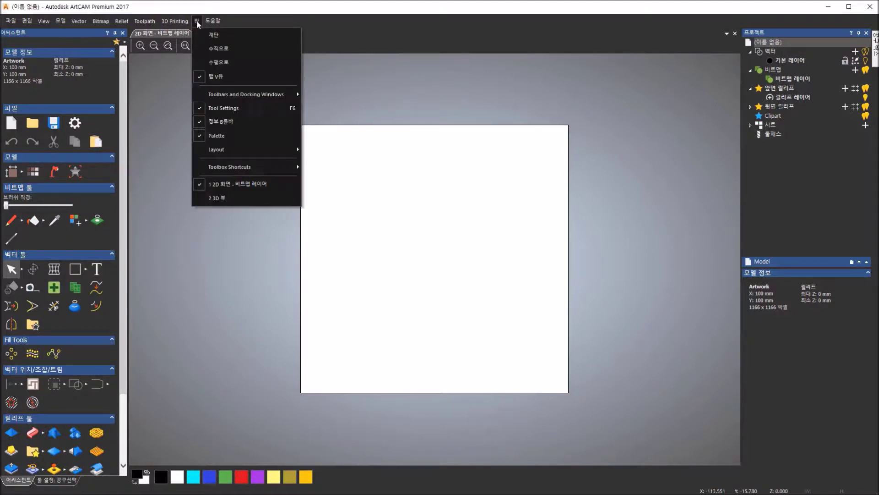
mouse_move(225, 149)
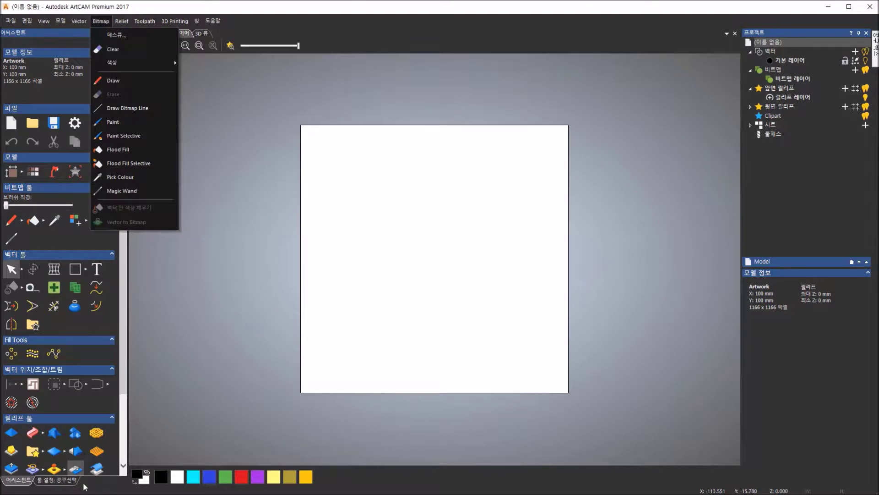
left_click(282, 137)
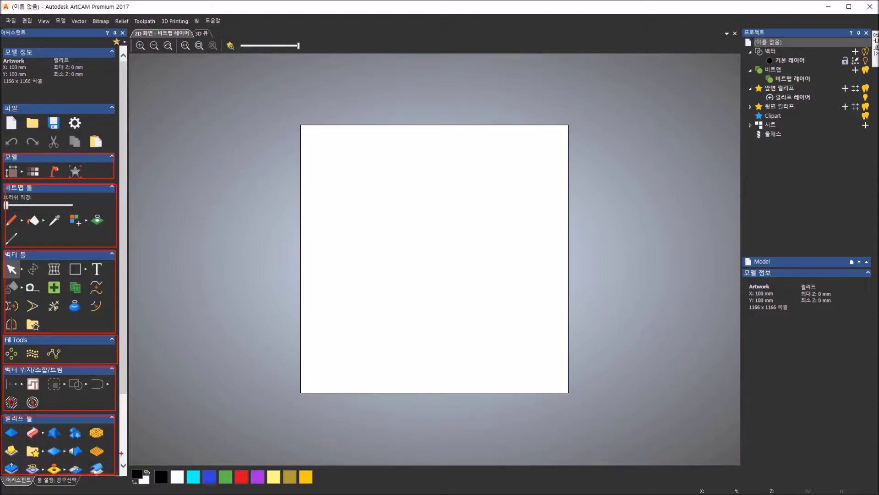
scroll(93, 137, "down", 3)
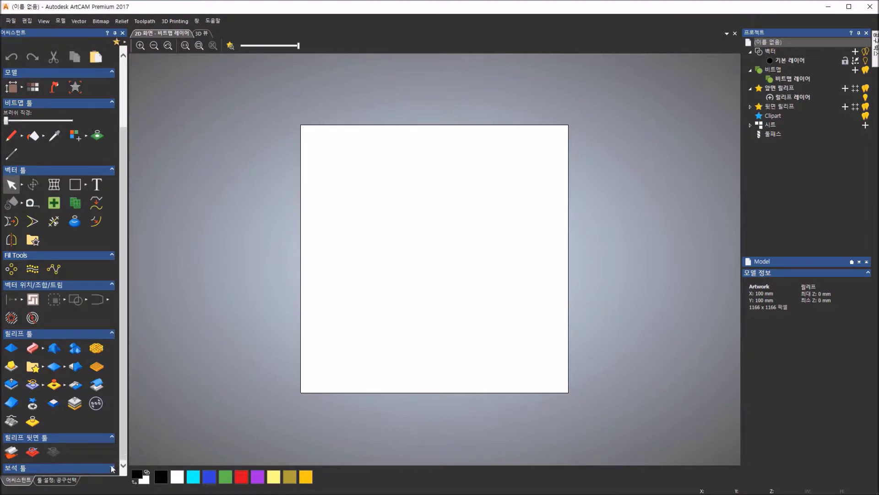
left_click(112, 468)
left_click(73, 481)
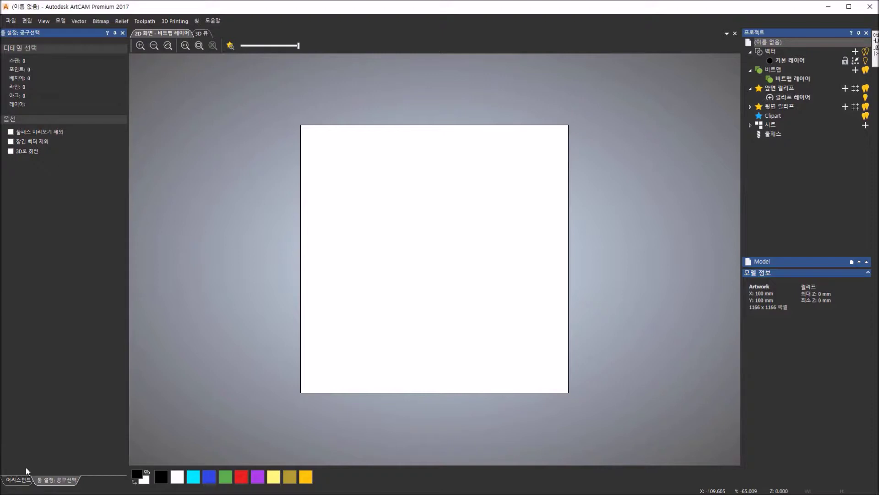
left_click(17, 482)
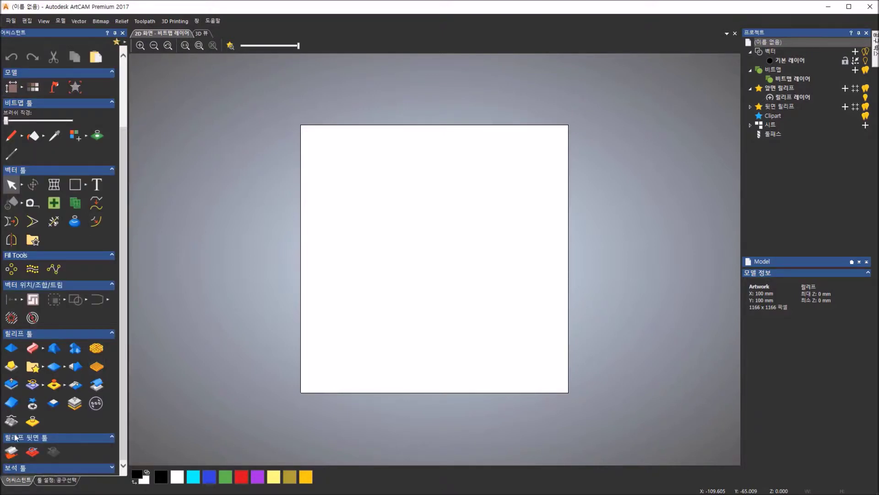
Widen the Assistant slightly and examine the additional tools grouped under the model size, bitmap drawing and vector selection tools
left_click_drag(124, 206, 121, 201)
scroll(121, 183, "up", 1)
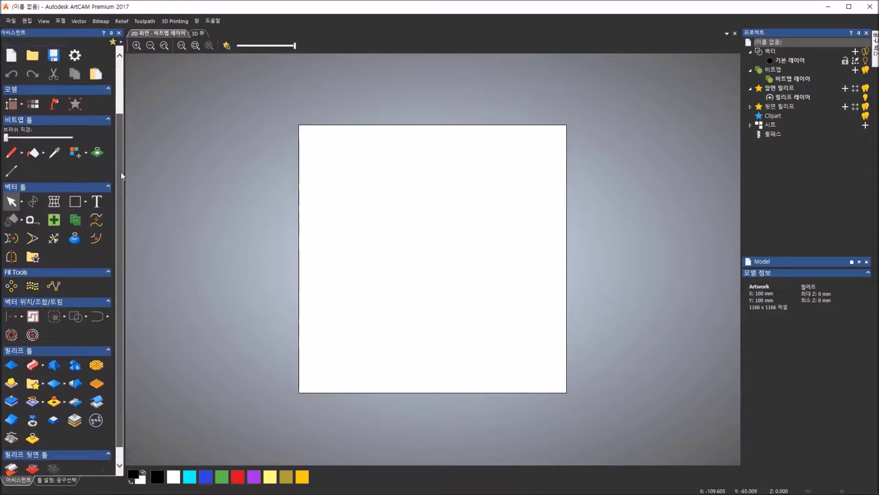
scroll(121, 172, "up", 2)
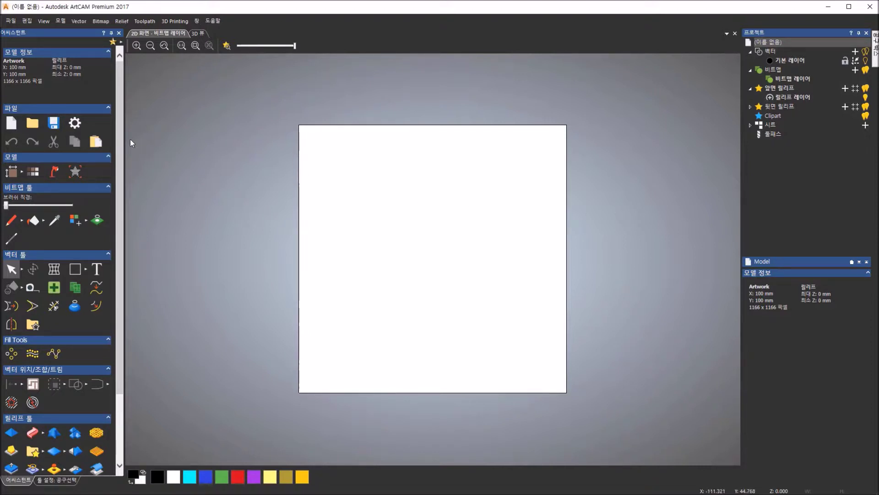
left_click_drag(124, 139, 141, 139)
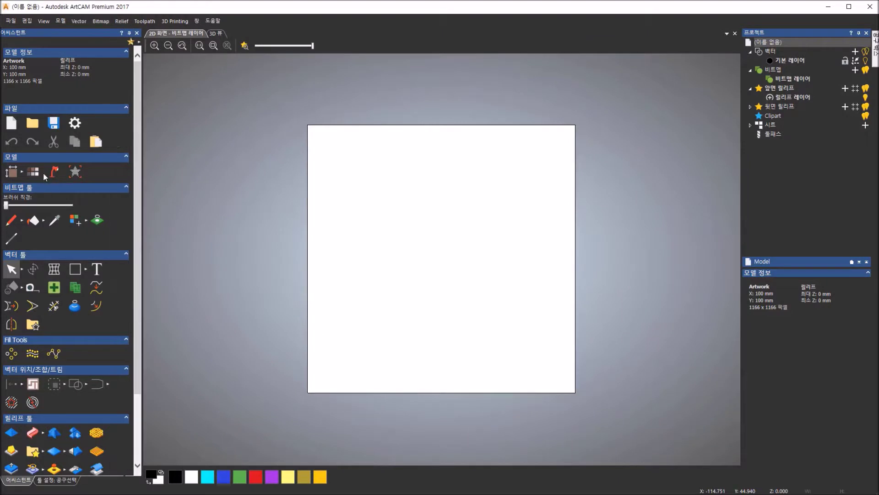
left_click(20, 172)
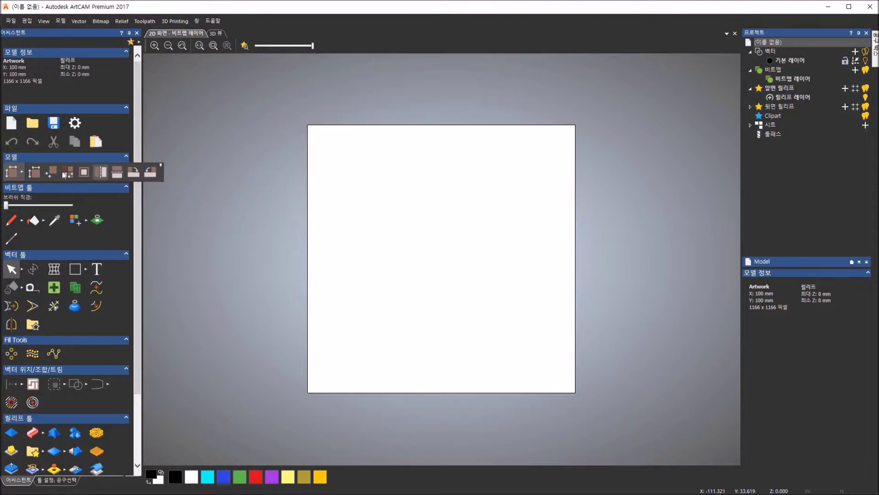
left_click(22, 224)
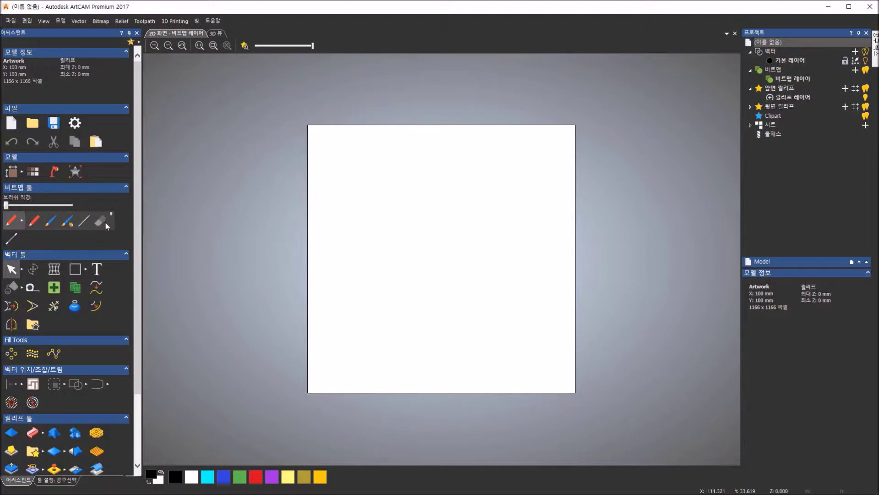
left_click(22, 270)
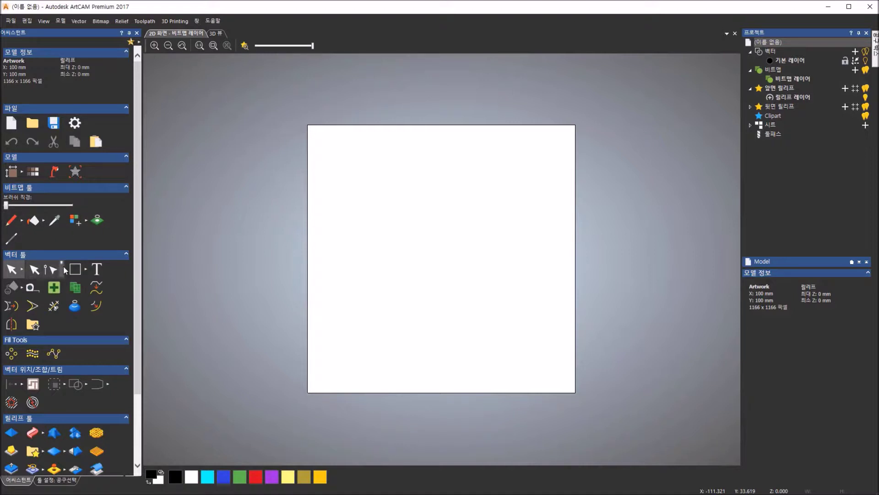
left_click(295, 182)
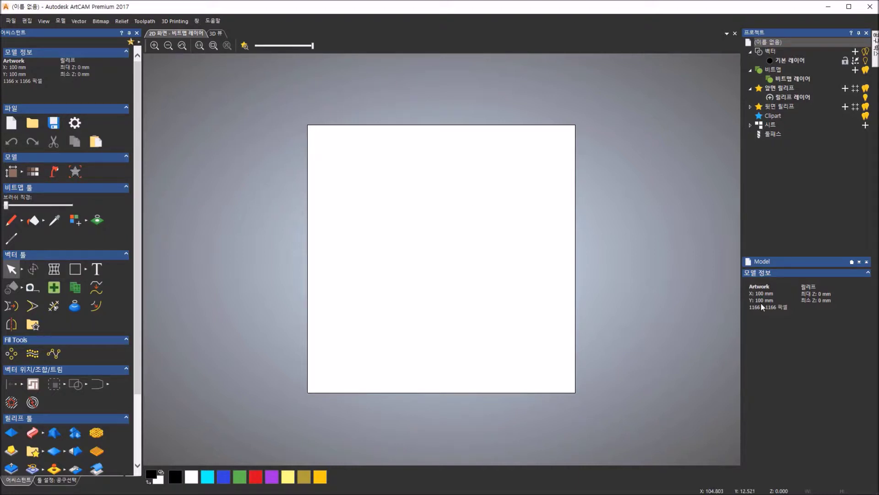
Alternate between the 3D view and the 2D view, ending on the 2D bitmap layer view
left_click(217, 34)
left_click(184, 36)
left_click(213, 34)
left_click(170, 34)
Arrange the view windows as a cascade (계단), separate them, and bring the 2D window to the front
left_click(197, 21)
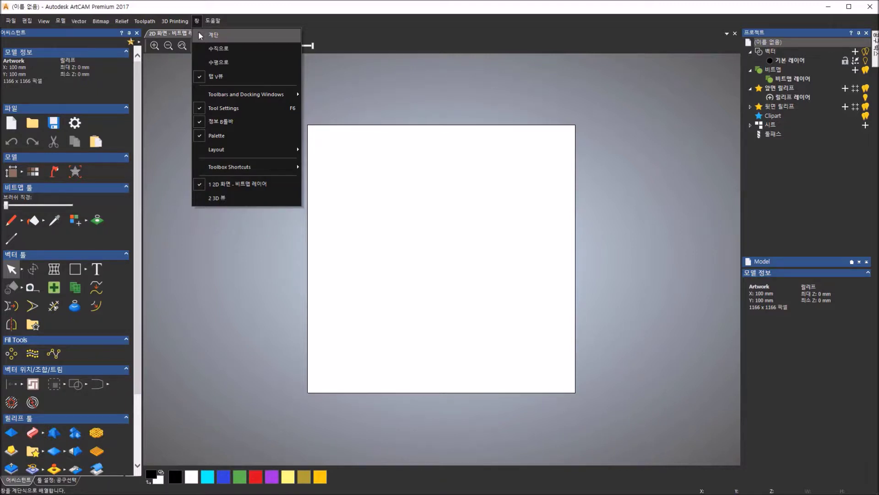
left_click(199, 32)
left_click_drag(205, 49, 253, 143)
left_click(248, 94)
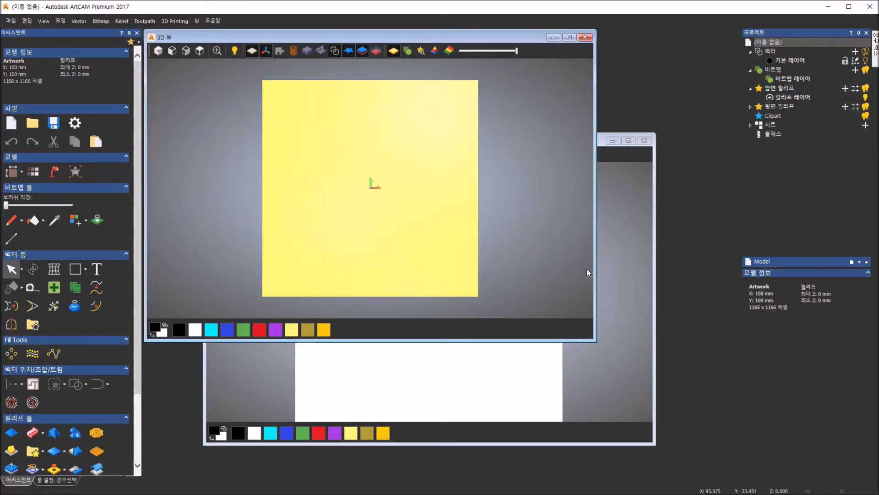
left_click(611, 291)
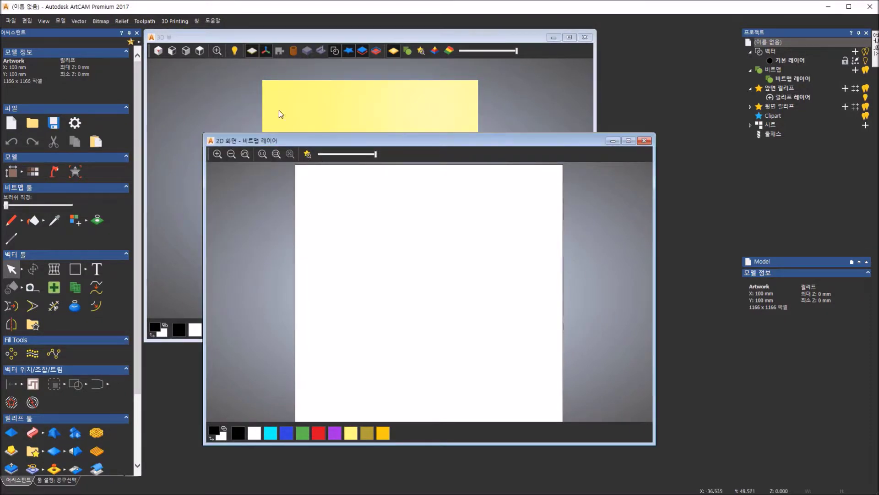
Tile the 2D and 3D windows vertically (수직으로) and activate each one in turn, ending on the 3D view
left_click(196, 21)
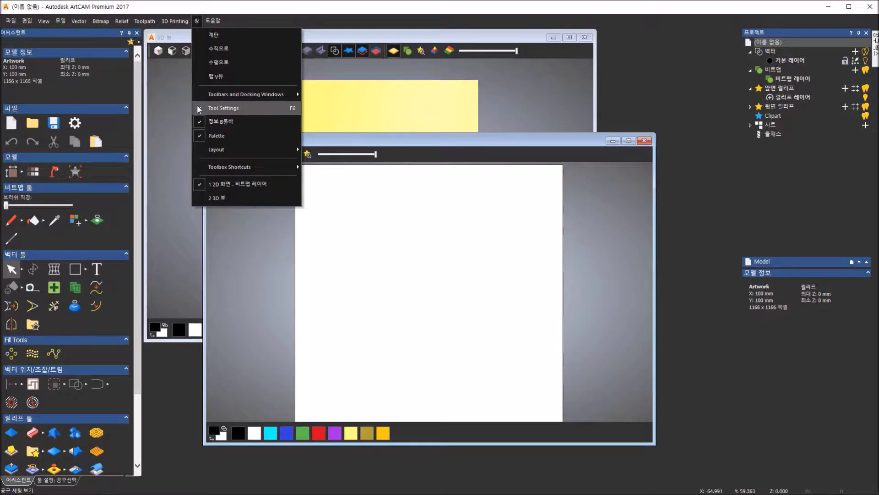
left_click(217, 51)
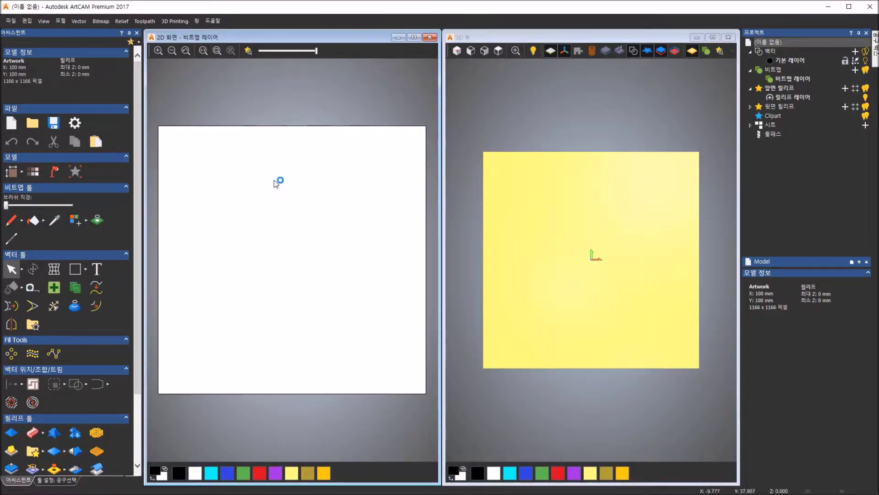
left_click(485, 184)
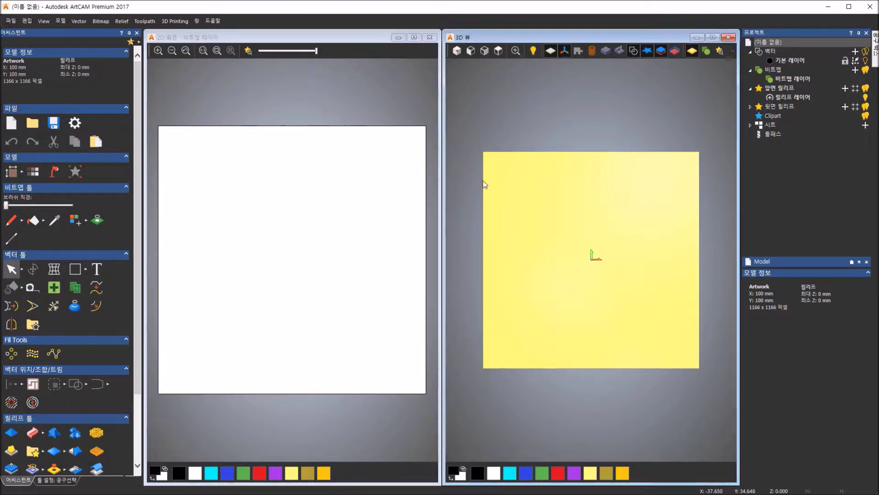
left_click(389, 177)
left_click(537, 177)
Tile the 2D and 3D windows horizontally (수평으로) and make the 2D window active
left_click(197, 21)
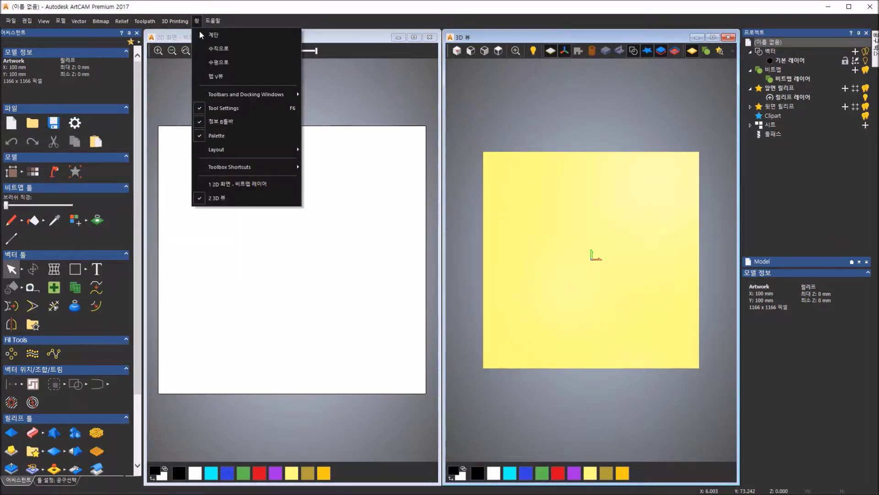
left_click(206, 62)
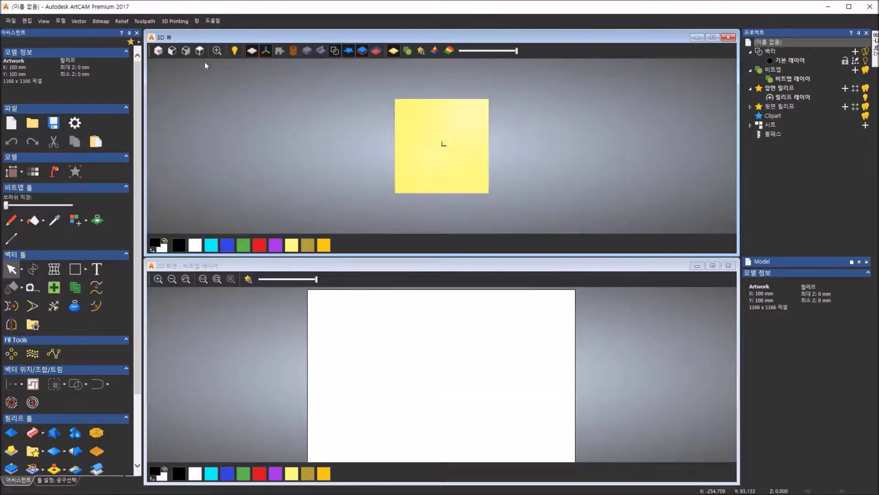
left_click(335, 346)
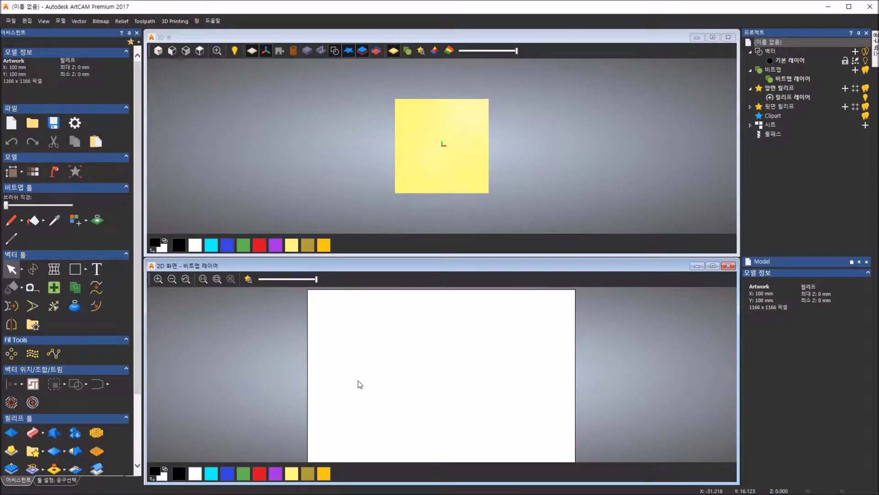
Show the 2D view maximized, the tiled windows, and the maximized 3D view in turn, ending on the 2D view
key("F2")
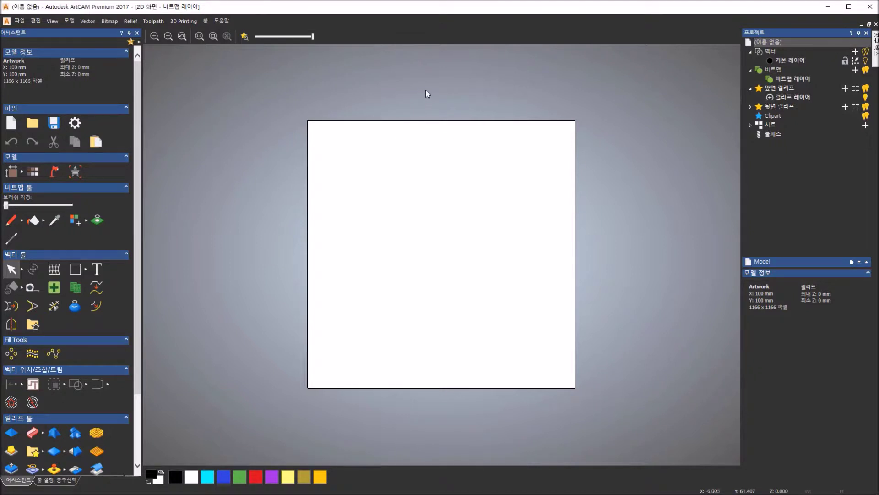
key("F4")
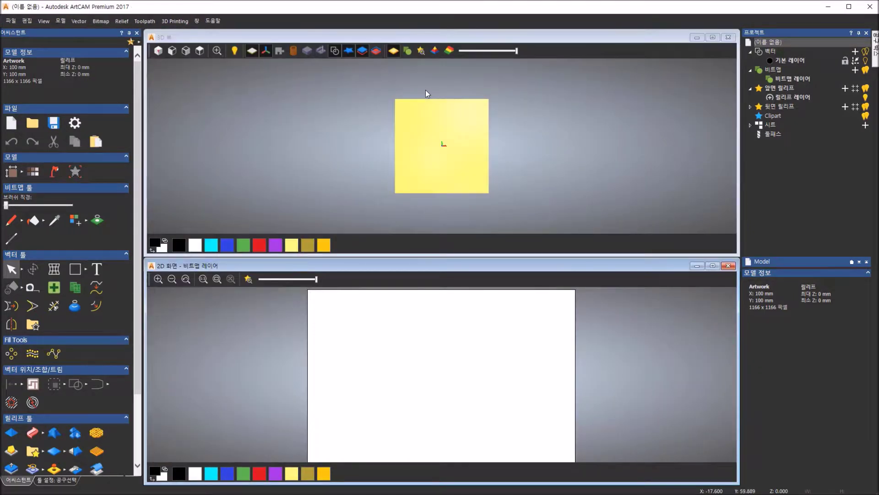
key("F3")
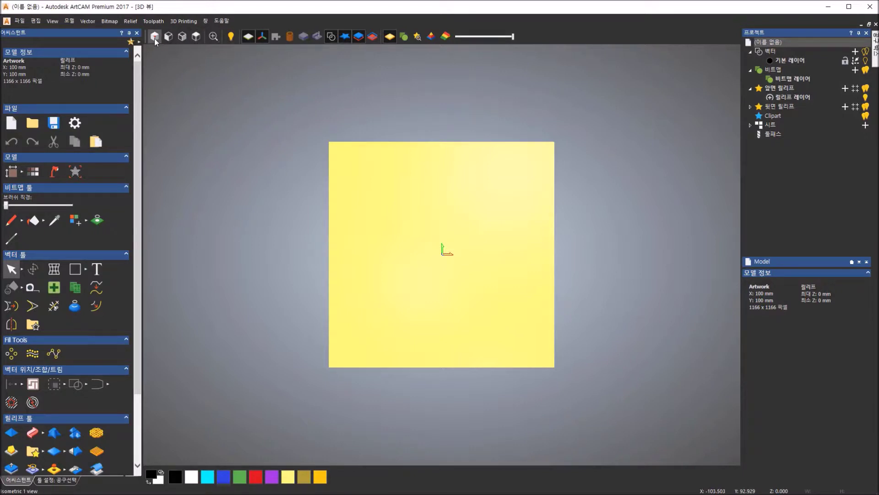
key("F2")
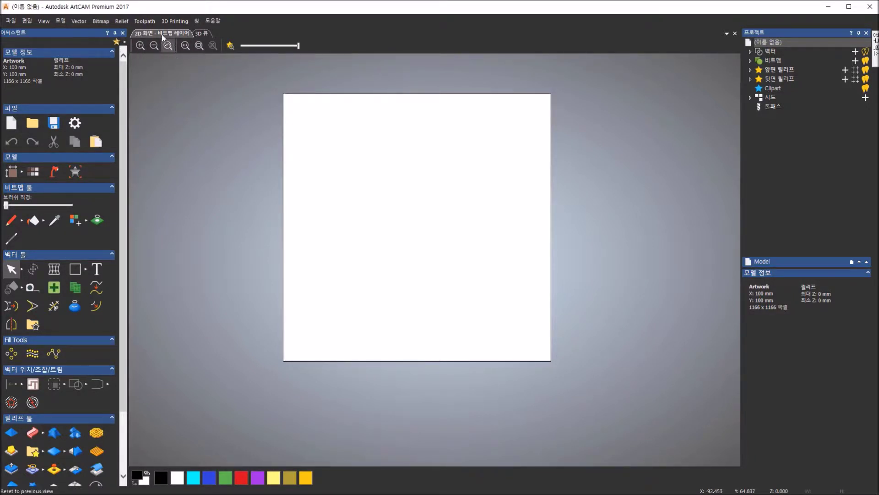
Zoom in twice on the 2D view and zoom back out twice
left_click(141, 50)
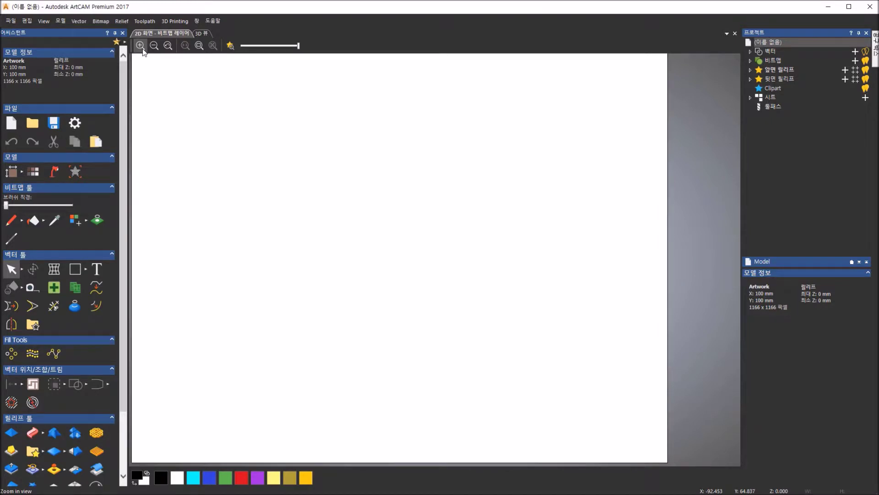
left_click(142, 50)
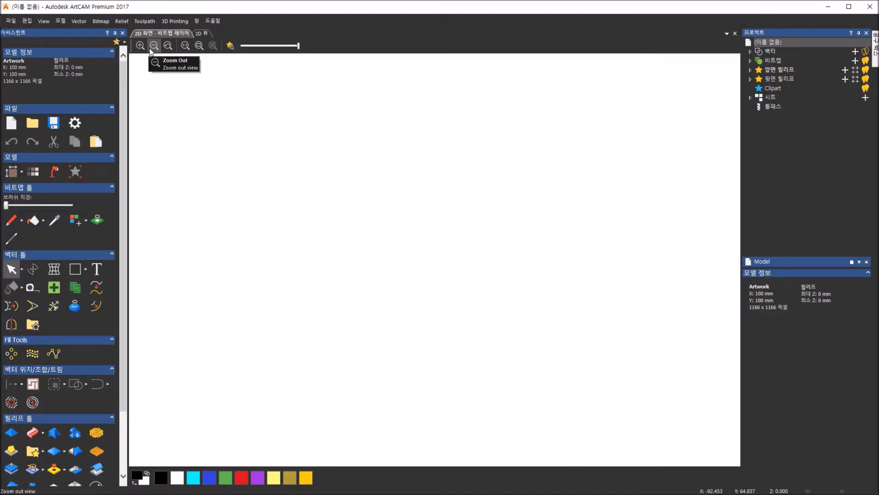
left_click(151, 48)
left_click(152, 50)
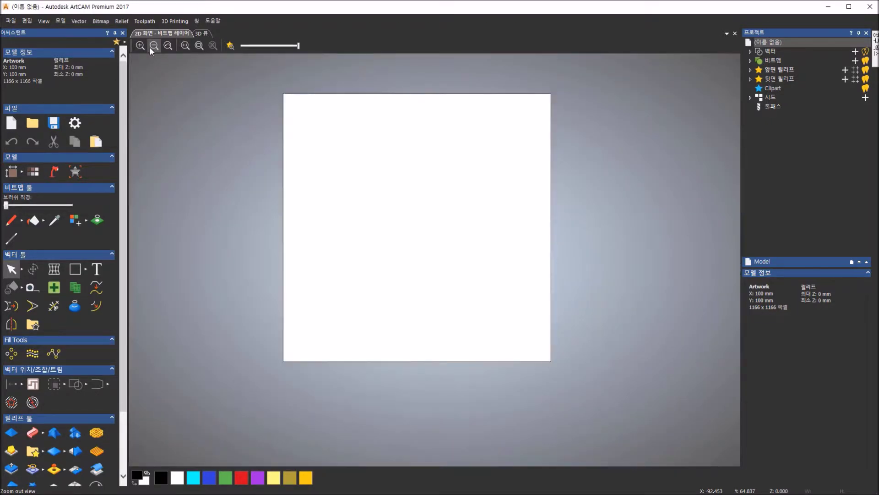
Reset the 2D view to the previous view, enlarge it, and scale it to fit the model
left_click(167, 46)
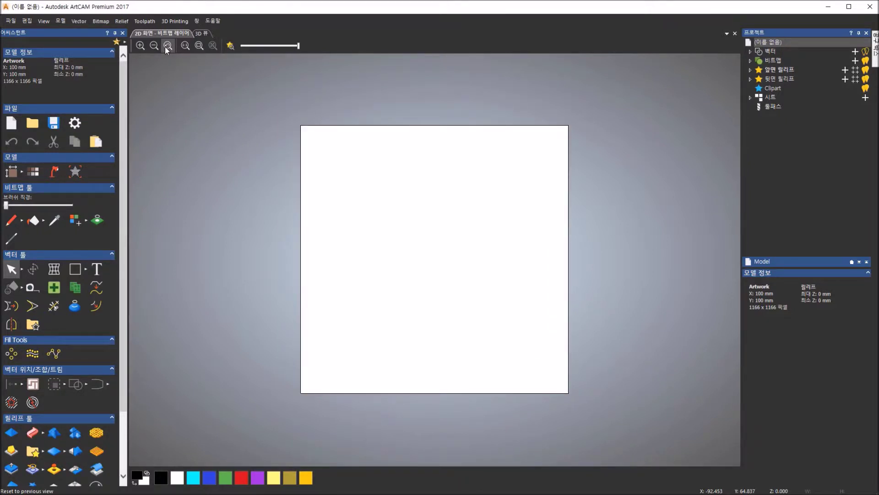
left_click(192, 45)
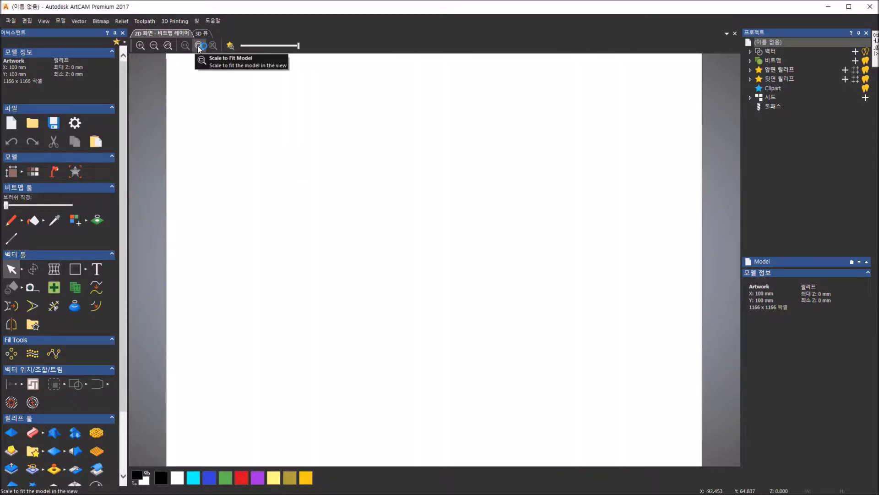
left_click(199, 46)
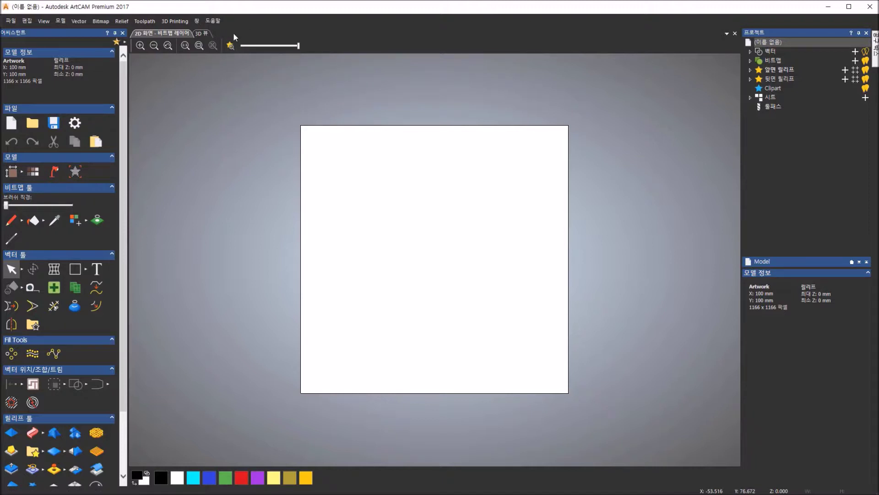
Open the 3D view and look at the model from the isometric, left, front and top directions
left_click(202, 34)
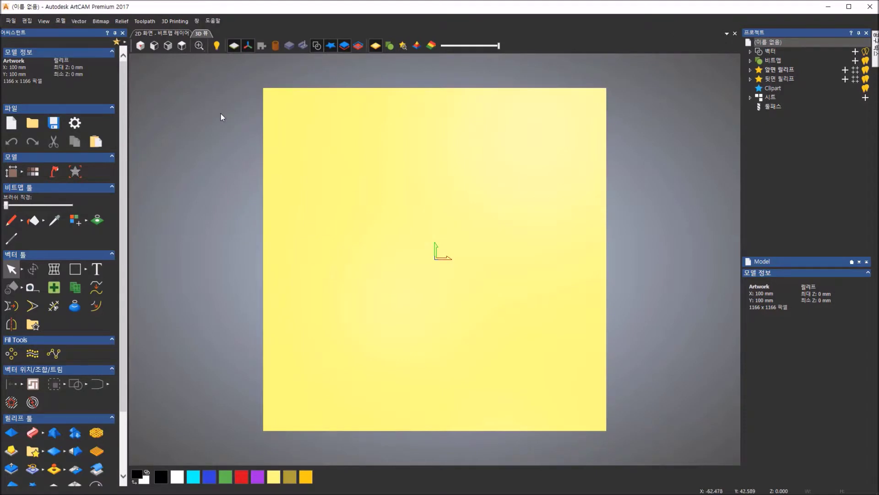
left_click(141, 46)
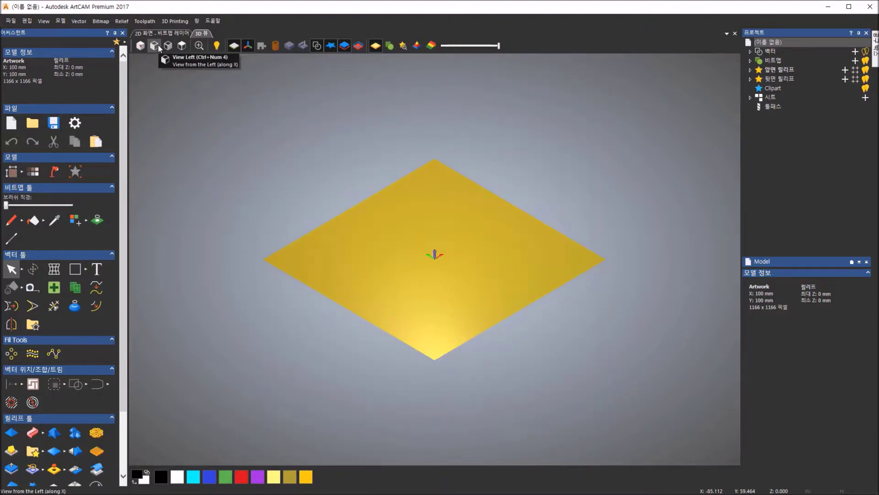
left_click(155, 46)
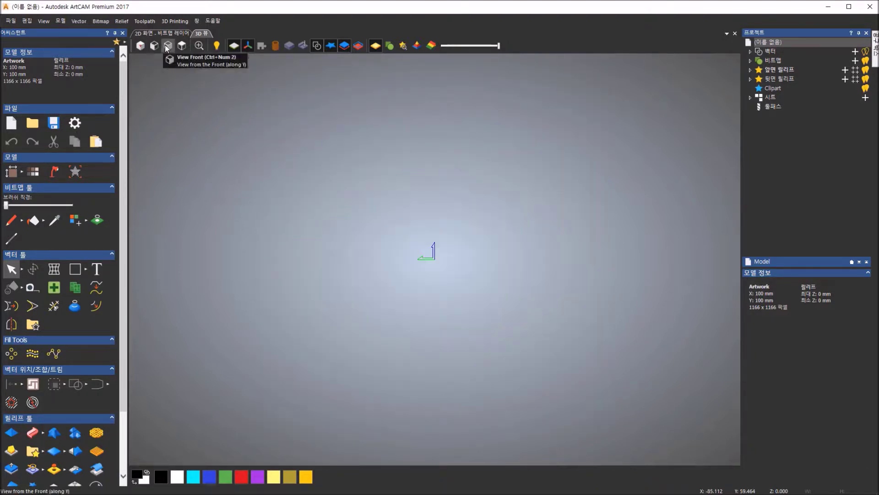
left_click(168, 46)
left_click(182, 46)
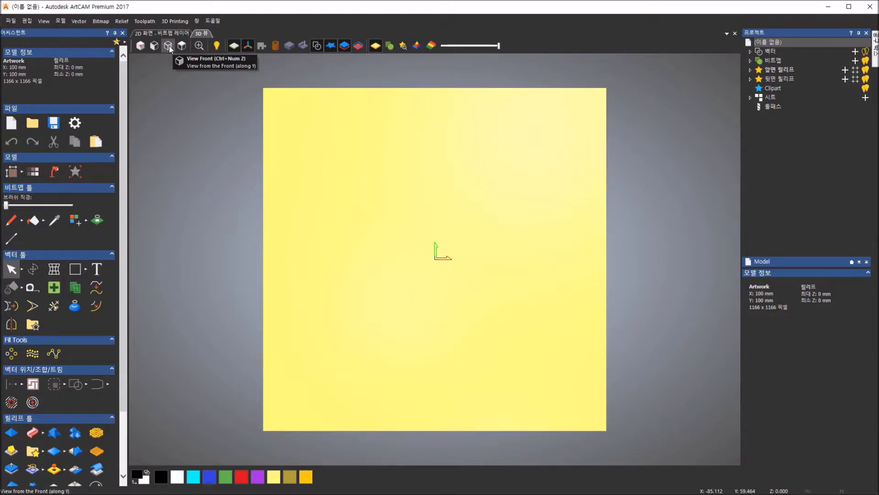
Repeat the isometric, left, front and top views of the 3D model and zoom in on the top view
left_click(141, 46)
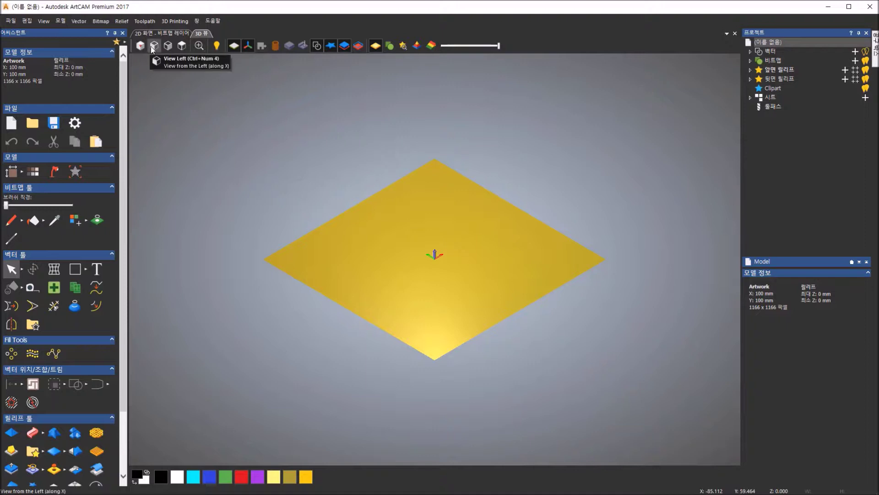
left_click(153, 48)
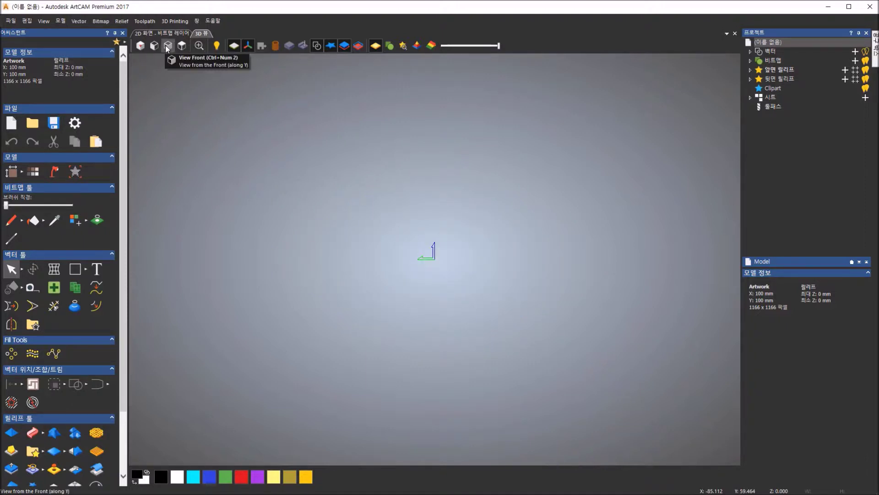
left_click(168, 48)
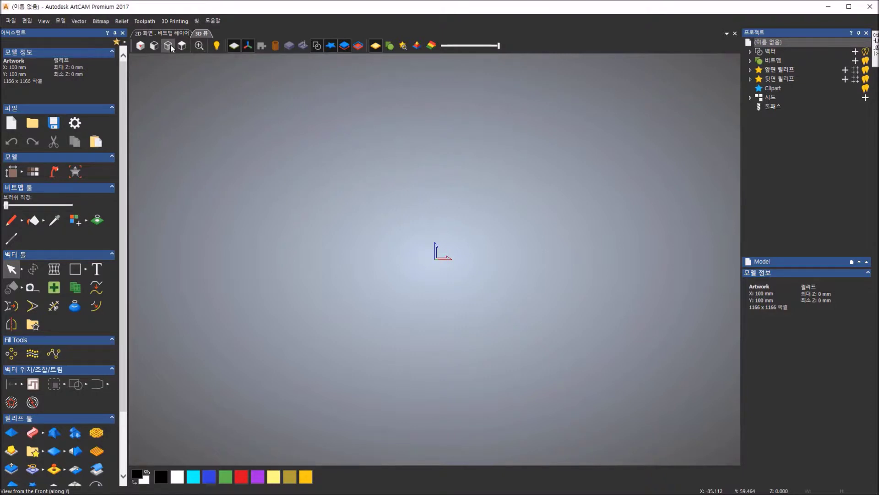
left_click(179, 47)
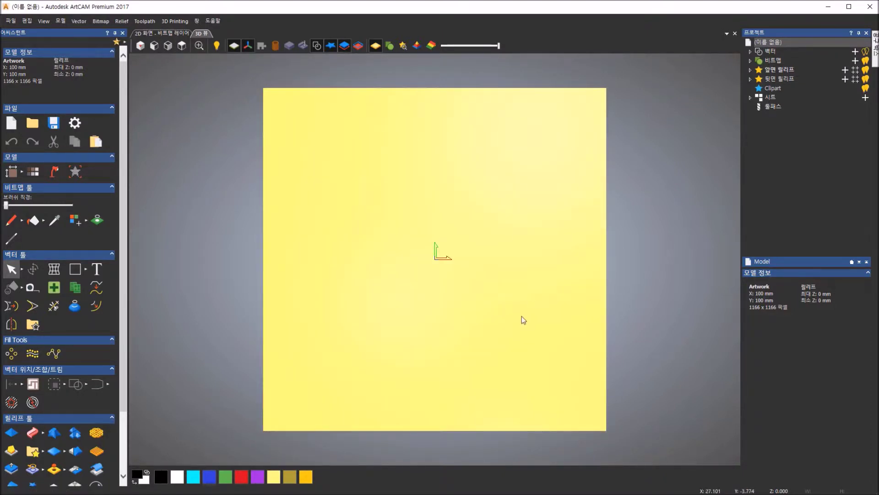
left_click(205, 49)
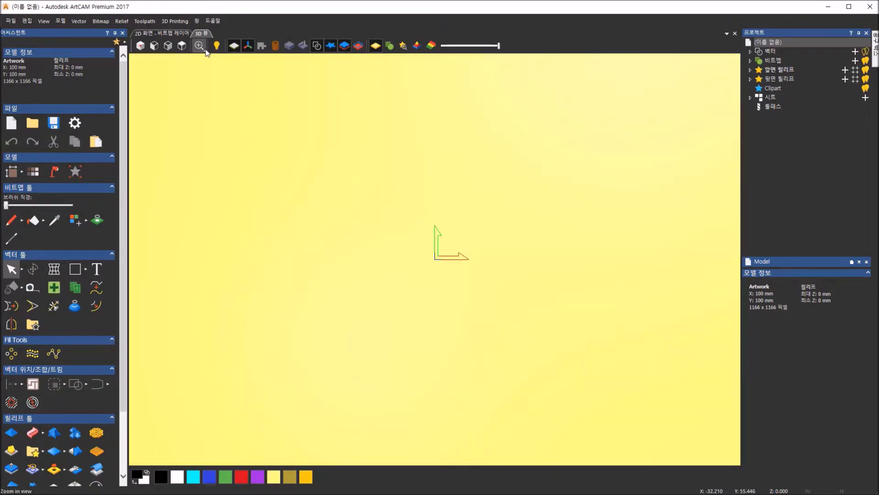
Return to the 2D view, open the reference help contents and close the help window
left_click_drag(206, 53, 198, 108)
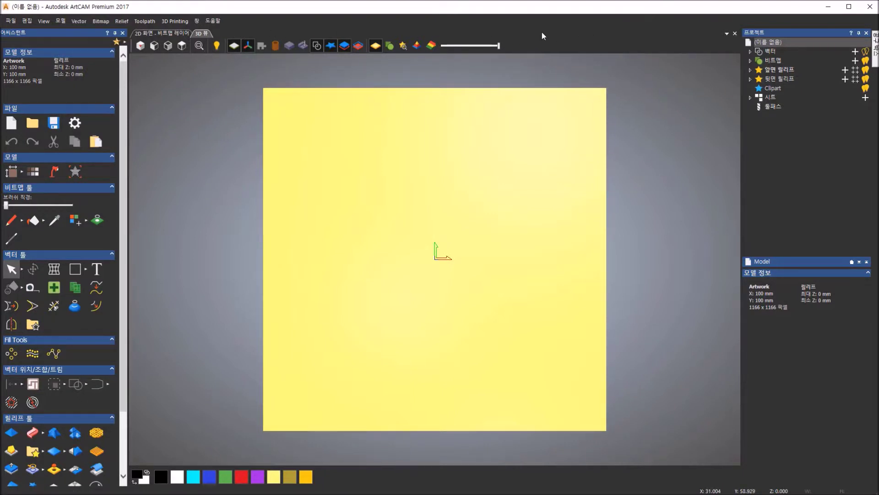
left_click(156, 34)
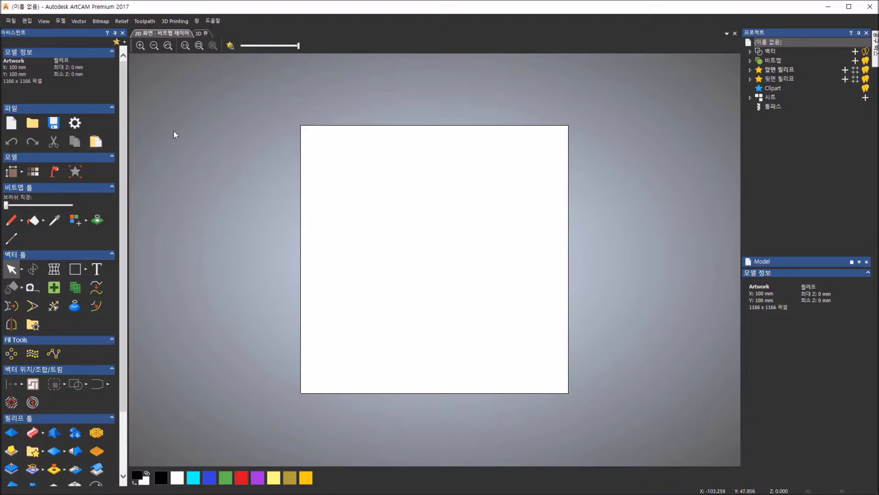
left_click(213, 20)
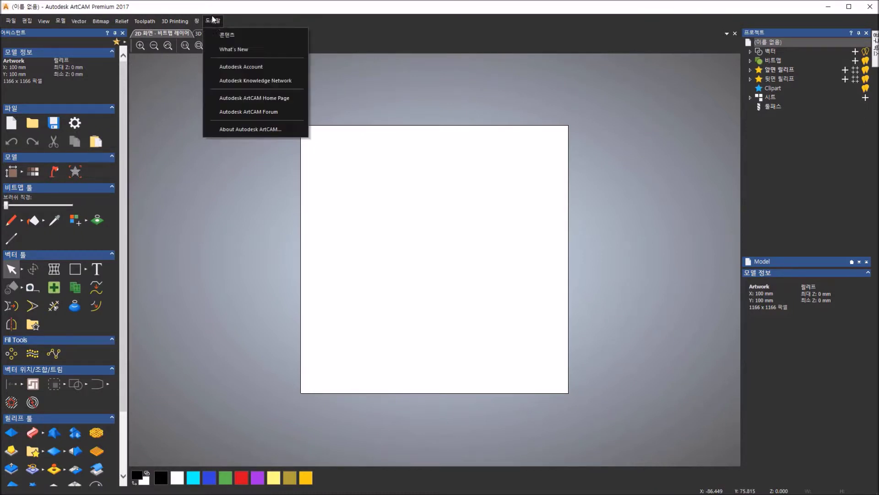
left_click(219, 34)
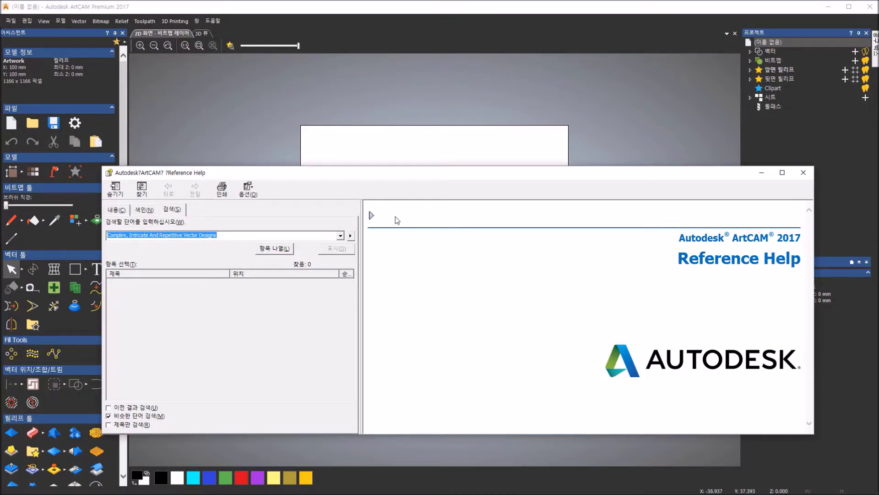
left_click(807, 173)
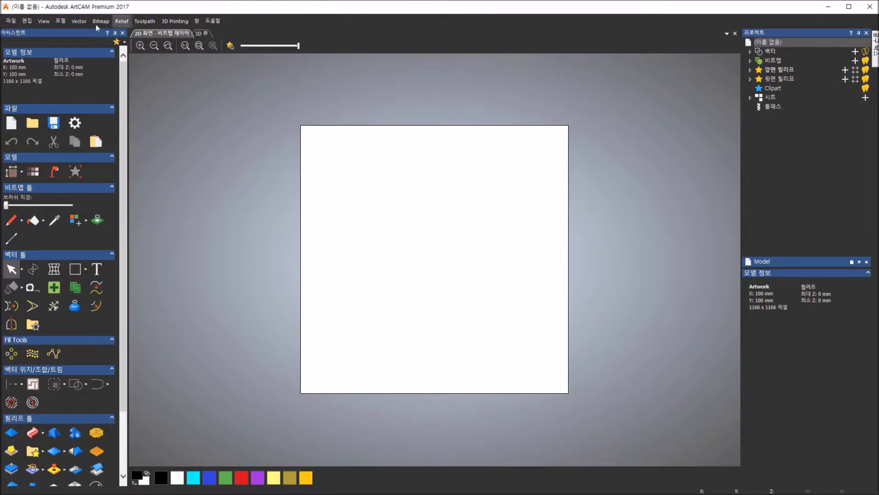
Exit ArtCAM without saving the changes to the model
left_click(11, 21)
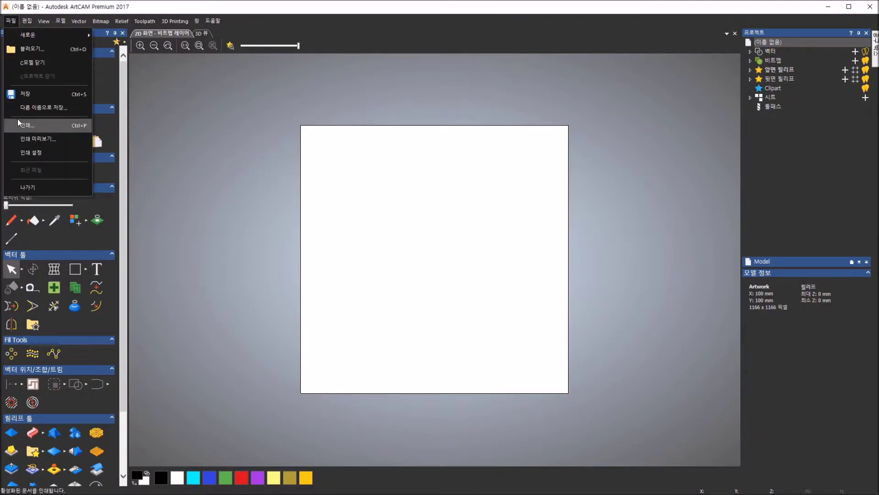
left_click(32, 187)
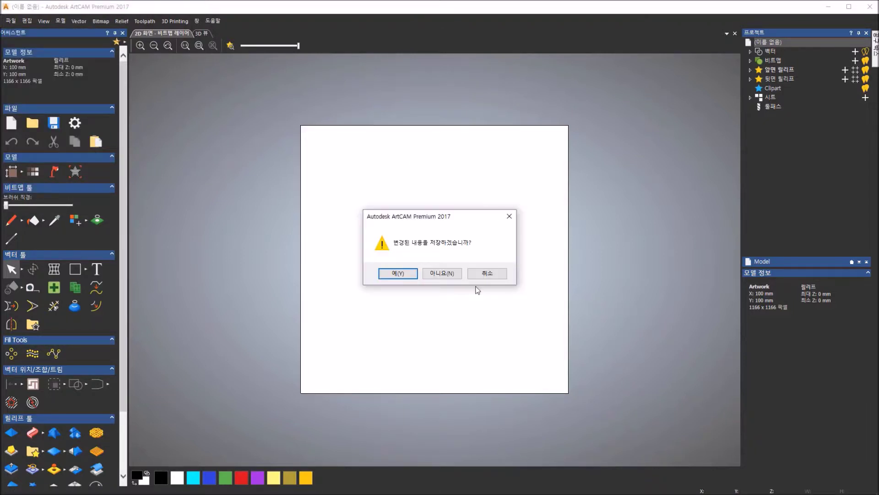
left_click(442, 274)
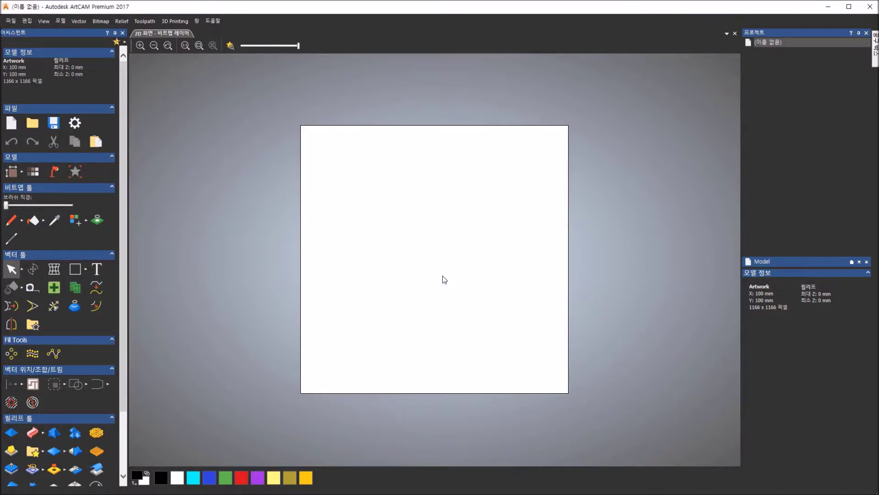
key("alt+F4")
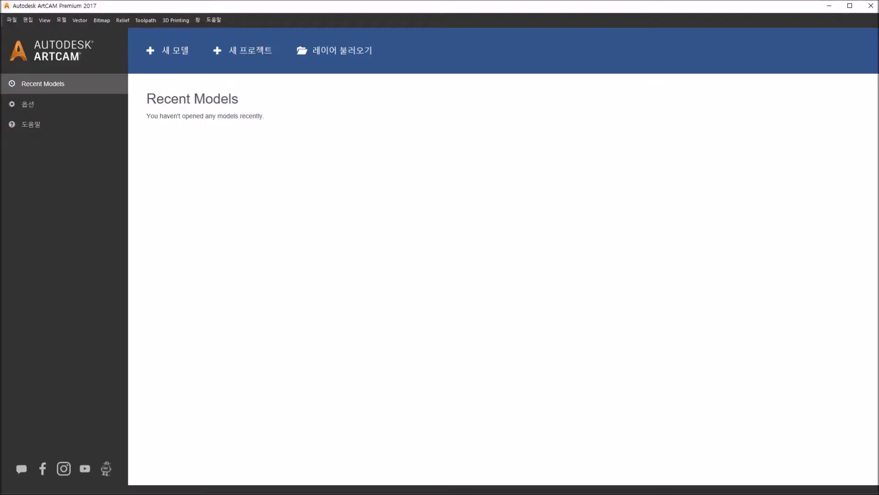
Create a new model 80 mm wide and 150 mm high with its origin at the centre, and show it in the 2D view
left_click(163, 56)
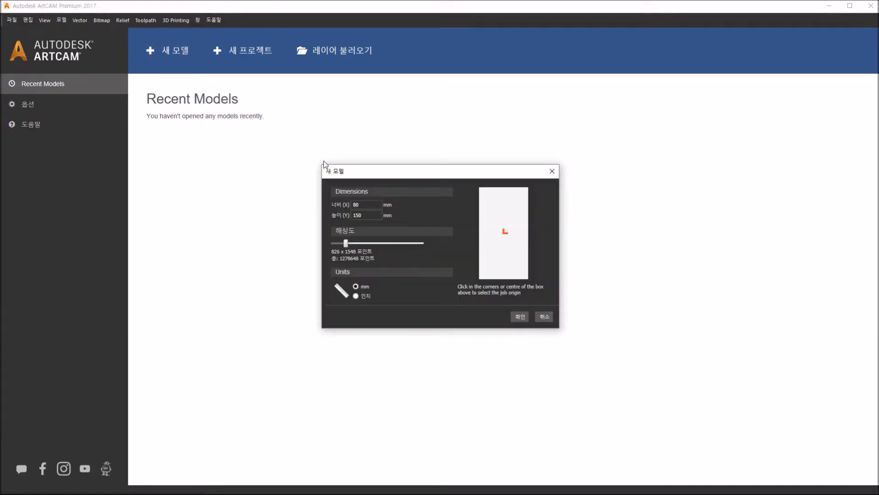
left_click(378, 215)
left_click_drag(346, 244, 345, 249)
left_click(480, 278)
left_click(502, 238)
left_click(525, 278)
left_click(506, 235)
left_click(522, 317)
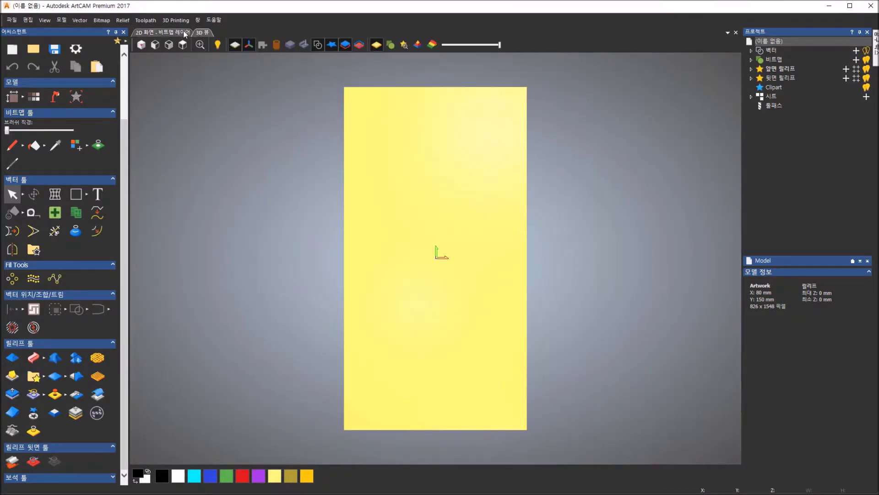
left_click(183, 30)
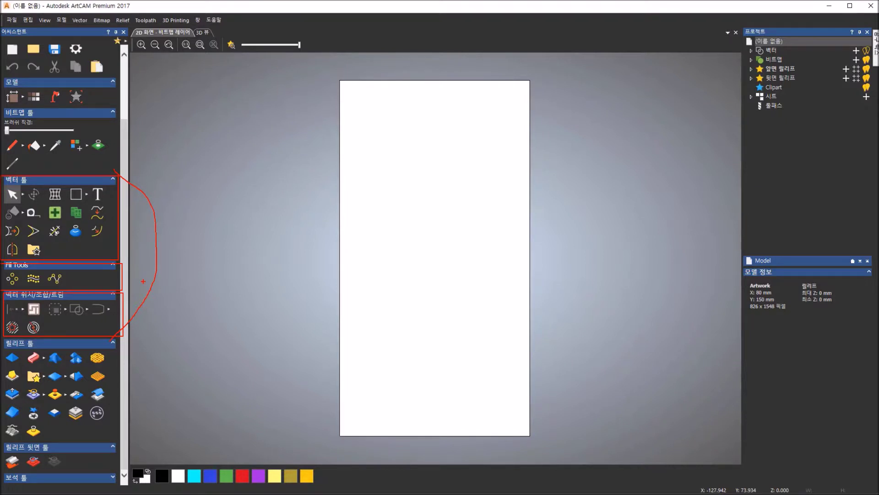
Sketch a square with sides of about 24 mm in the upper half of the model using the rectangle tool
left_click(88, 194)
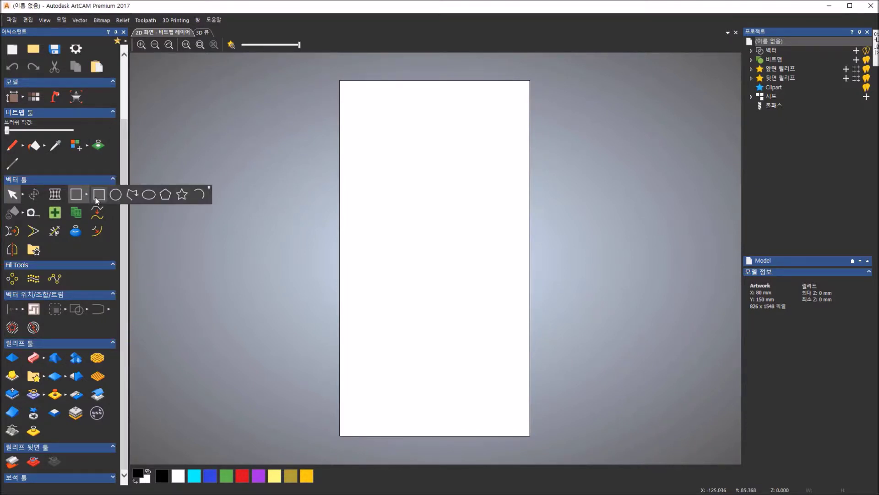
left_click(79, 195)
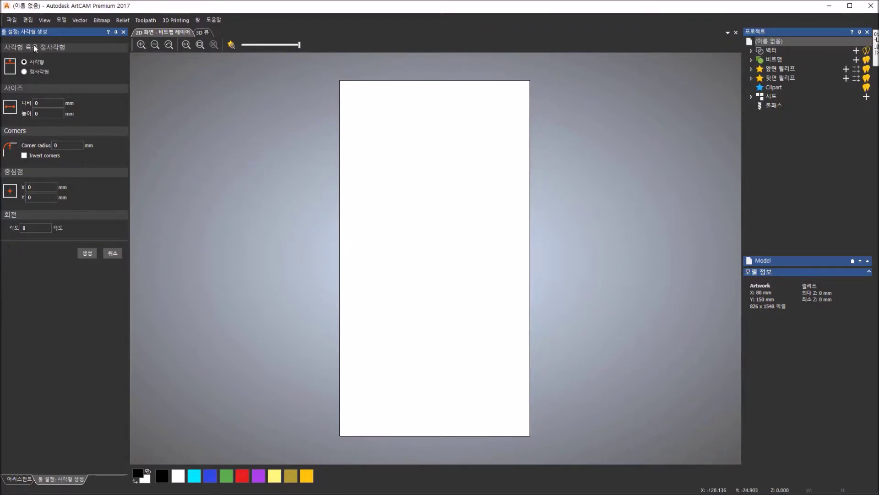
left_click(24, 72)
left_click(39, 114)
left_click(43, 228)
left_click_drag(418, 150, 476, 204)
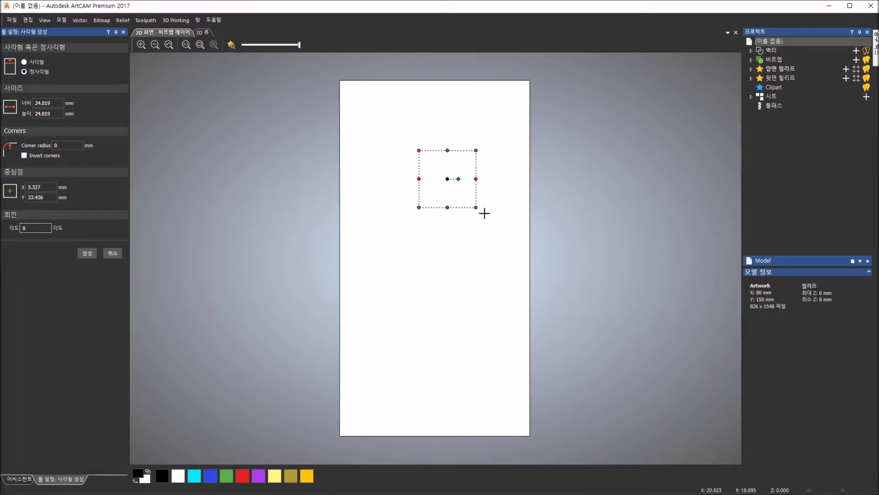
Round the square's corners freehand to a radius of about 2.8 mm and enlarge its sides to about 39 mm
scroll(497, 180, "down", 1)
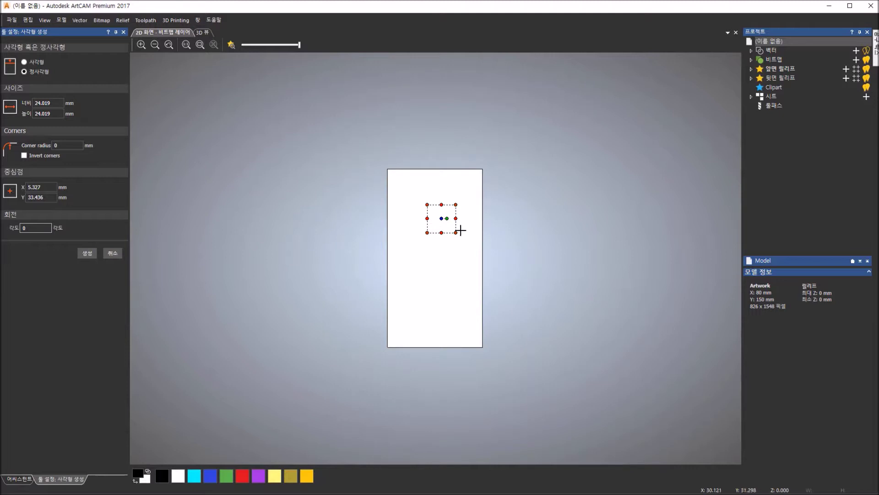
scroll(460, 230, "up", 2)
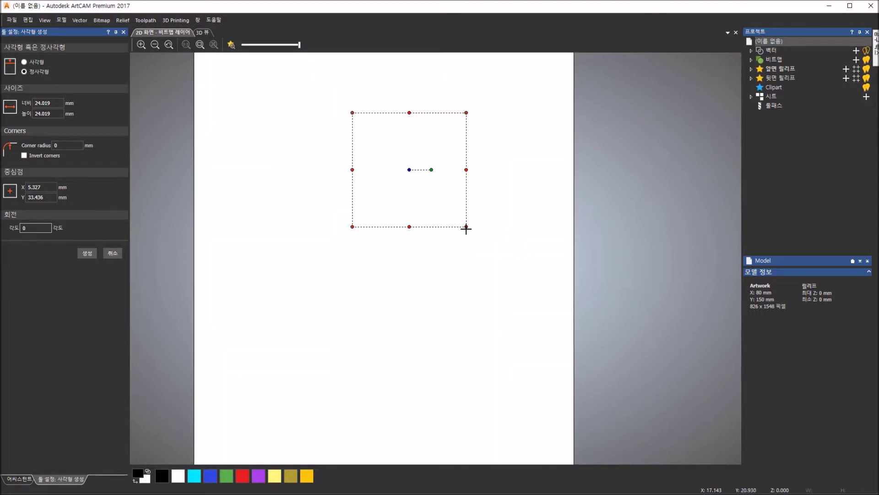
left_click_drag(467, 227, 457, 217)
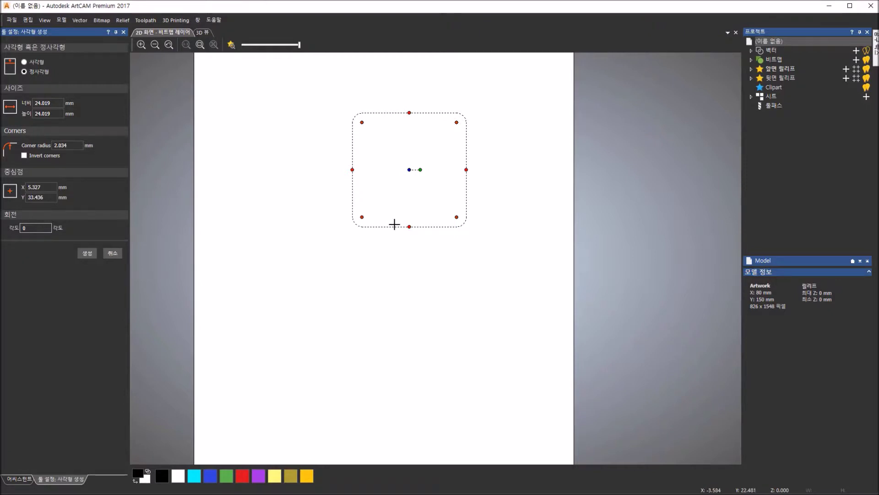
mouse_move(413, 225)
left_mouse_down()
mouse_move(413, 256)
mouse_move(412, 234)
left_mouse_up()
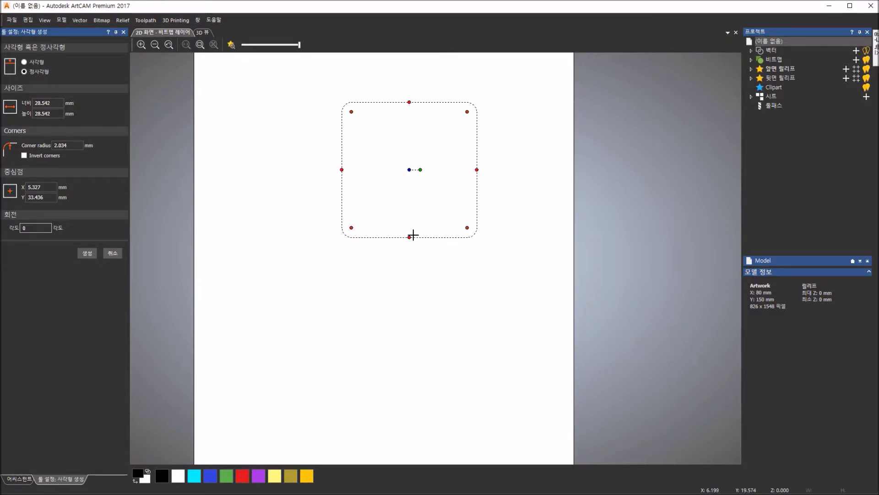
left_click_drag(345, 168, 317, 170)
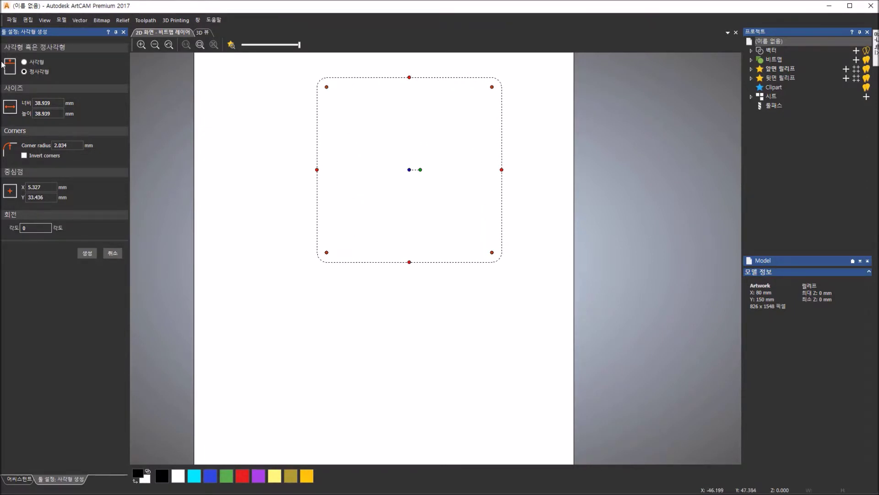
Change the square to a rectangle, widen it freehand to about 65 mm and create the vector
left_click(24, 63)
left_click_drag(318, 171, 255, 170)
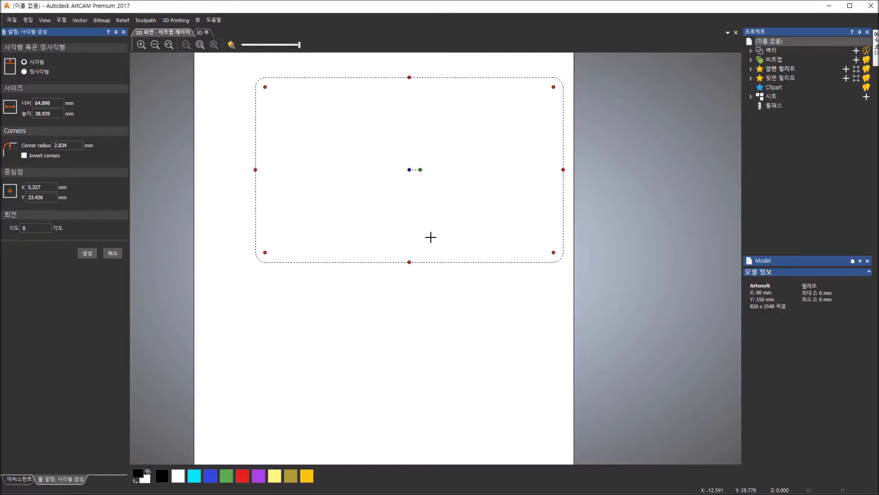
left_click_drag(408, 262, 407, 235)
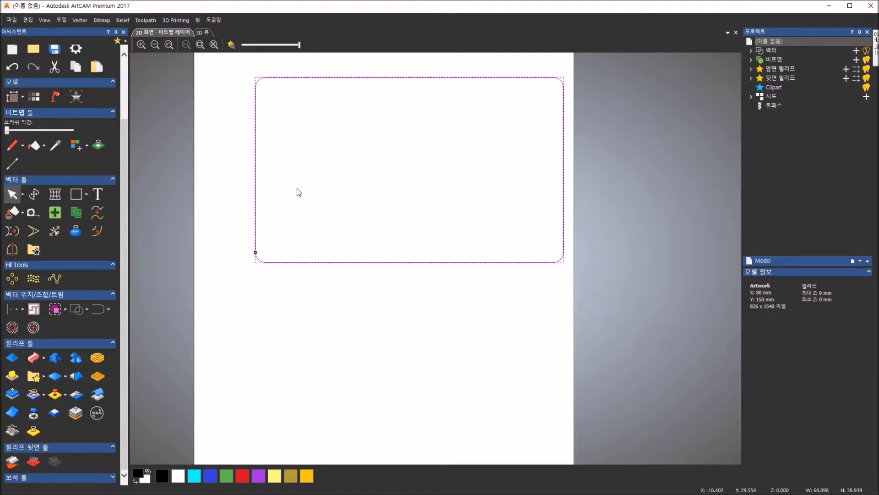
right_click(295, 262)
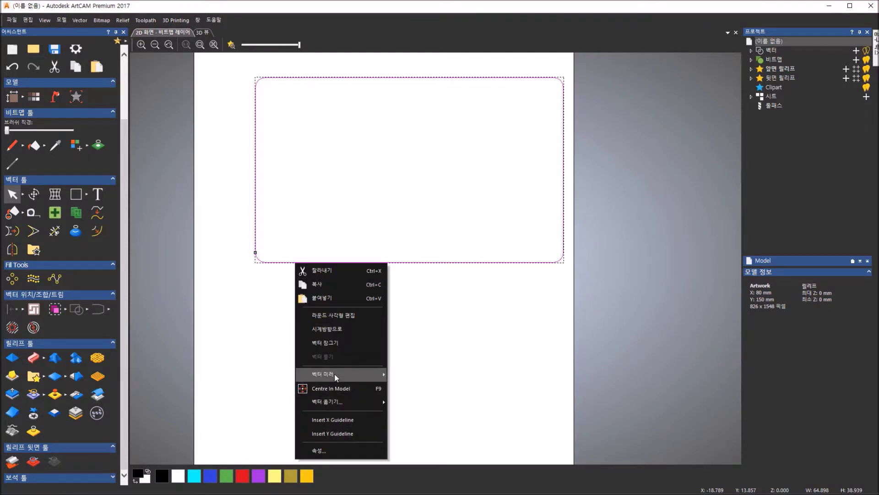
right_click(416, 261)
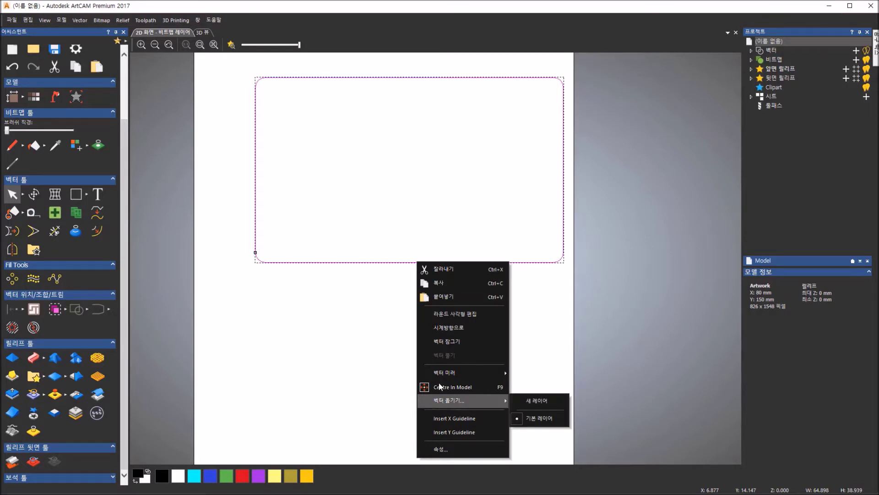
left_click(341, 271)
Reopen the rounded rectangle for editing and set its width to 70 mm and its height to 35 mm
double_click(340, 263)
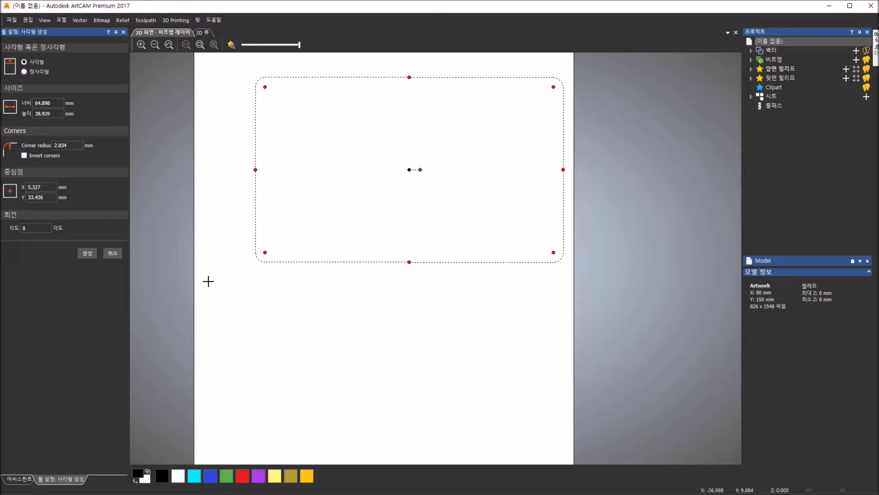
mouse_move(279, 290)
left_mouse_down()
mouse_move(261, 289)
mouse_move(259, 315)
mouse_move(276, 315)
mouse_move(272, 303)
left_mouse_up()
key("Escape")
double_click(49, 103)
type("70")
left_click(49, 114)
double_click(49, 114)
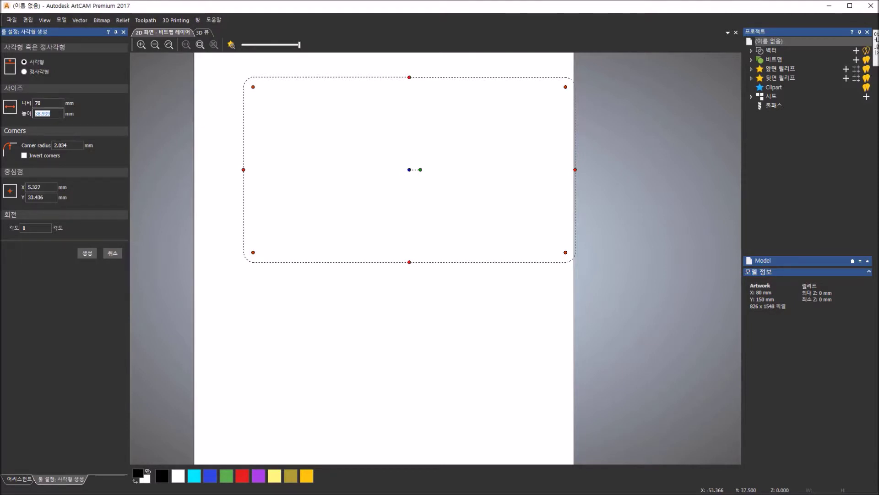
type("35")
key("Return")
left_click(51, 103)
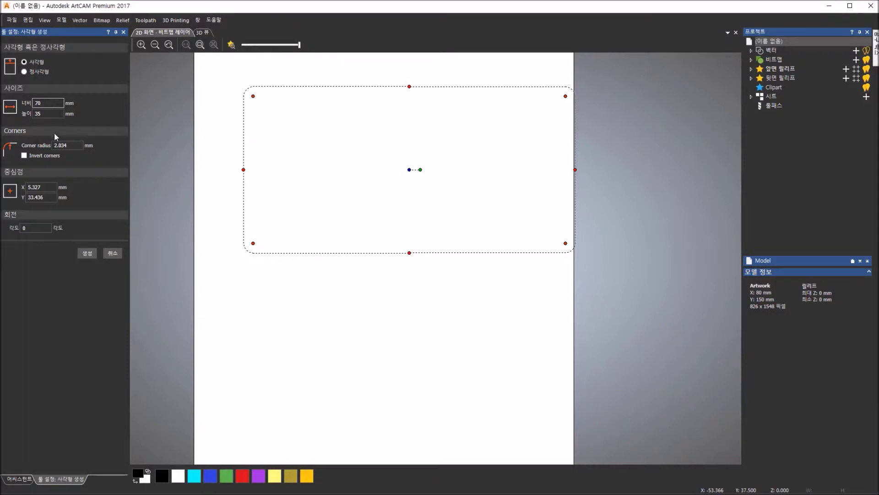
Set the rectangle's corner radius to 5 mm, and turn inverted corners on and off again
double_click(61, 145)
type("5")
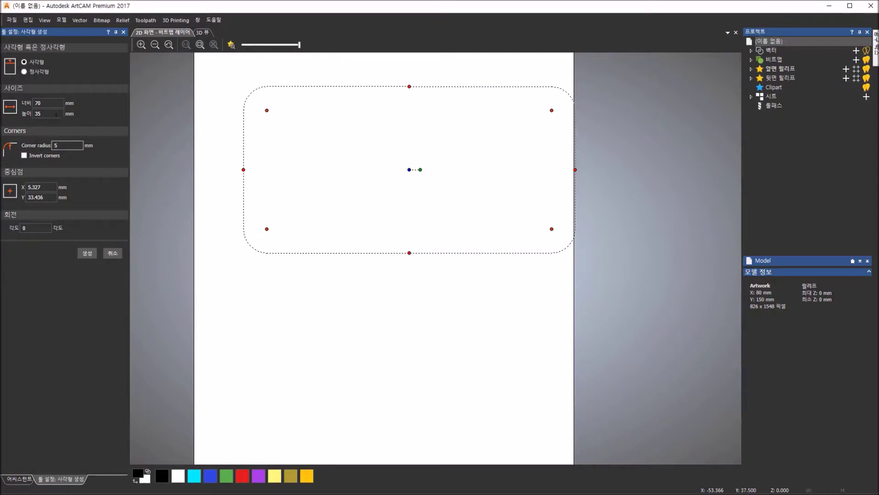
left_click(56, 116)
left_click(25, 156)
left_click(24, 156)
Place the rectangle's centre point at X 0 and Y 0
double_click(36, 187)
type("0")
double_click(40, 196)
type("0")
key("Return")
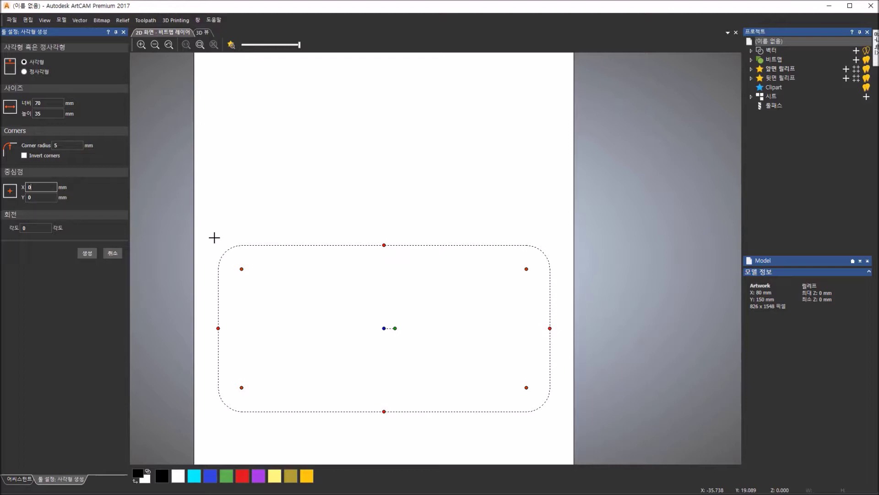
Rotate the rectangle 45 degrees, turn it further freehand to about 67 degrees and apply the edit
left_click(36, 227)
type("45")
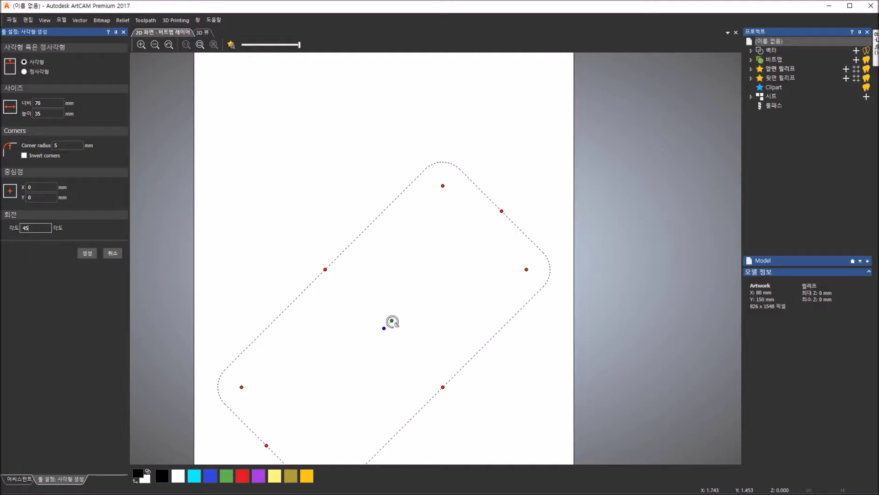
mouse_move(390, 320)
left_mouse_down()
mouse_move(389, 339)
mouse_move(363, 338)
mouse_move(371, 305)
mouse_move(390, 309)
left_mouse_up()
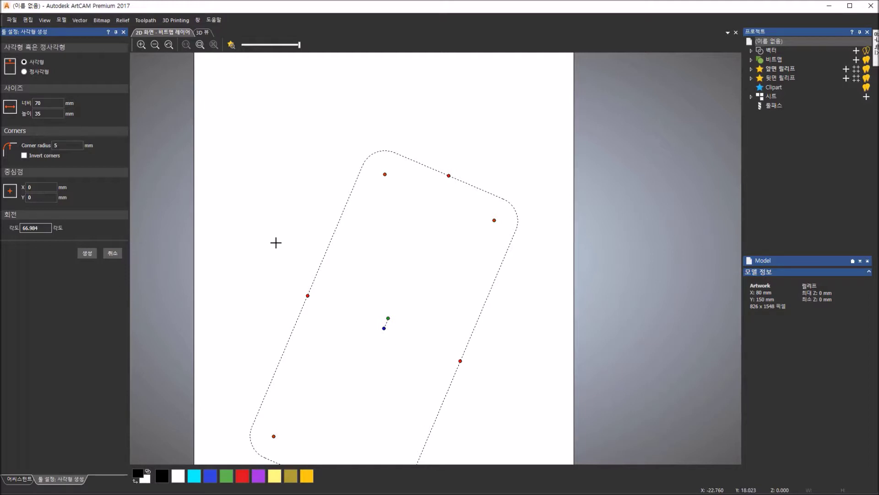
key("Return")
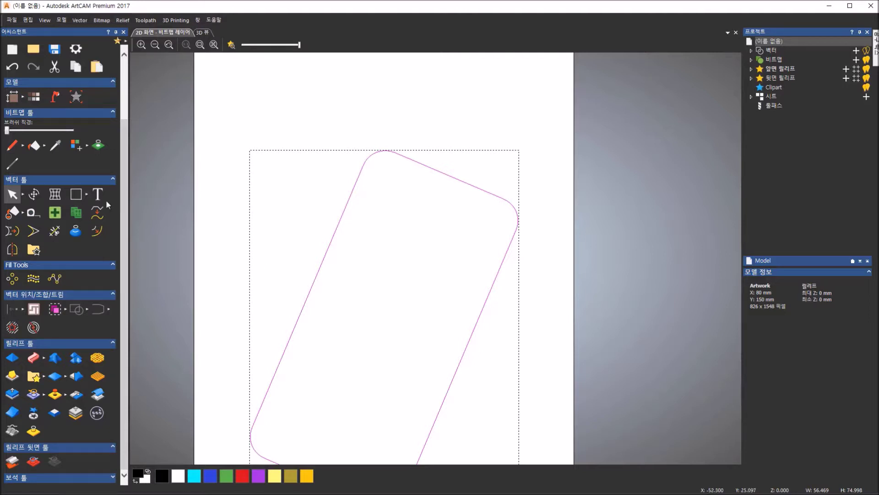
Sketch a second rectangle, about 18 by 17 mm, overlapping the upper end of the rotated rectangle
left_click(76, 194)
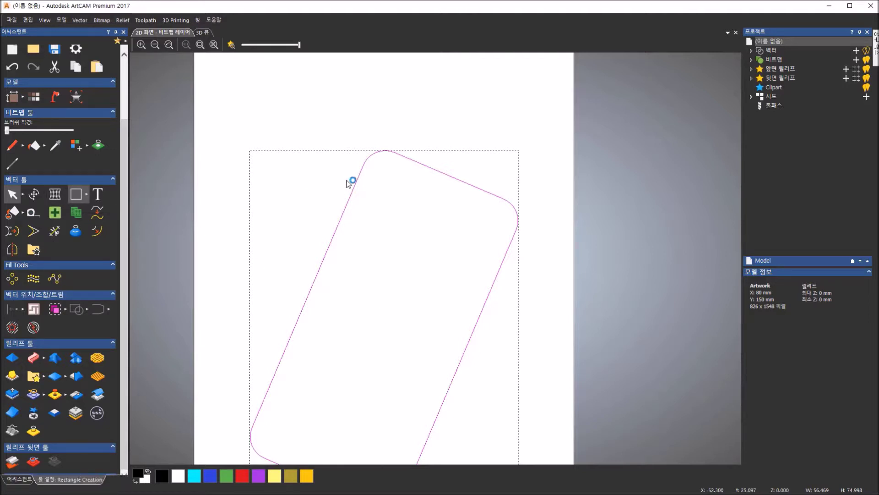
left_click_drag(406, 195, 321, 115)
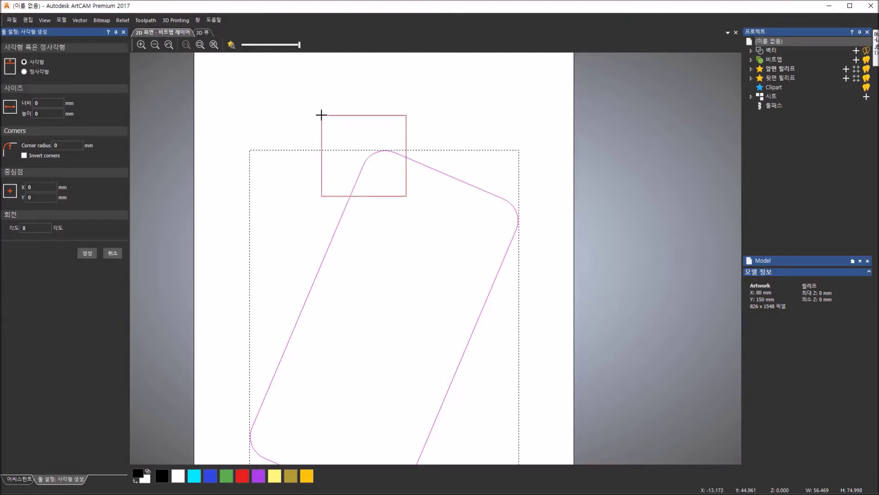
left_click_drag(321, 115, 321, 115)
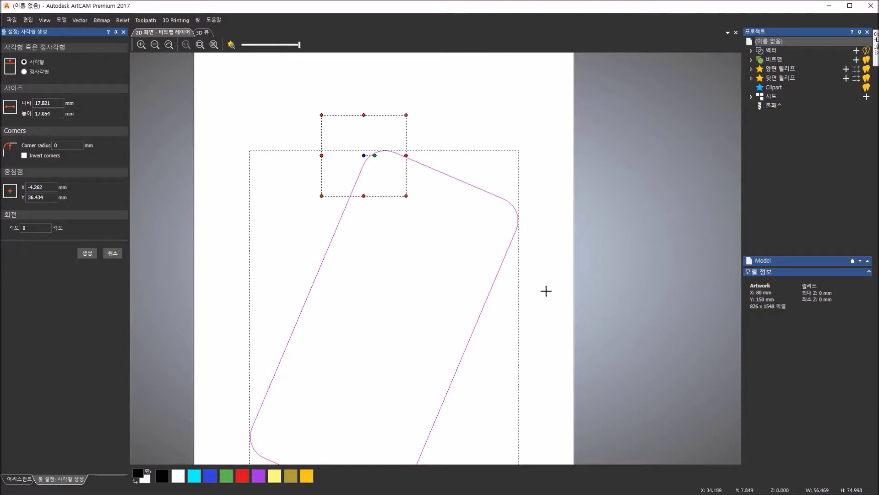
Sketch six more freehand rectangles, about 15 to 26 mm wide, overlapping the rotated rectangle's edges, and close the rectangle tool
left_click_drag(546, 290, 474, 178)
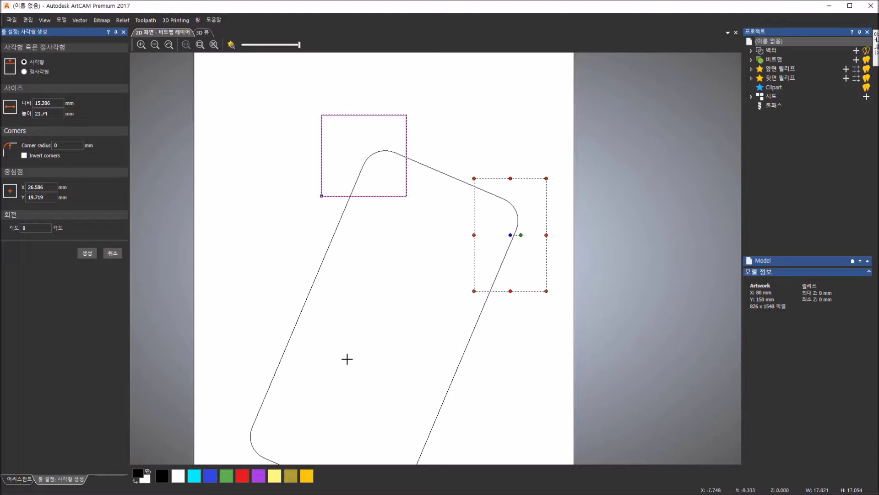
left_click_drag(254, 285, 340, 360)
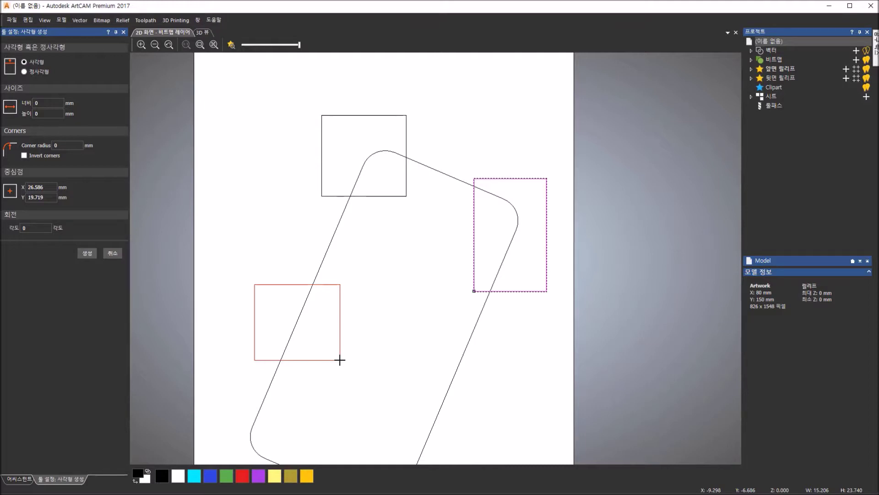
left_click_drag(340, 359, 340, 360)
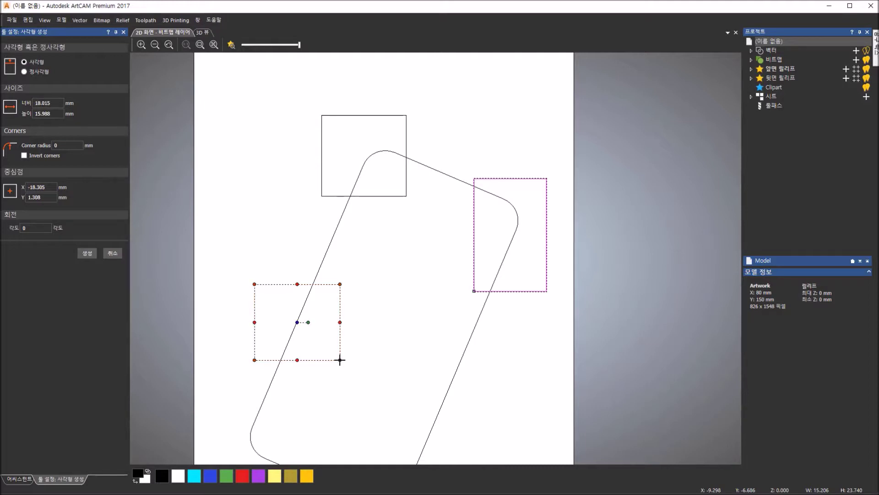
left_click_drag(512, 438, 414, 346)
left_click_drag(354, 259, 268, 174)
left_click_drag(485, 105, 360, 180)
left_click_drag(226, 339, 297, 426)
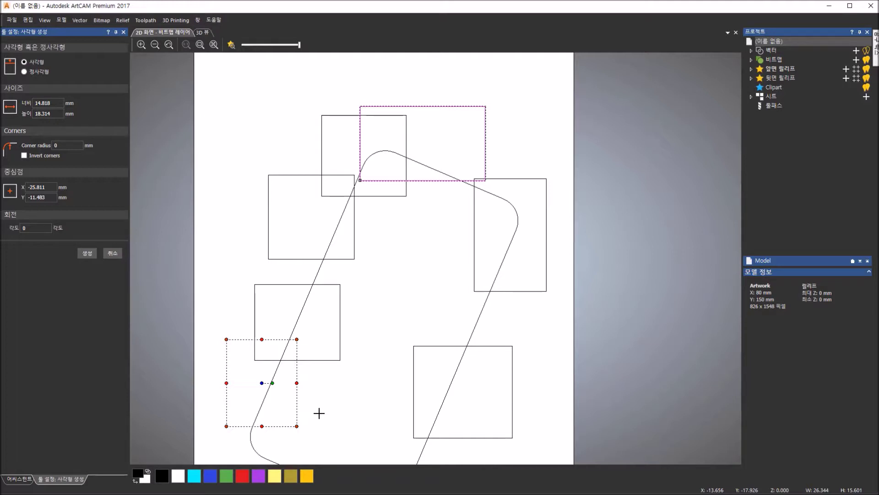
left_click(85, 254)
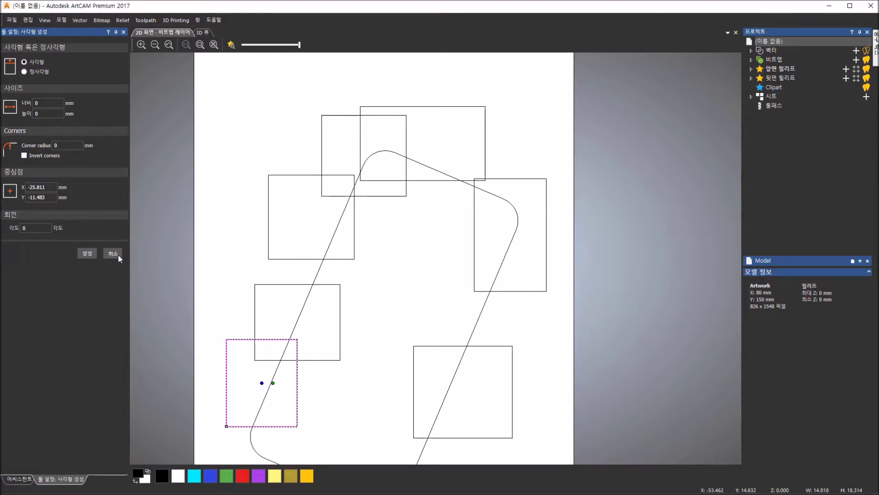
left_click(117, 256)
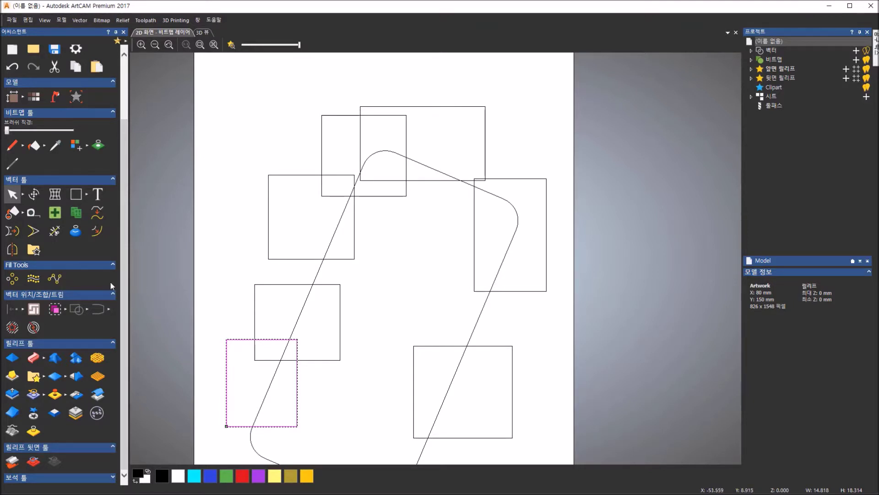
Trim the overlapping segments of the upper rectangles, including their parts inside the rotated rectangle's upper-left area
left_click(55, 232)
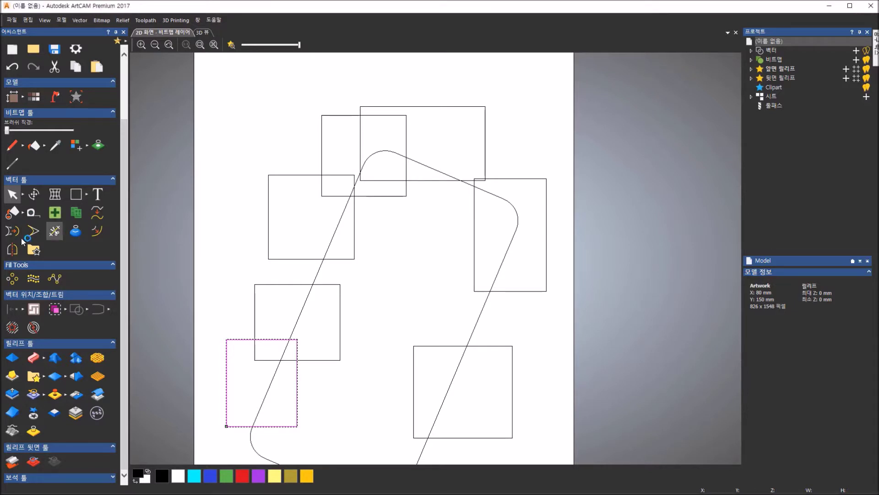
left_click(55, 231)
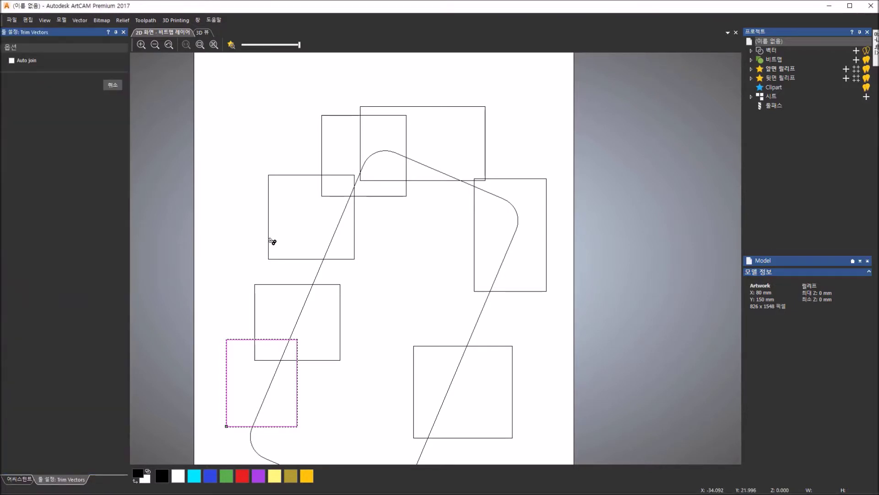
left_click(336, 197)
left_click(349, 174)
left_click(362, 151)
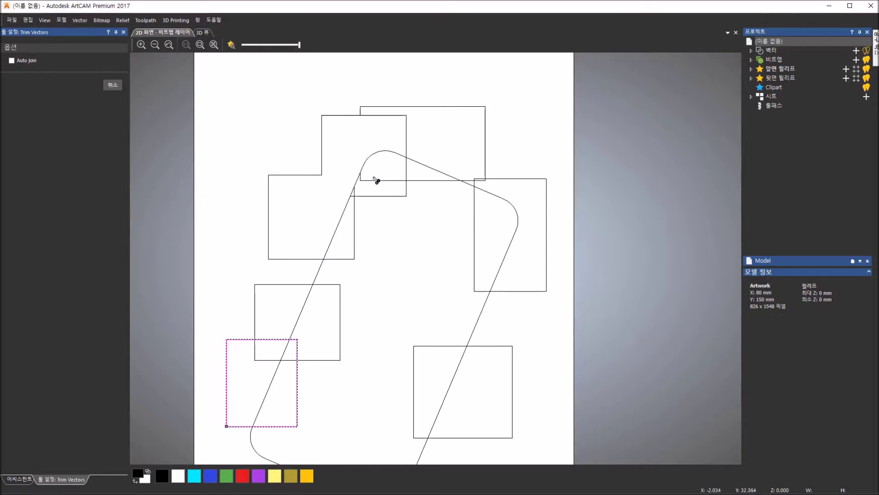
left_click(376, 181)
left_click(372, 196)
left_click(355, 200)
Trim the small leftover line pieces just inside the rotated rectangle's upper-left edge
scroll(356, 197, "down", 1)
scroll(403, 235, "up", 3)
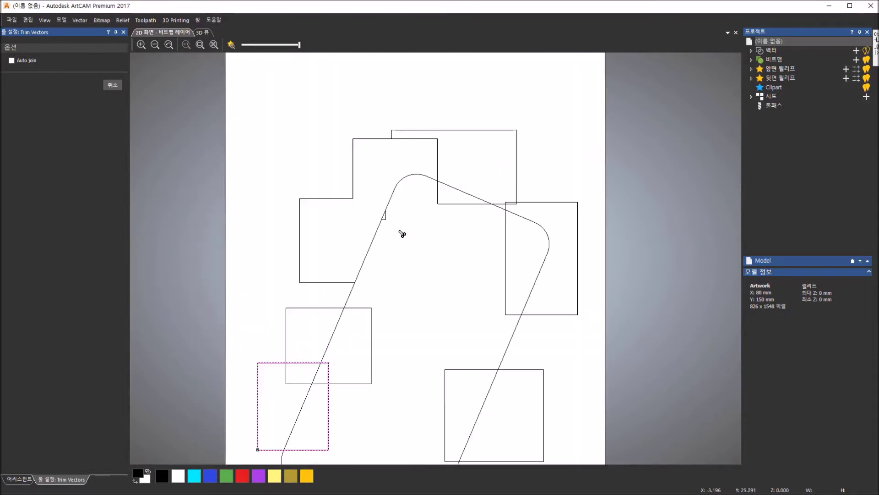
scroll(383, 220, "up", 1)
left_click(356, 191)
left_click(361, 184)
scroll(409, 194, "up", 1)
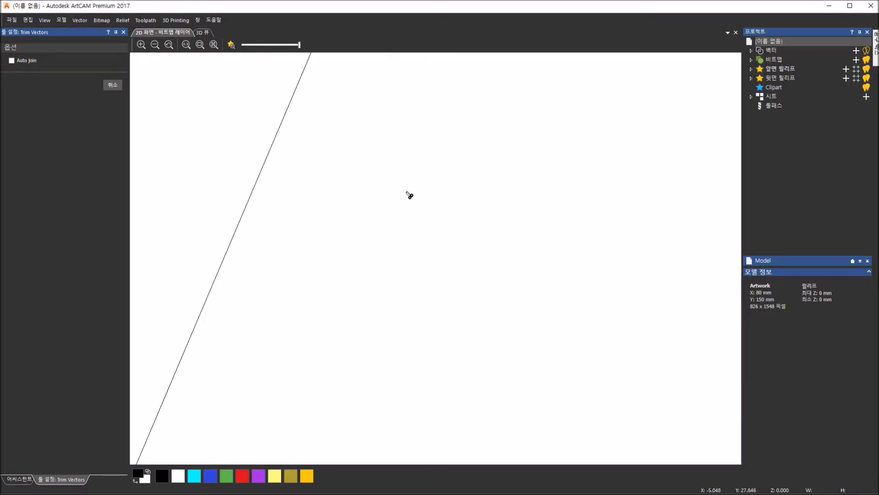
scroll(408, 194, "up", 1)
scroll(409, 195, "down", 3)
scroll(409, 195, "down", 3)
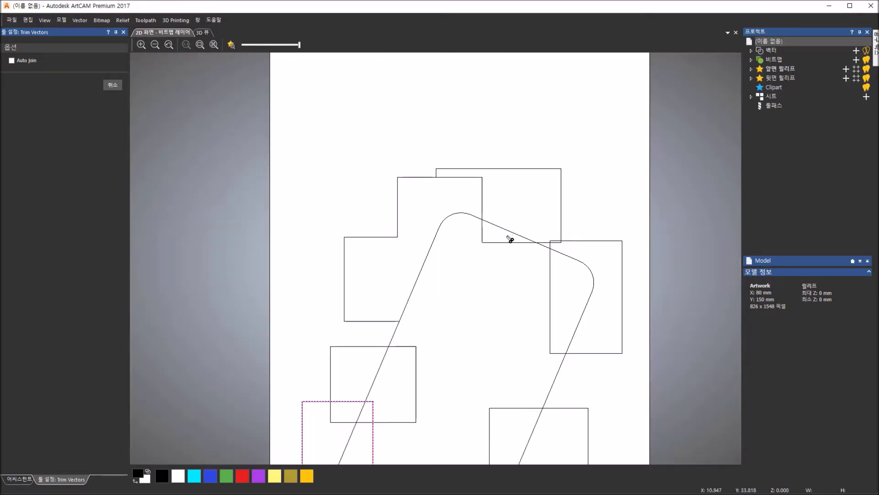
Trim the parts of the two upper-right rectangles inside the rotated rectangle, then close Trim Vectors and clear the selection
left_click(509, 242)
left_click(482, 232)
left_click(555, 284)
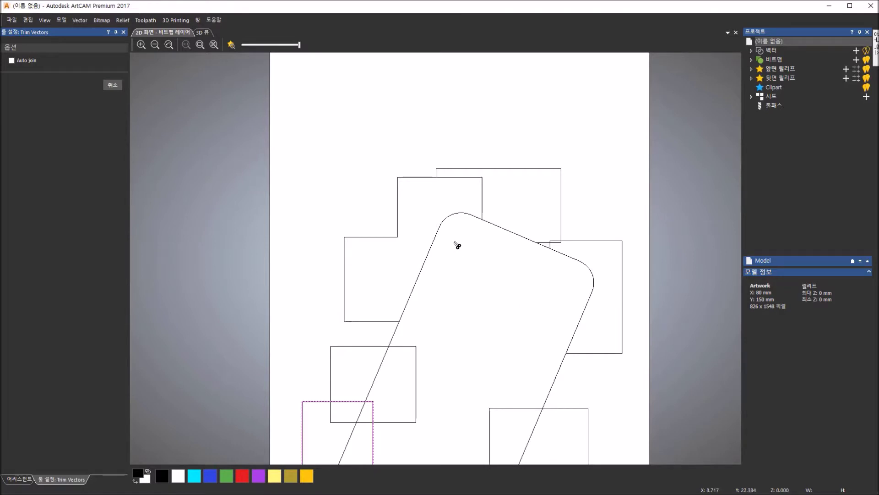
left_click(124, 32)
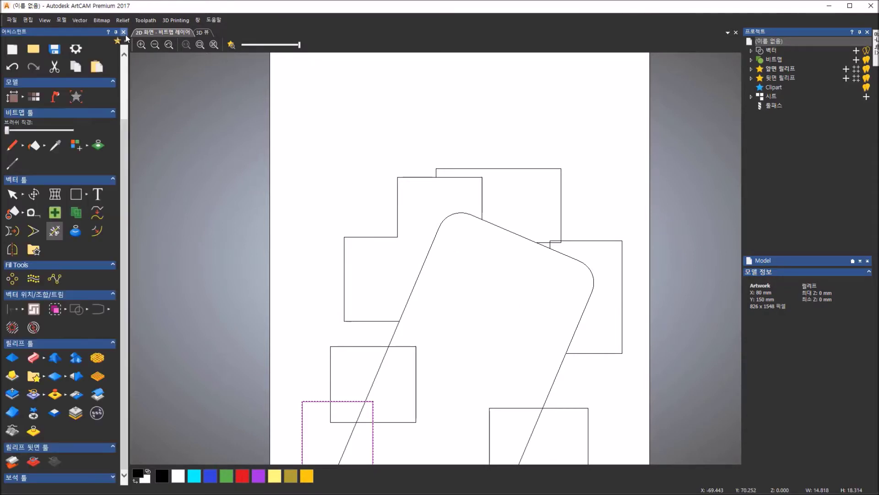
left_click(319, 221)
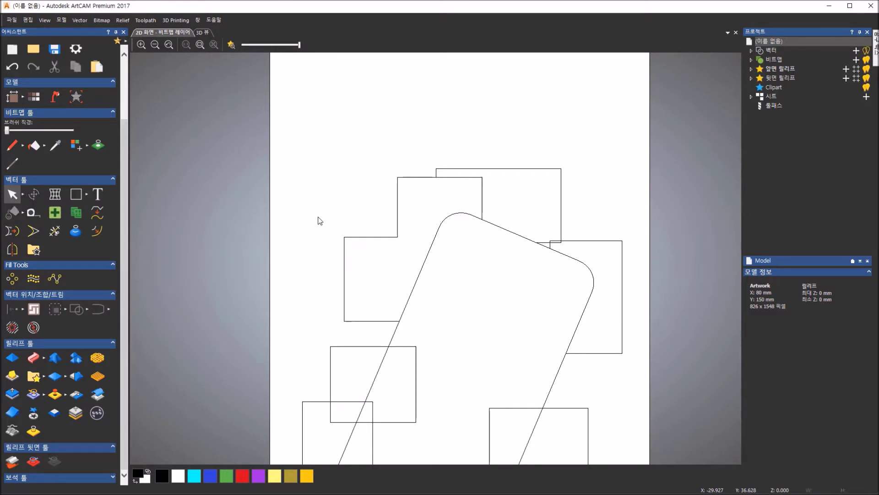
scroll(318, 220, "down", 1)
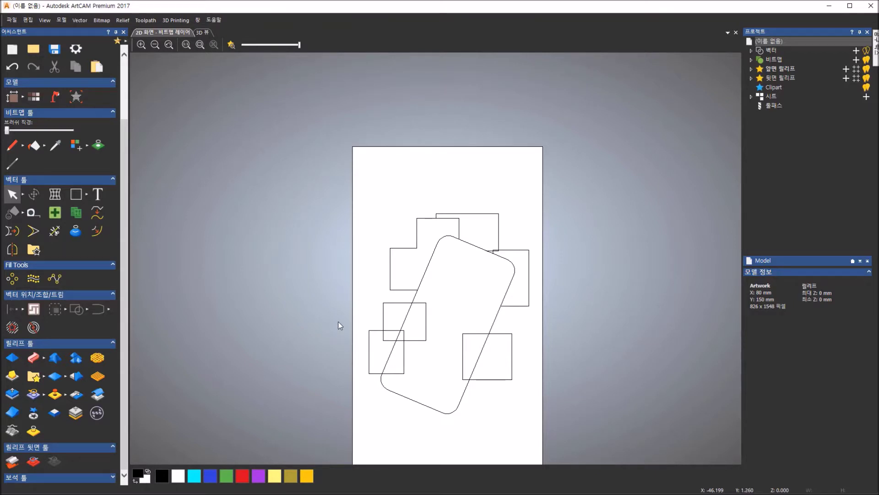
Create a new 80 by 150 mm model with its origin at the centre and show it in the 2D view
key("alt+Tab")
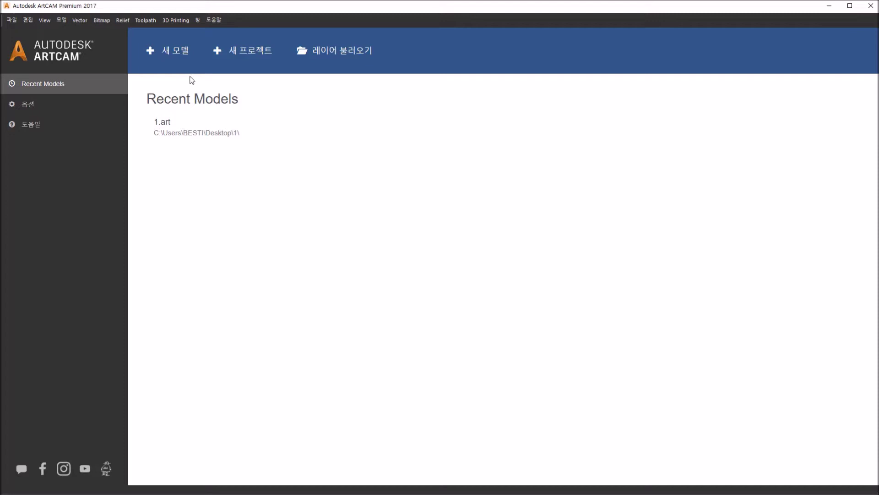
left_click(175, 54)
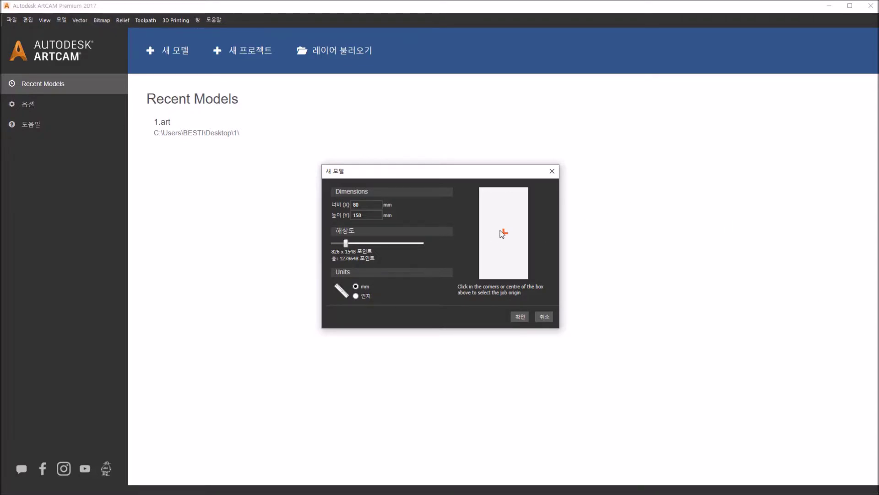
left_click(521, 318)
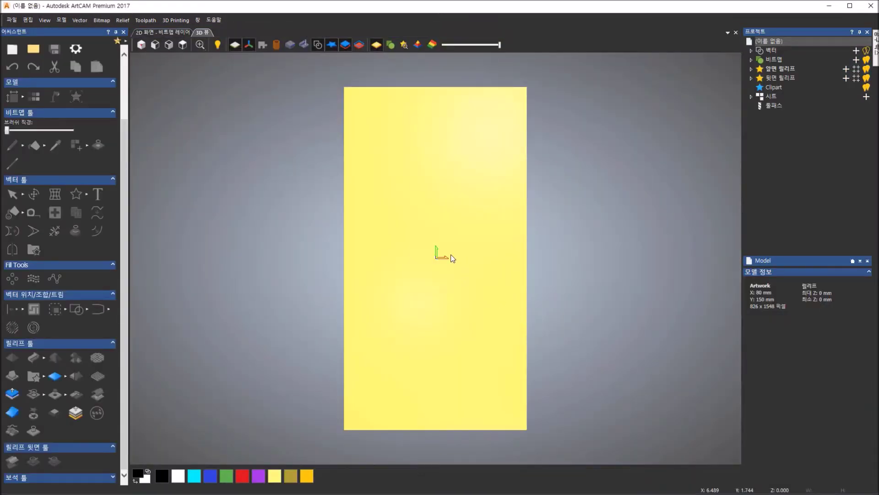
left_click(180, 31)
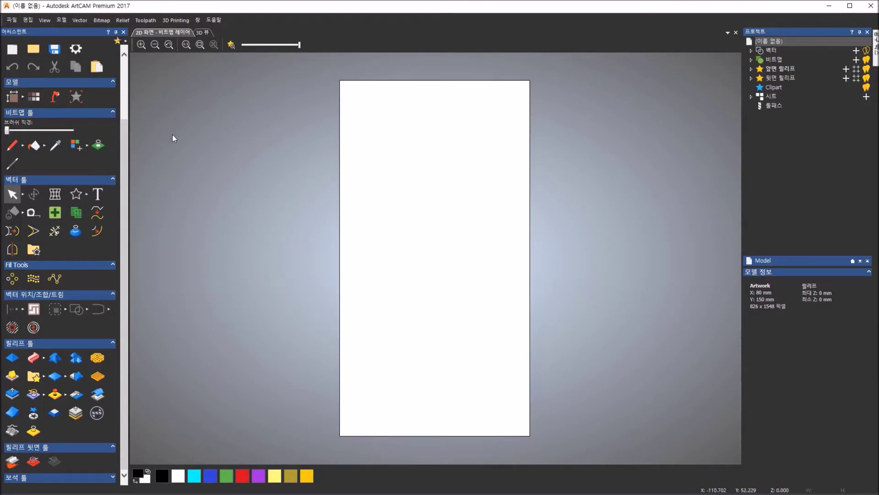
Create a 50 by 120 mm rectangle vector with a 3 mm corner radius, centred at X 0, Y 0
left_click(89, 194)
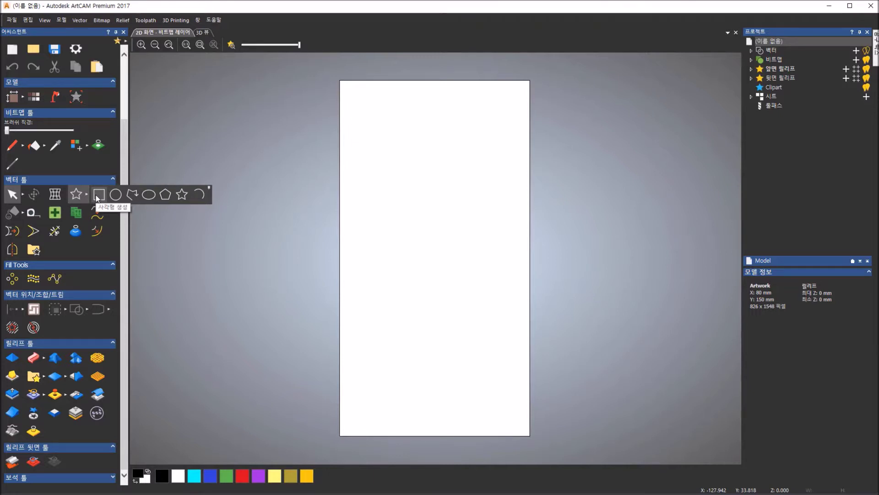
left_click(96, 195)
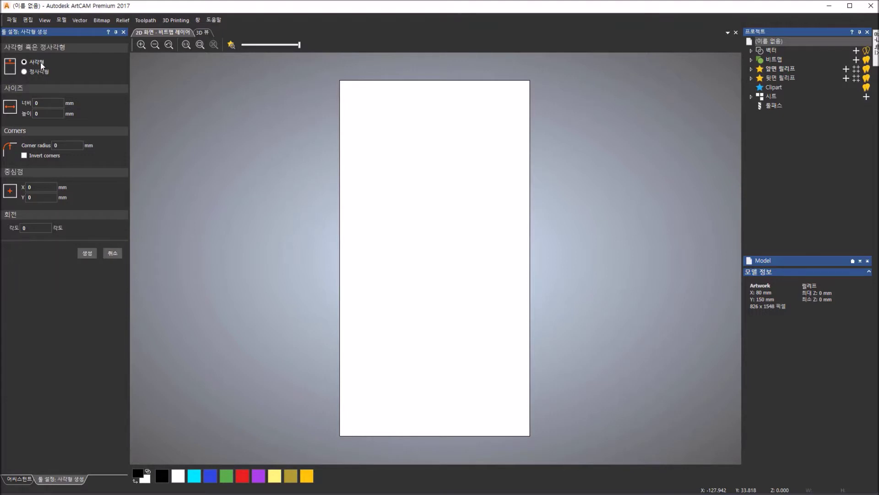
left_click(40, 104)
double_click(37, 104)
type("50")
key("Tab")
type("120")
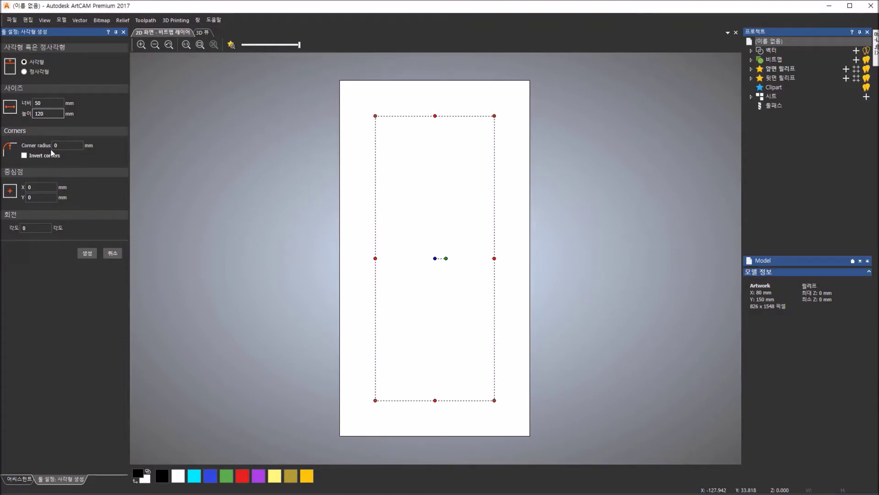
key("Tab")
type("3")
left_click(45, 184)
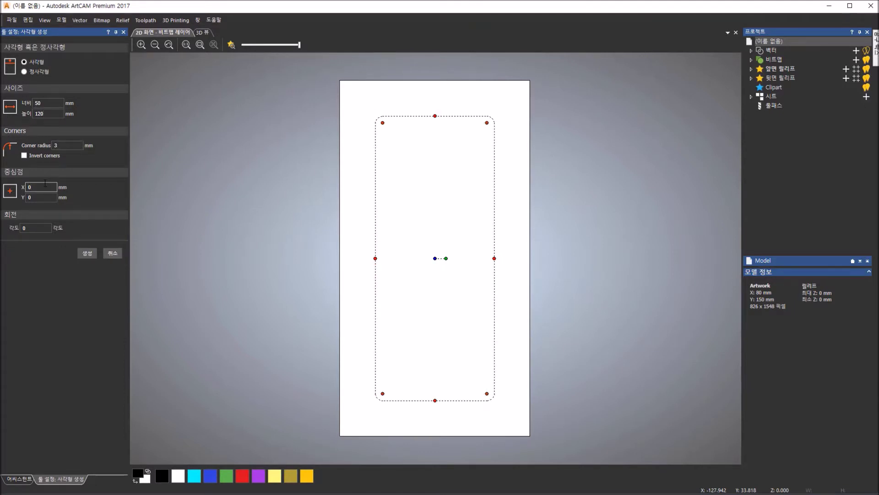
left_click(45, 197)
left_click(87, 253)
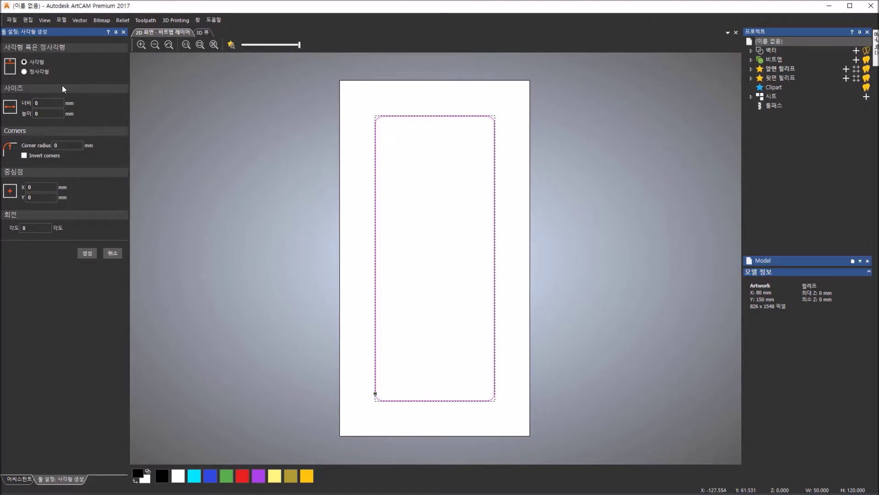
Create a 40 by 30 mm rectangle with a 1 mm corner radius centred at X 0, Y 20, and close the tool
type("40")
key("Tab")
type("30")
left_click(68, 145)
type("1")
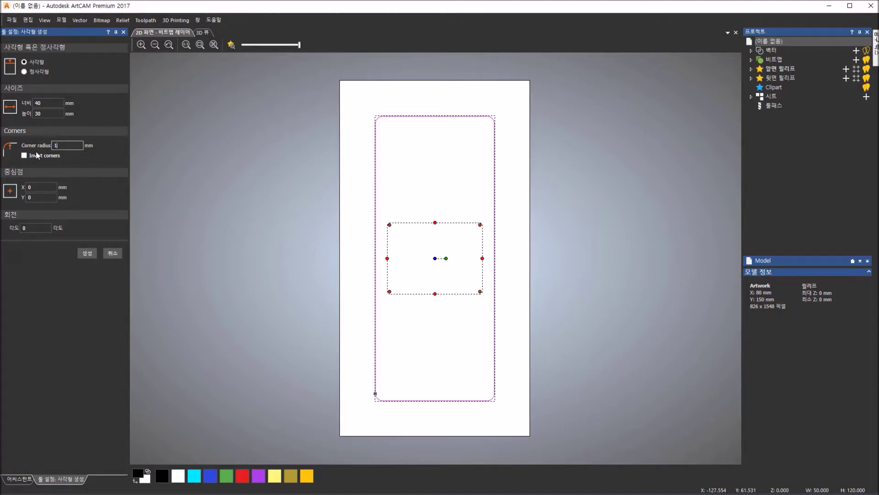
left_click(54, 186)
left_click(48, 196)
type("20")
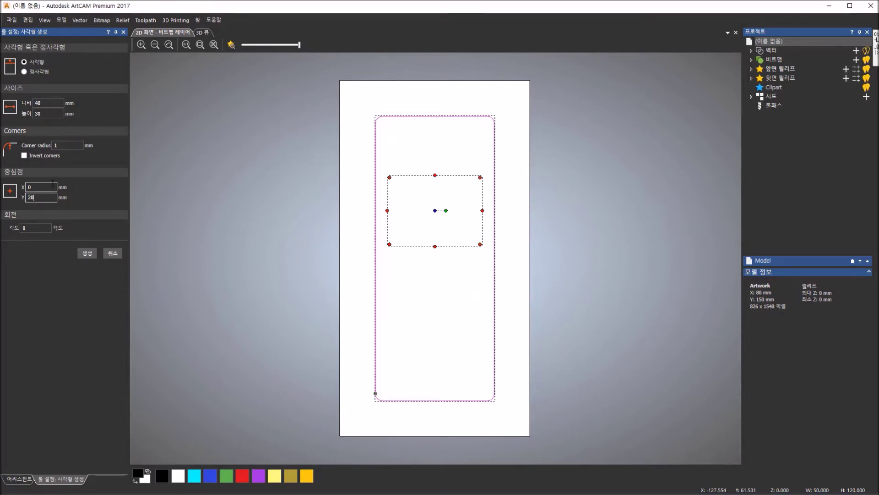
left_click(65, 146)
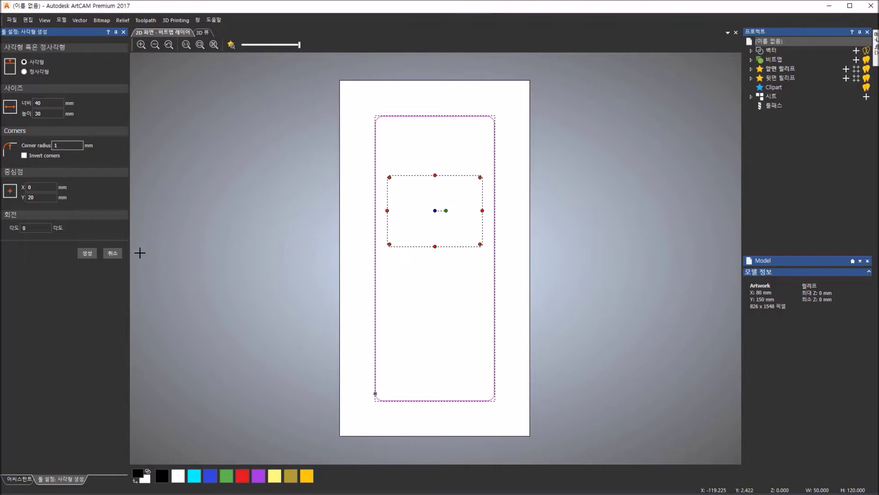
left_click(88, 253)
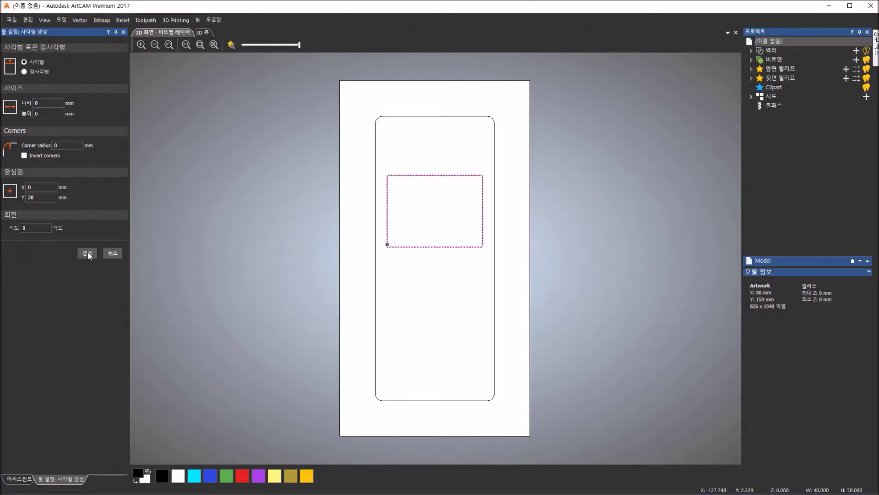
left_click(112, 257)
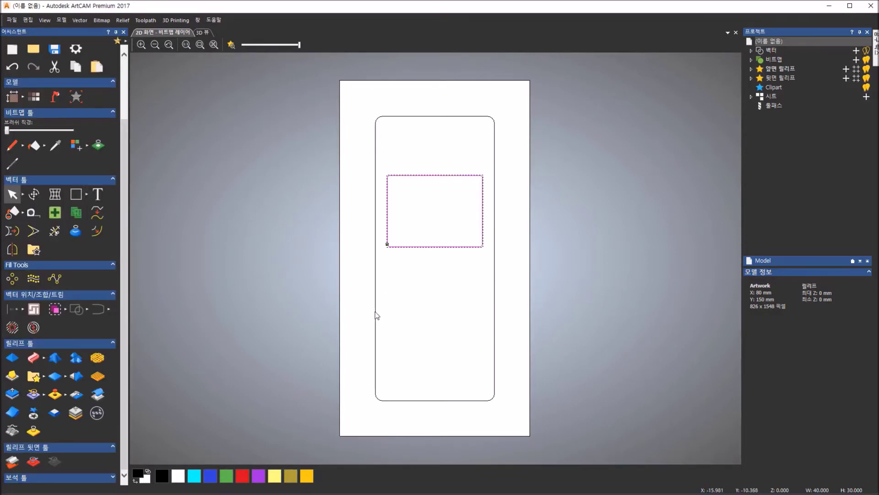
Switch to the photo viewer to examine the oval key layout in the phone reference drawing, then return to ArtCAM
left_click(469, 458)
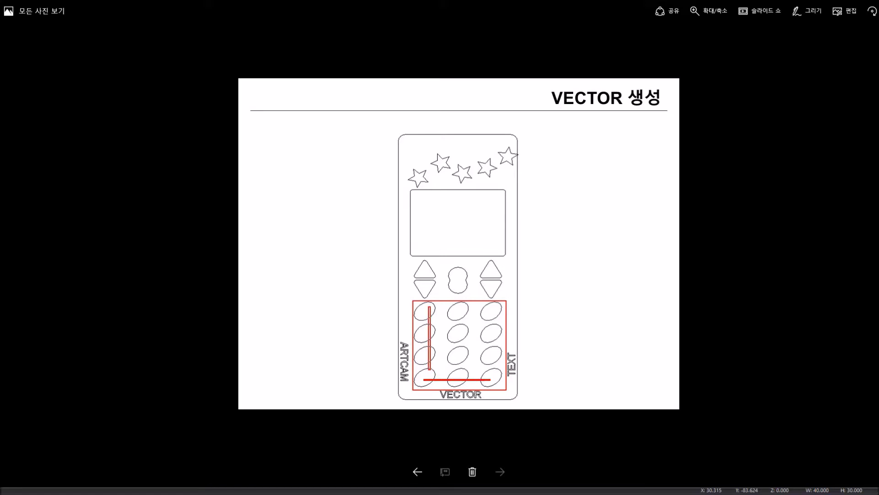
key("Escape")
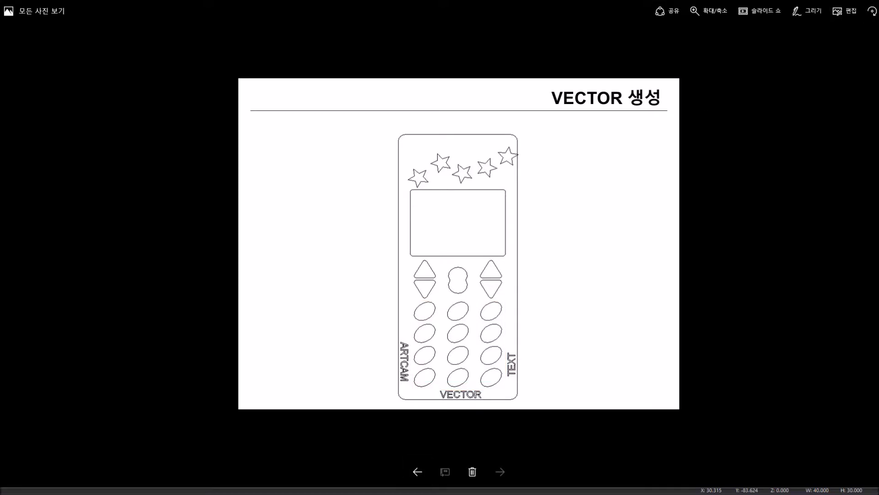
left_click(405, 494)
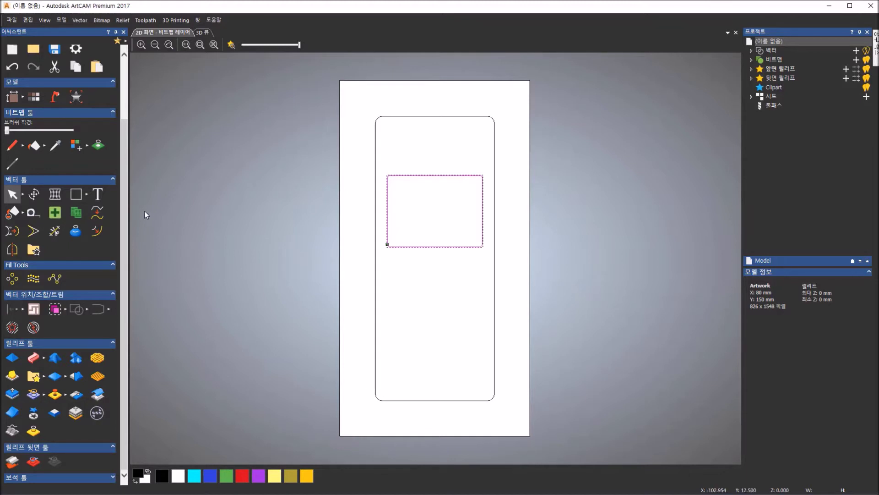
Start an ellipse vector with its centre at X -14, Y -50
left_click(88, 196)
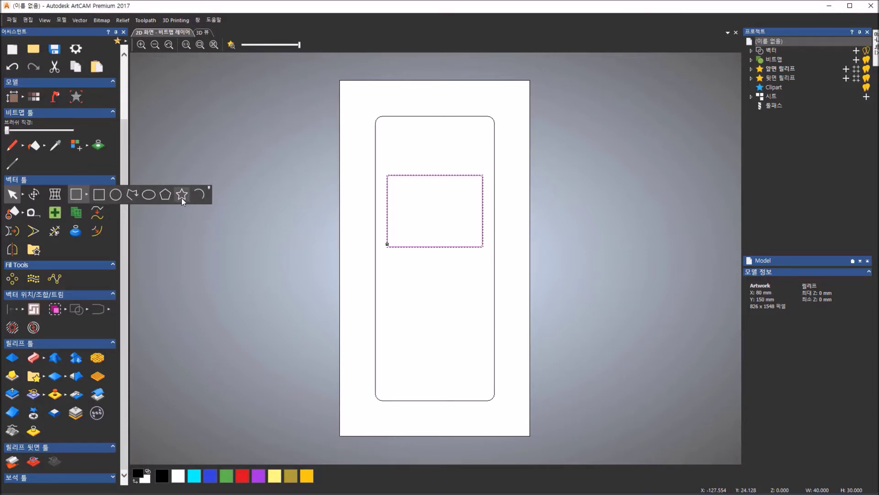
left_click(151, 195)
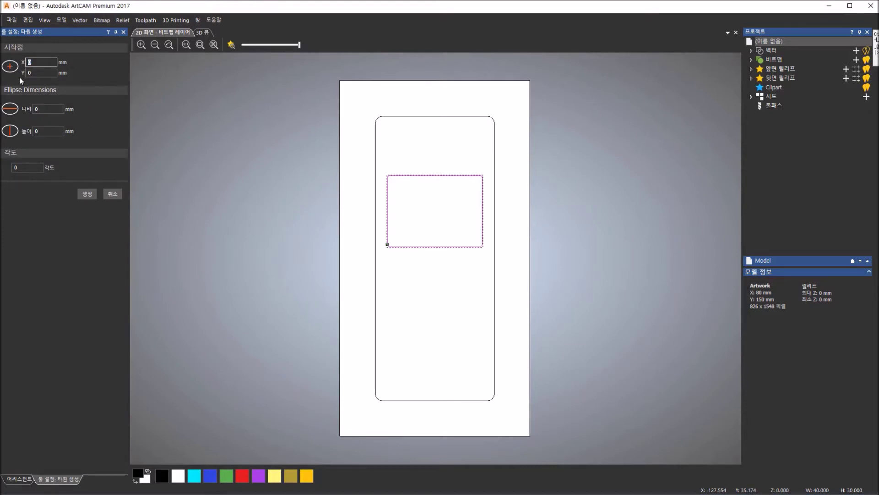
left_click(36, 60)
left_click_drag(36, 61, 10, 73)
type("-14")
left_click(29, 73)
type("-50")
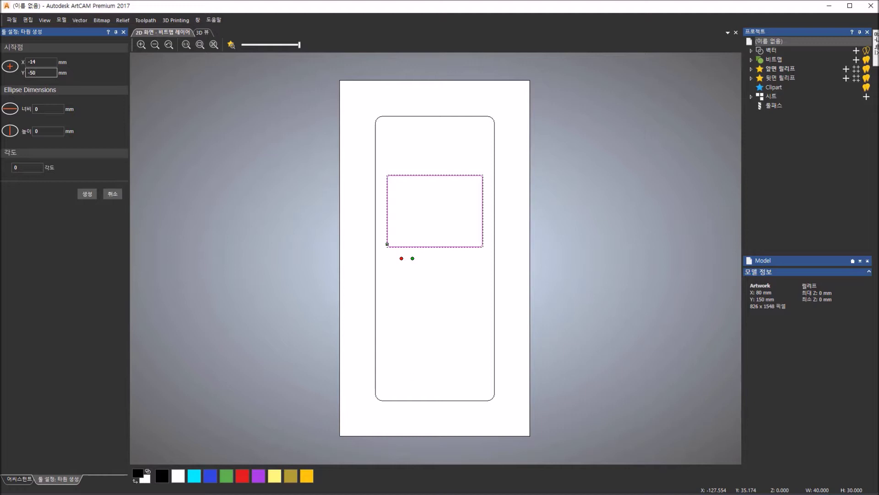
Set the ellipse to 10 mm wide, 7 mm high and rotated 140 degrees, create it and close the tool
left_click(46, 109)
type("10")
left_click(51, 131)
type("7")
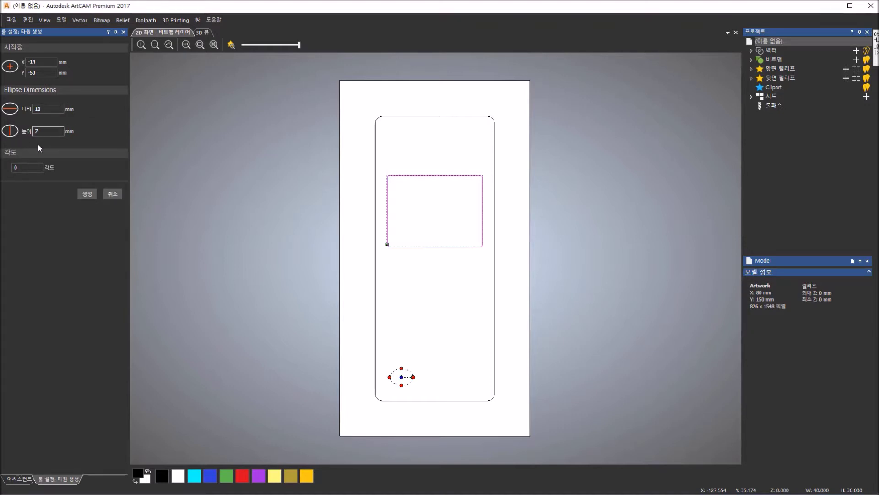
left_click(48, 109)
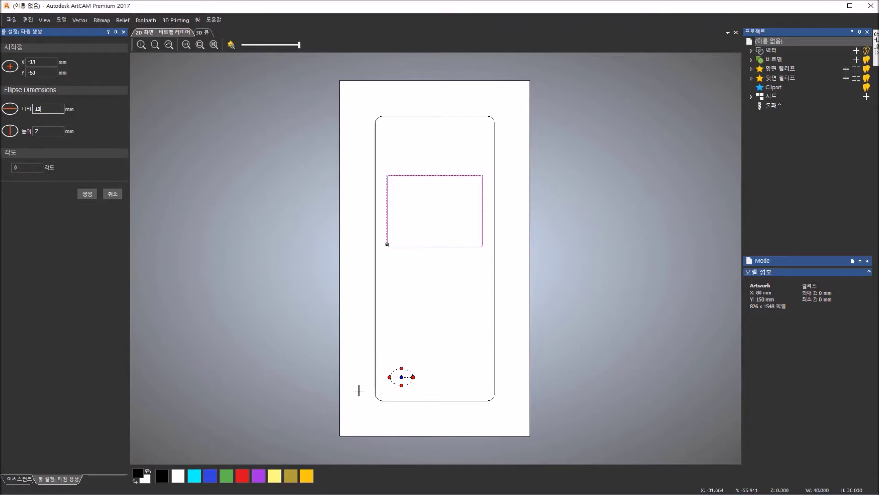
left_click(15, 167)
type("140")
left_click(53, 132)
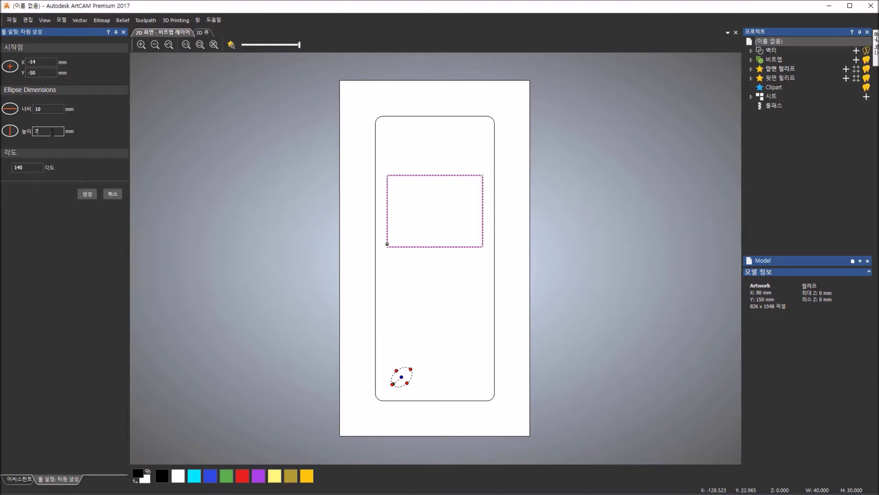
left_click(86, 194)
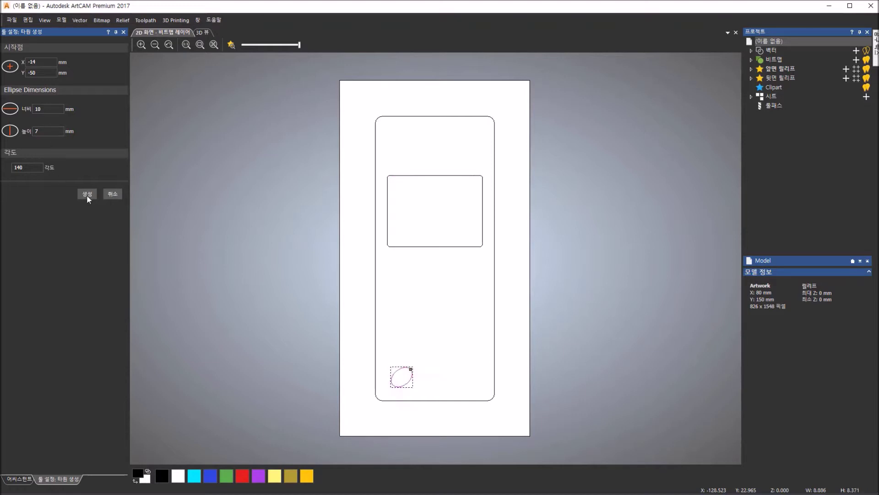
left_click(113, 195)
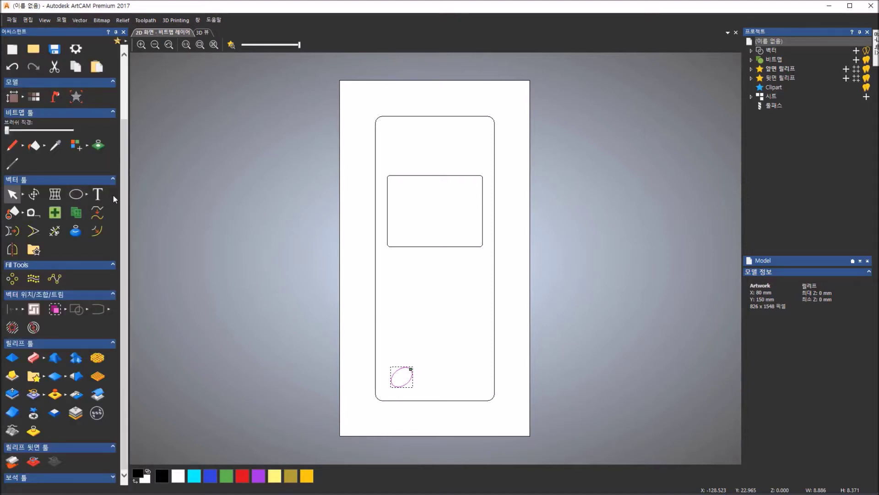
Block copy the ellipse into 3 columns and 4 rows with offsets of X 14 mm and Y 10 mm, and deselect the copies
left_click(13, 287)
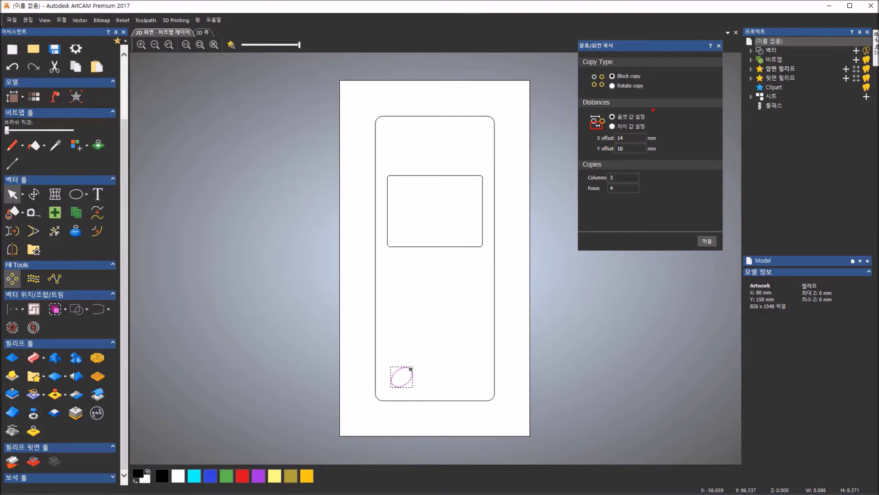
left_click(613, 127)
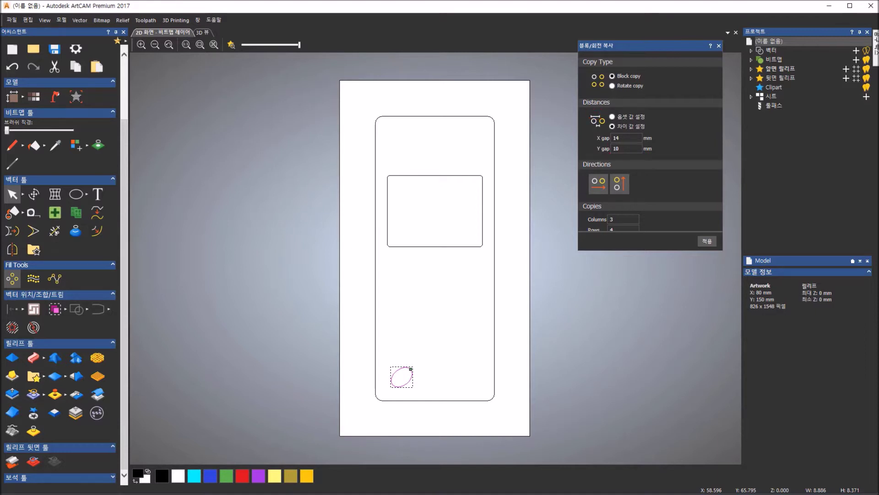
left_click(624, 118)
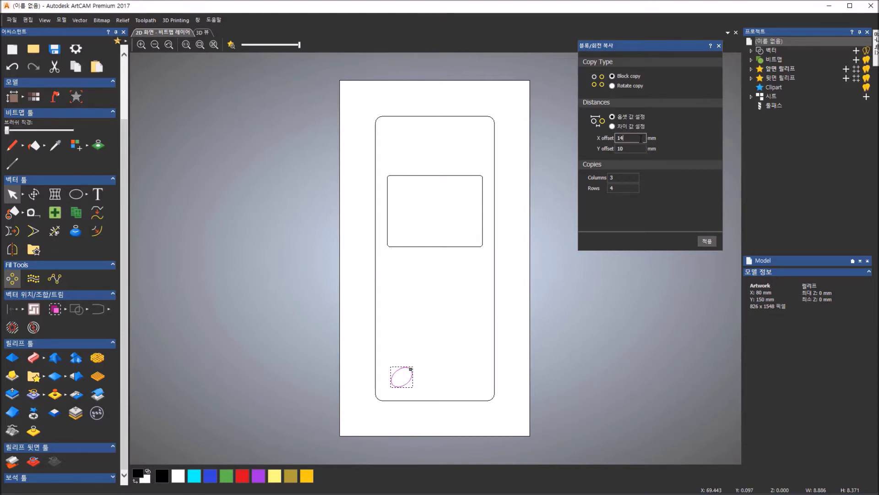
left_click_drag(621, 138, 606, 134)
left_click(629, 148)
left_click(621, 178)
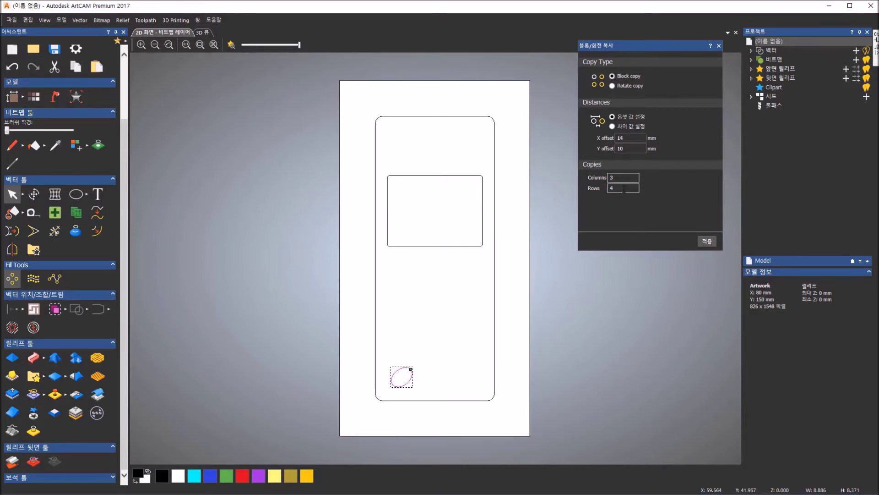
left_click(623, 188)
left_click(707, 240)
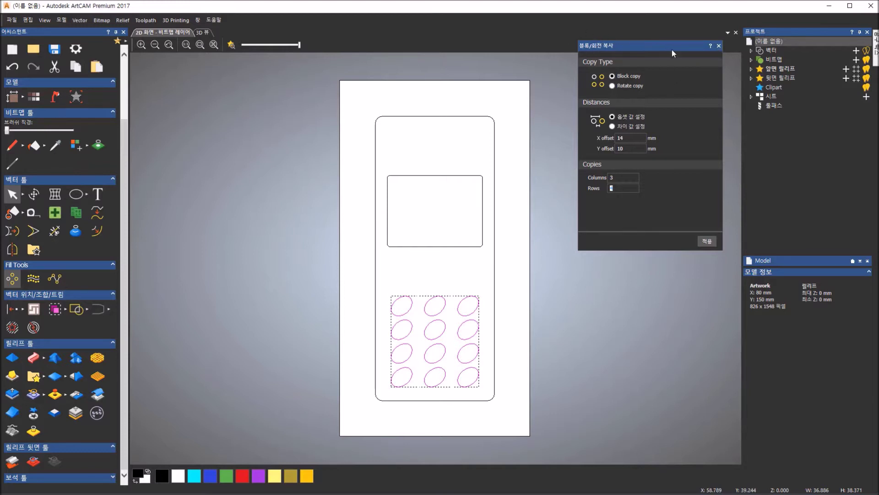
left_click(719, 46)
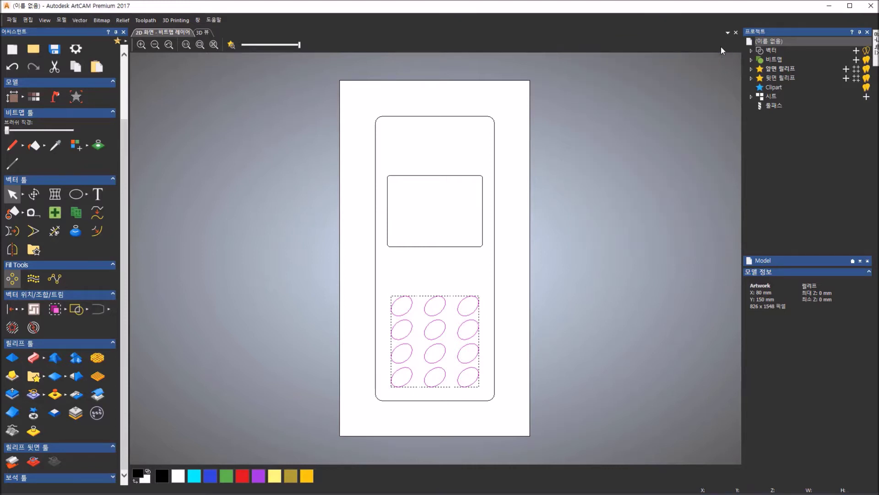
left_click(566, 213)
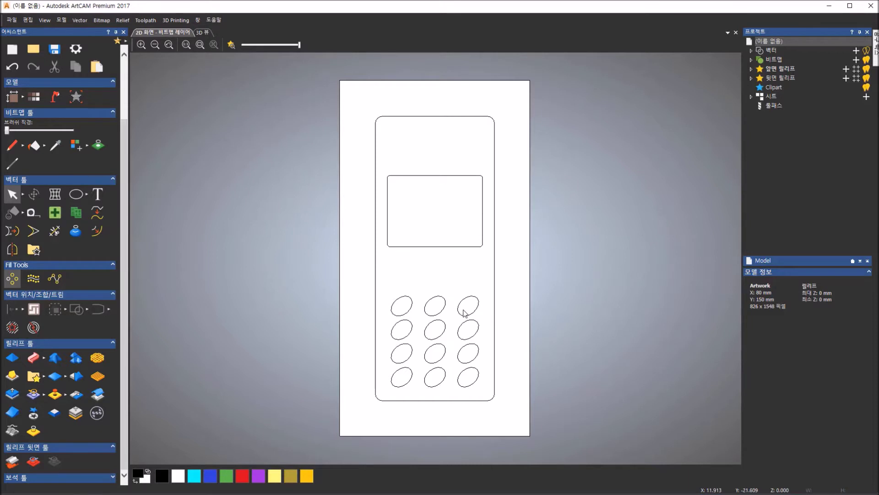
Switch to the photo viewer to examine the figure-eight key between the triangle keys in the phone reference drawing, then return to ArtCAM
scroll(463, 307, "up", 1)
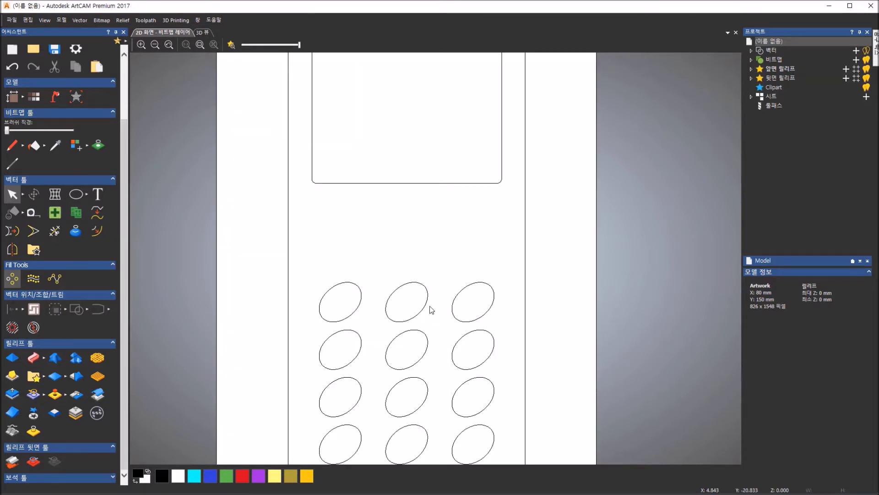
left_click(355, 494)
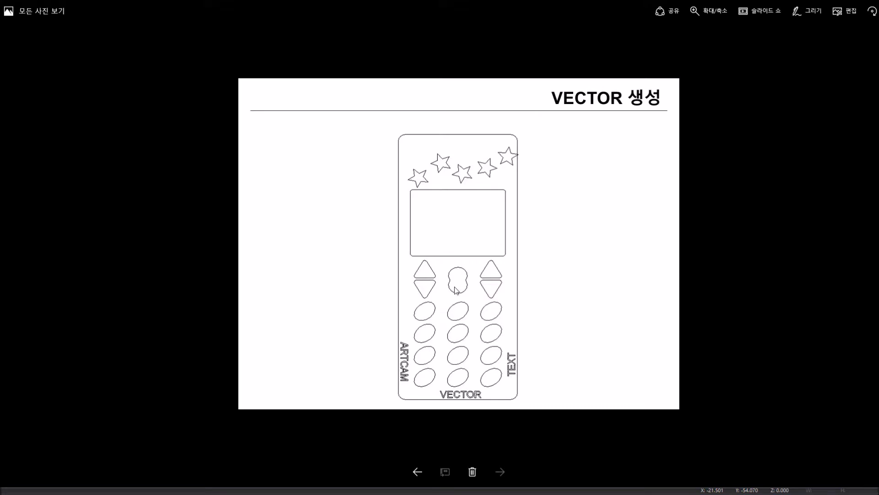
left_click_drag(441, 261, 474, 300)
mouse_move(550, 257)
left_mouse_down()
mouse_move(548, 275)
mouse_move(568, 270)
mouse_move(568, 260)
mouse_move(550, 259)
mouse_move(566, 275)
mouse_move(556, 259)
mouse_move(551, 275)
mouse_move(562, 293)
mouse_move(573, 278)
mouse_move(545, 272)
mouse_move(573, 271)
left_mouse_up()
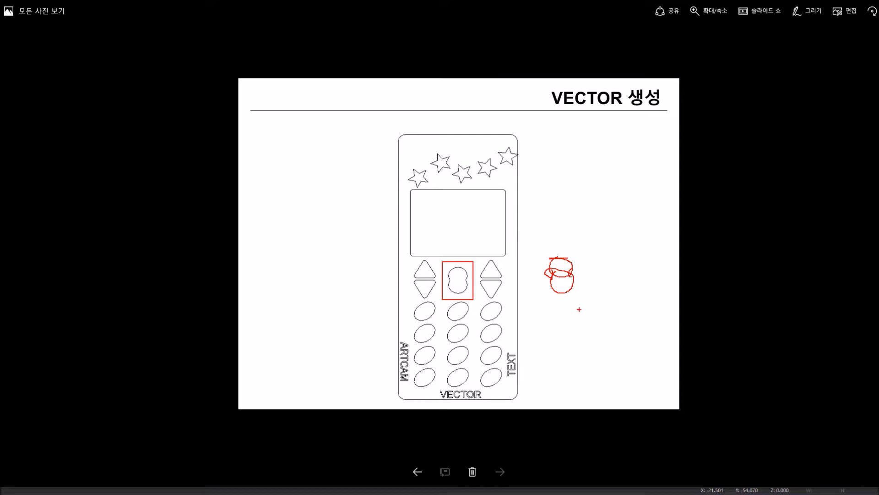
key("Escape")
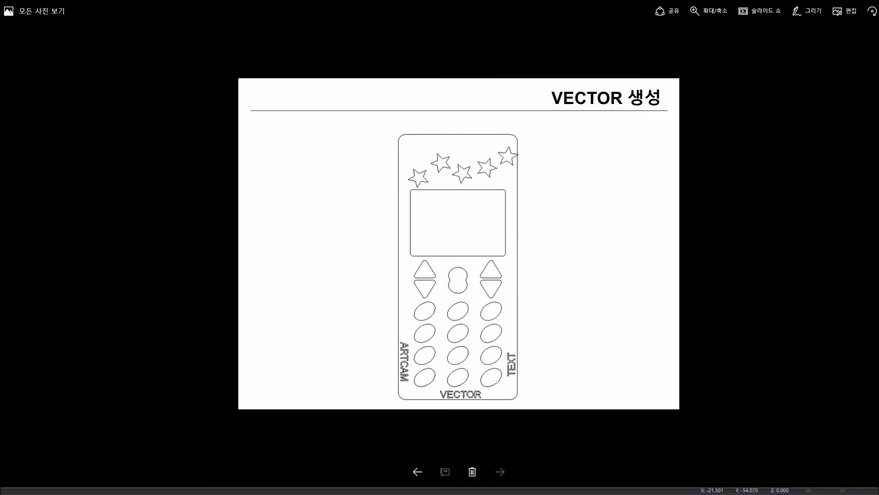
key("alt+Tab")
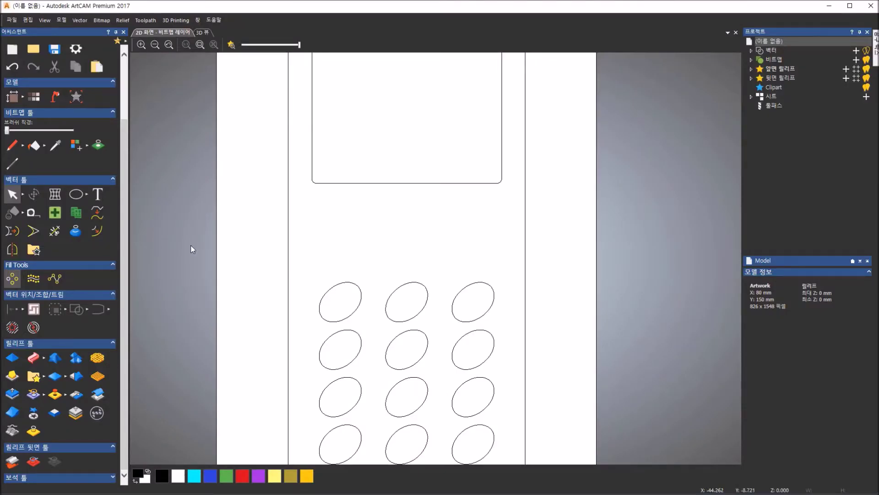
Create a circle vector with a 4 mm radius centred at X 0, Y 0
left_click(87, 195)
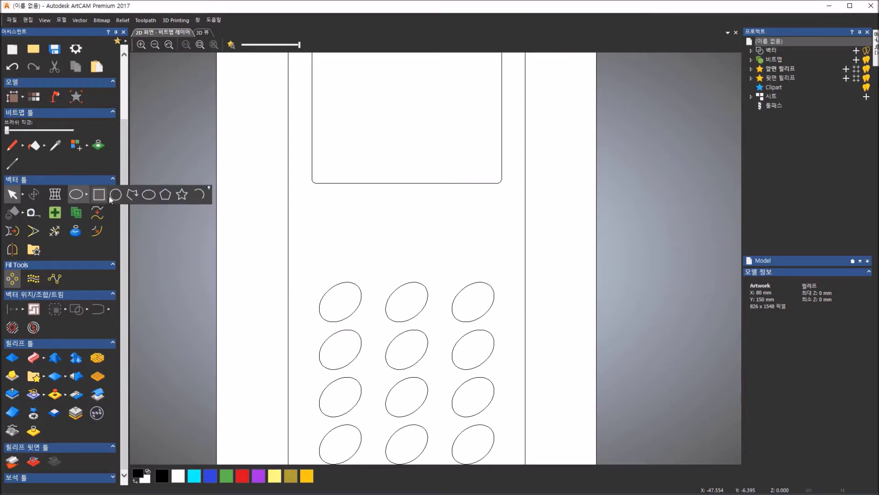
left_click(116, 194)
left_click(402, 203)
left_click(419, 224)
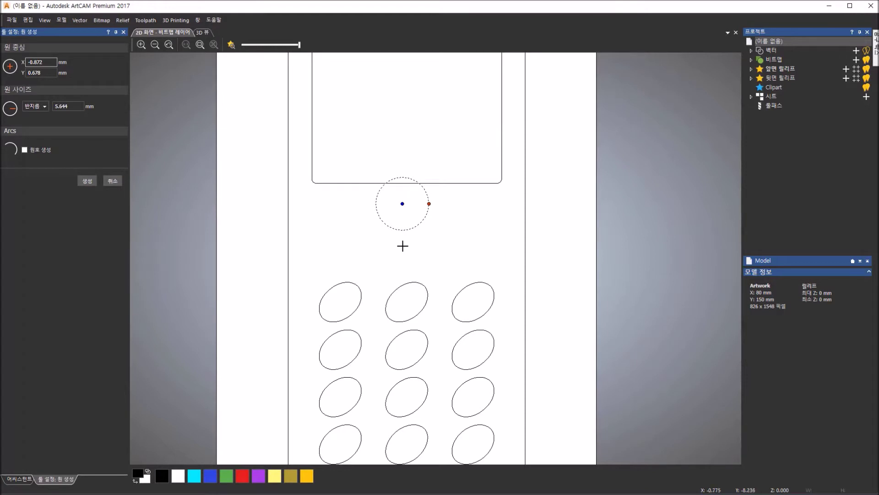
double_click(37, 62)
type("0")
key("Tab")
type("0")
left_click(72, 108)
double_click(75, 108)
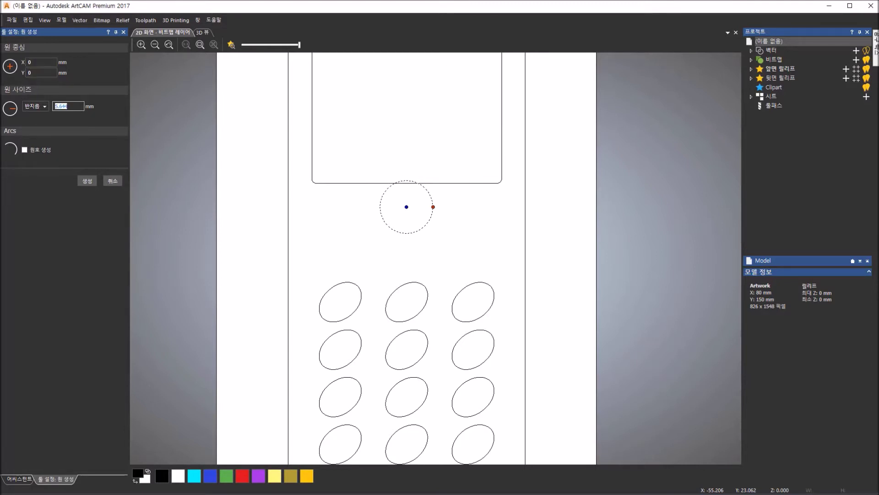
type("4")
left_click(84, 182)
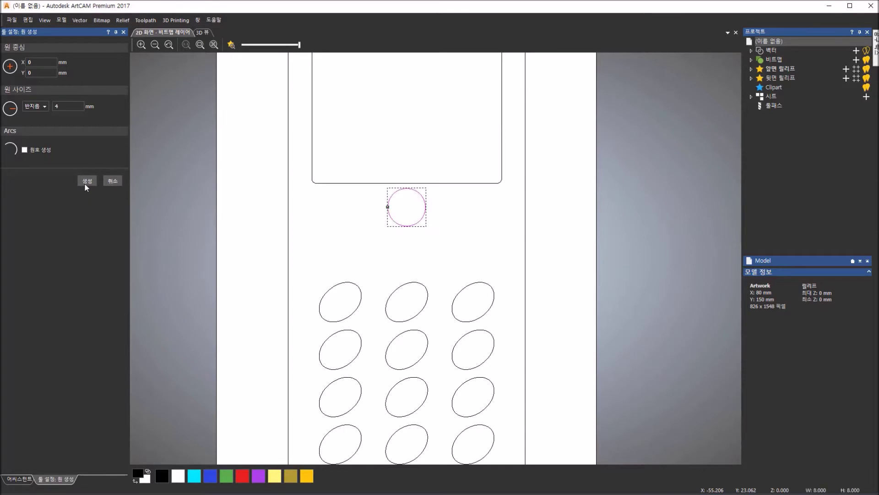
Create a second circle with a 4 mm radius centred at X 0, Y -4, close the tool and deselect it
left_click_drag(74, 106, 10, 108)
left_click(31, 74)
left_click(87, 181)
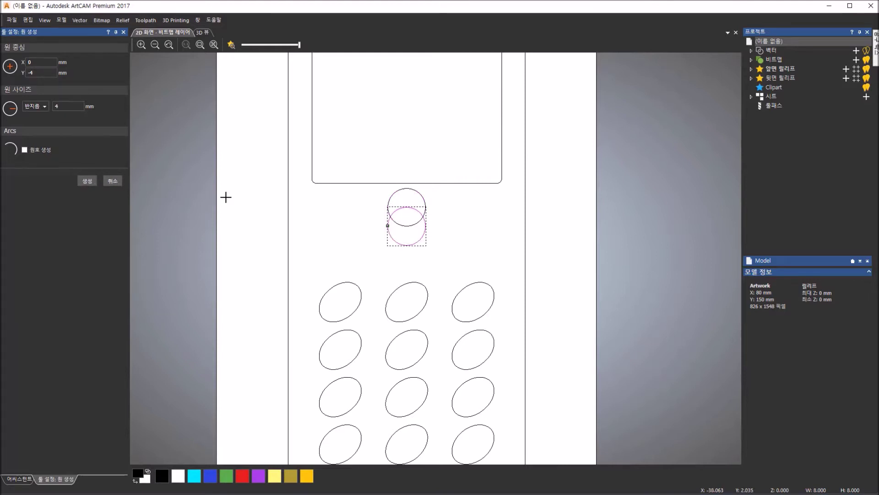
left_click(107, 182)
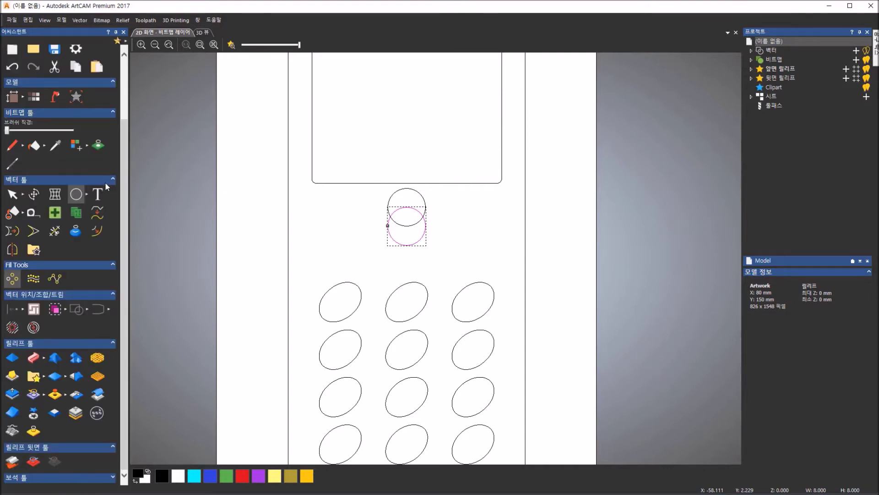
left_click(527, 215)
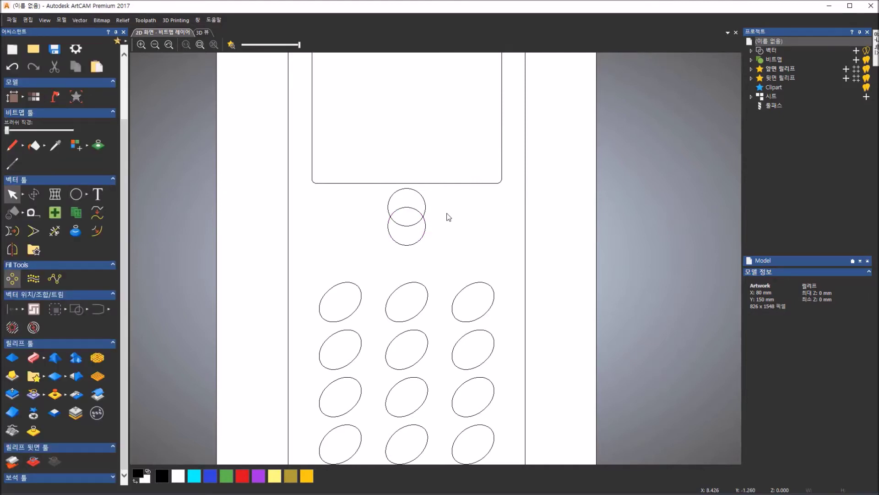
Merge the two overlapping circles below the screen rectangle into a single figure-eight outline
scroll(446, 212, "up", 2)
left_click_drag(397, 251, 324, 161)
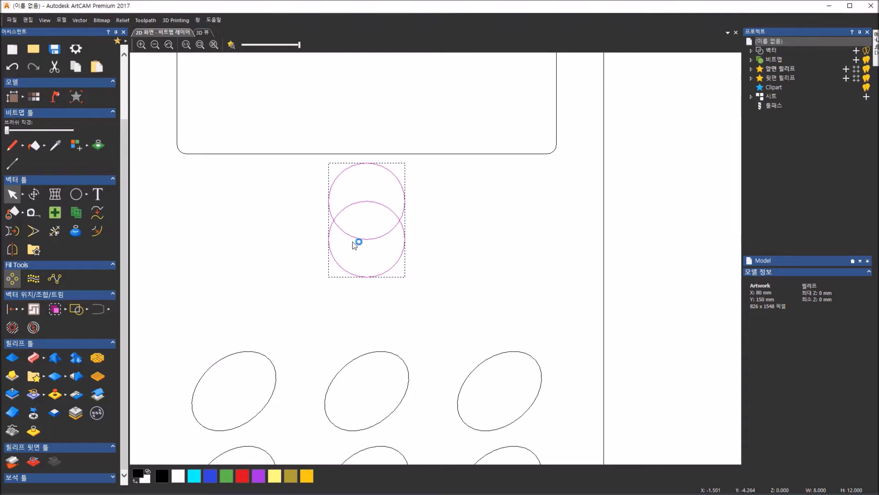
left_click(88, 309)
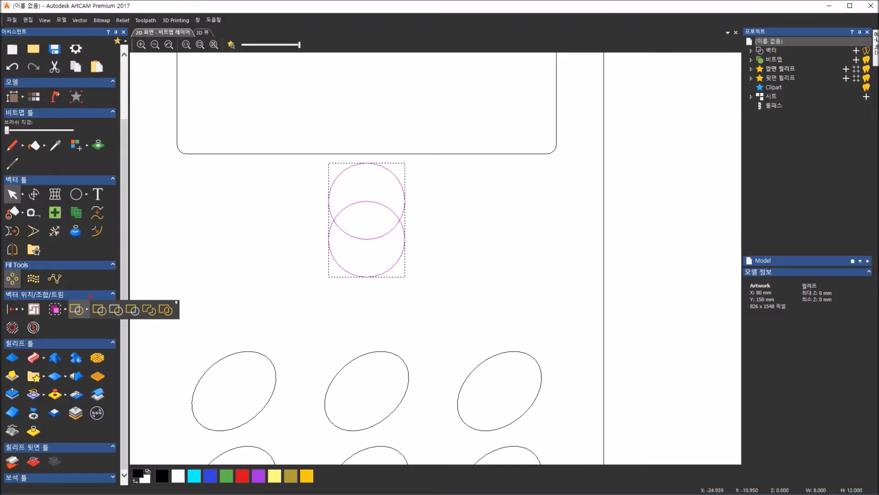
left_click(100, 310)
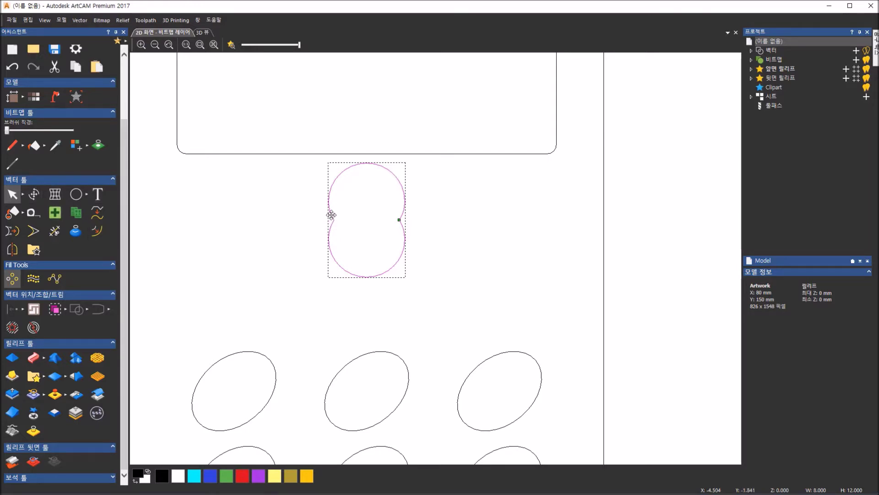
Smooth the two sharp waist nodes of the figure-eight outline with node editing, and close the tool
scroll(348, 226, "up", 2)
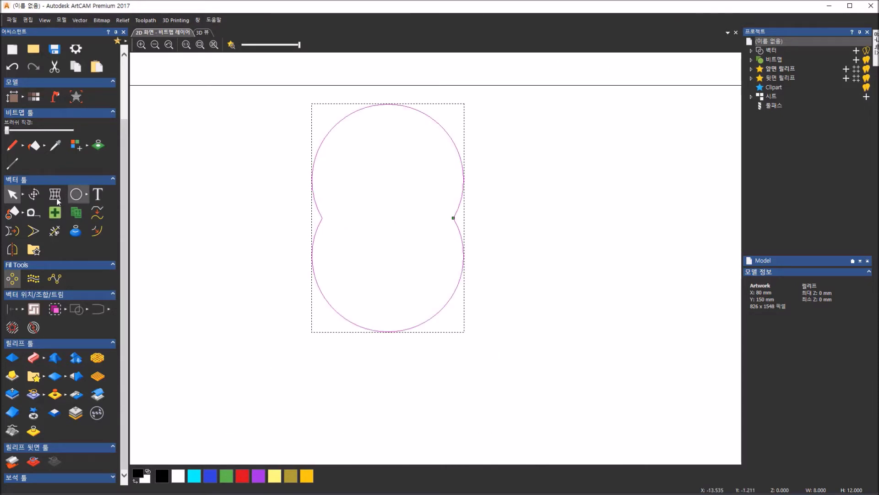
left_click(22, 196)
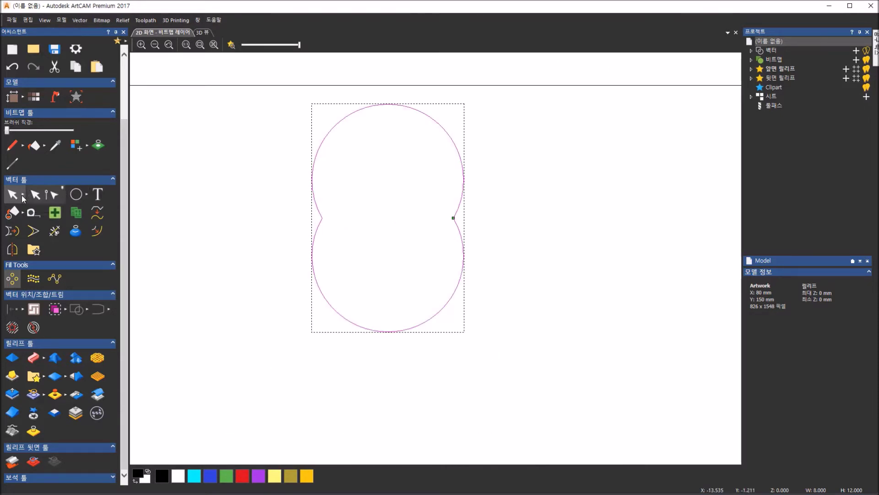
left_click(53, 198)
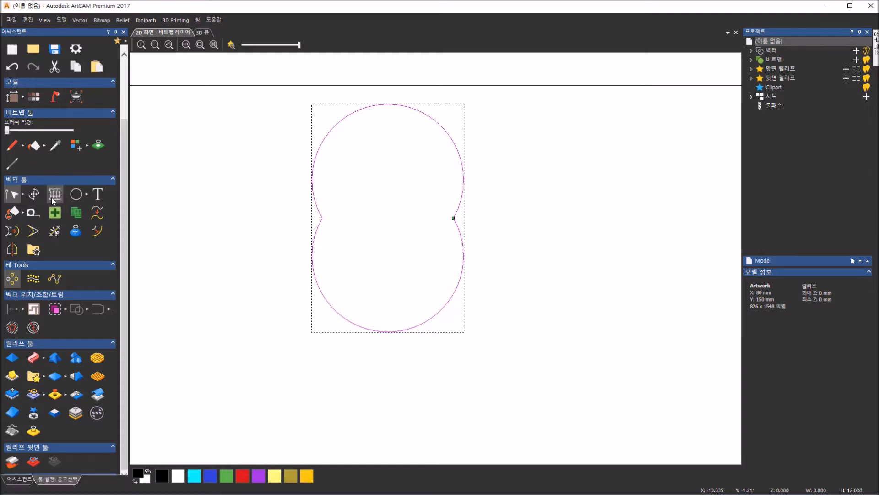
left_click(322, 218)
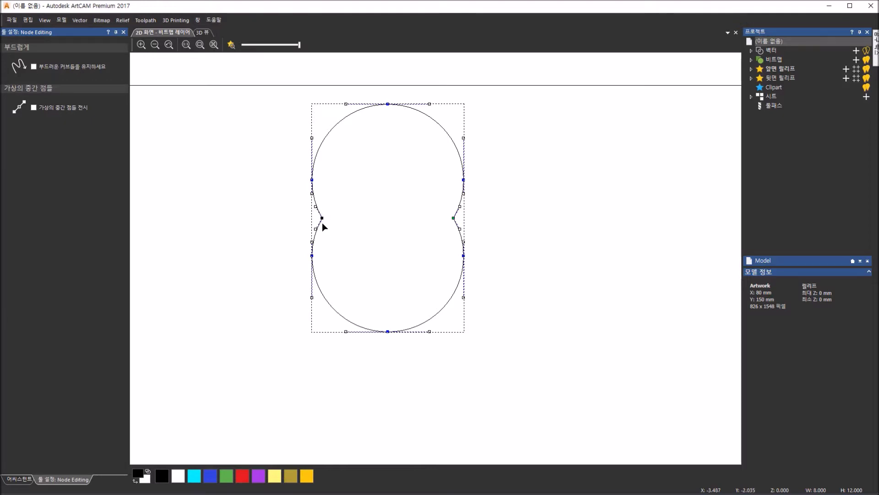
right_click(322, 218)
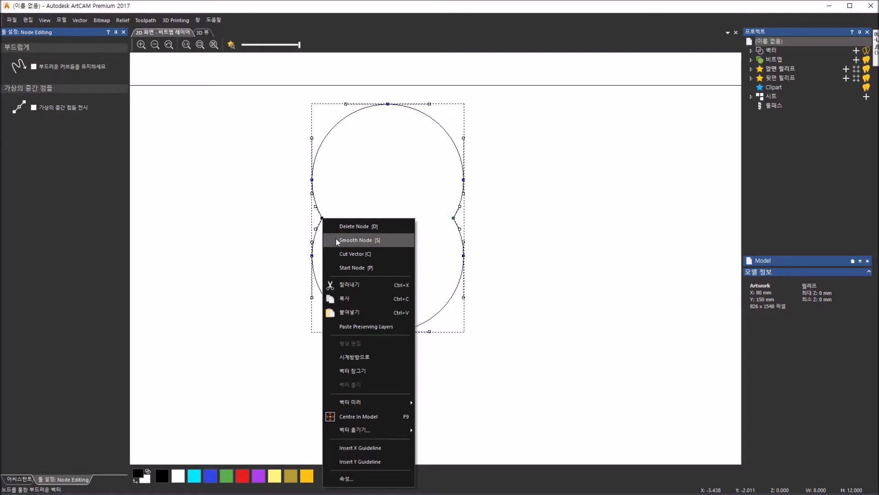
left_click(356, 239)
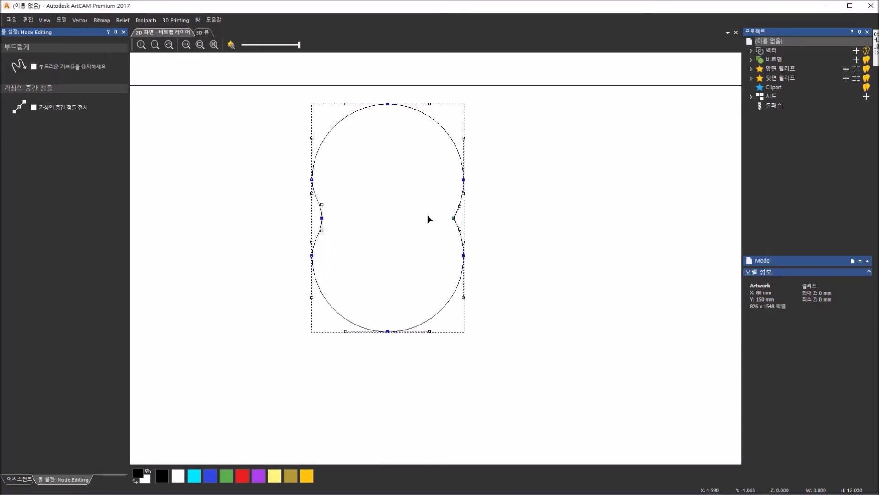
right_click(453, 218)
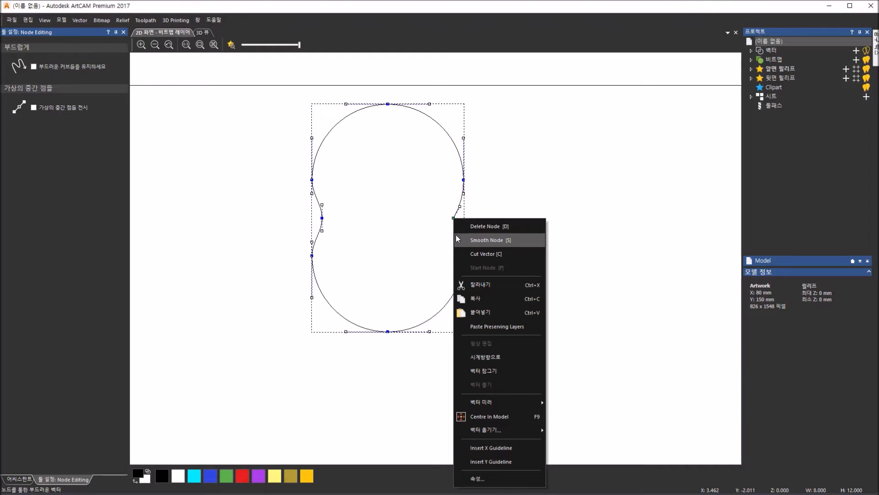
left_click(456, 238)
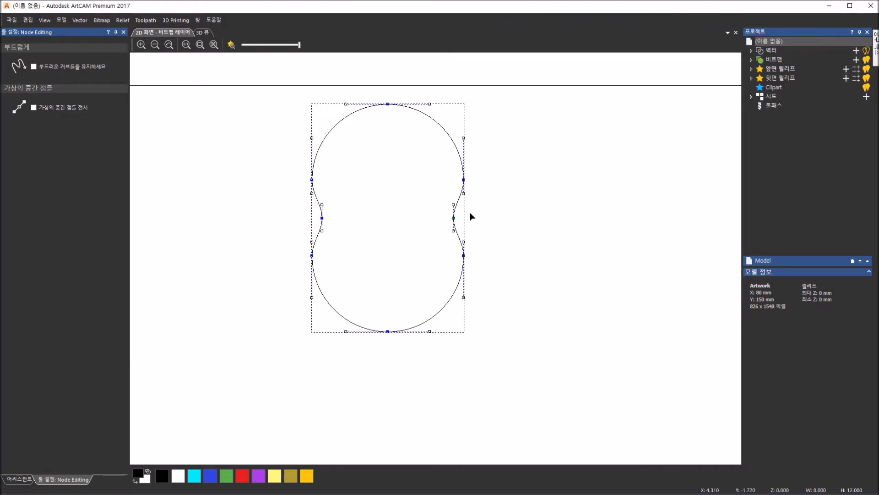
left_click(124, 33)
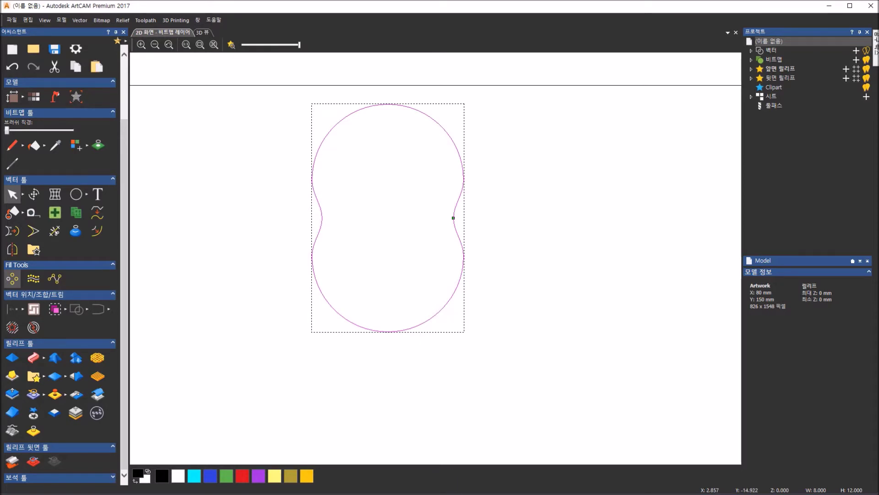
Deselect the figure-eight outline and create a three-sided polygon with a 4 mm radius and 0° angle, centred at X -14, Y -2
key("alt+Tab")
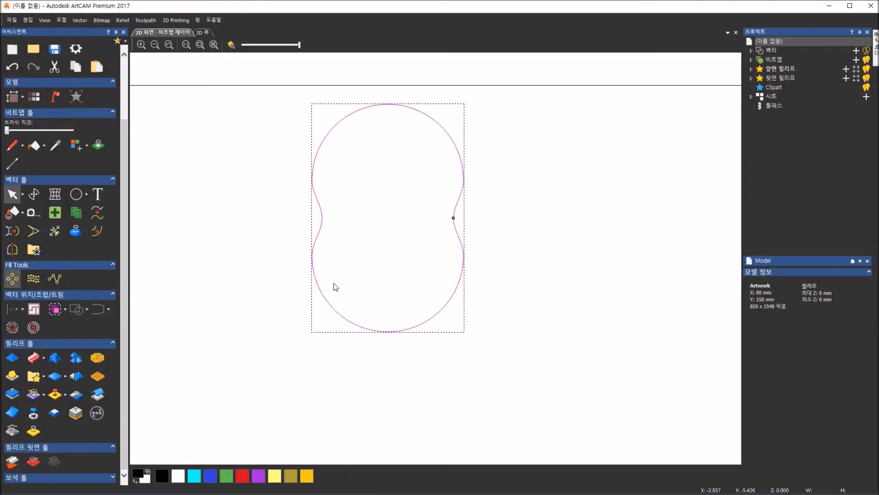
left_click(359, 293)
scroll(359, 293, "down", 2)
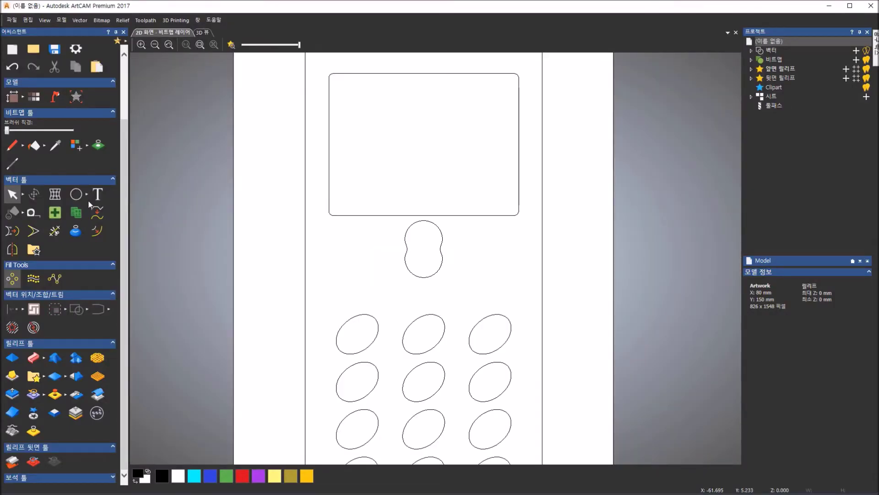
left_click(87, 196)
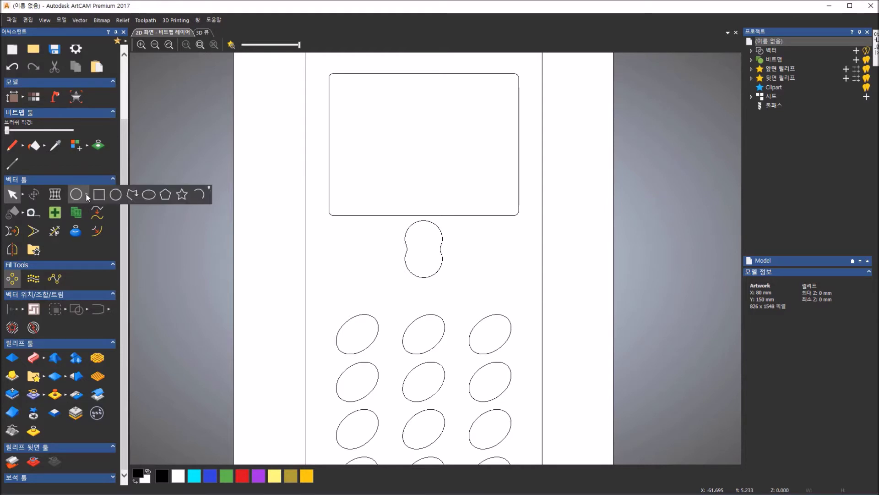
left_click(165, 194)
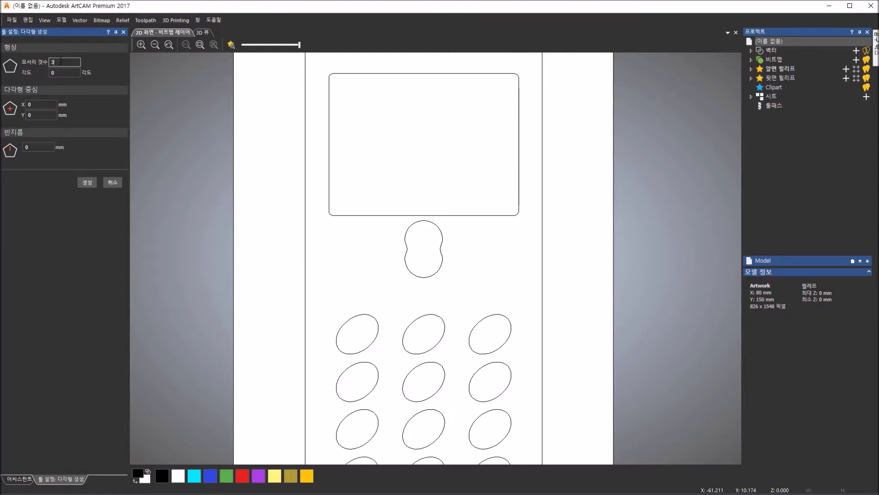
left_click(62, 71)
left_click(29, 104)
type("-14")
double_click(31, 115)
type("-2")
double_click(26, 147)
type("4")
left_click(39, 116)
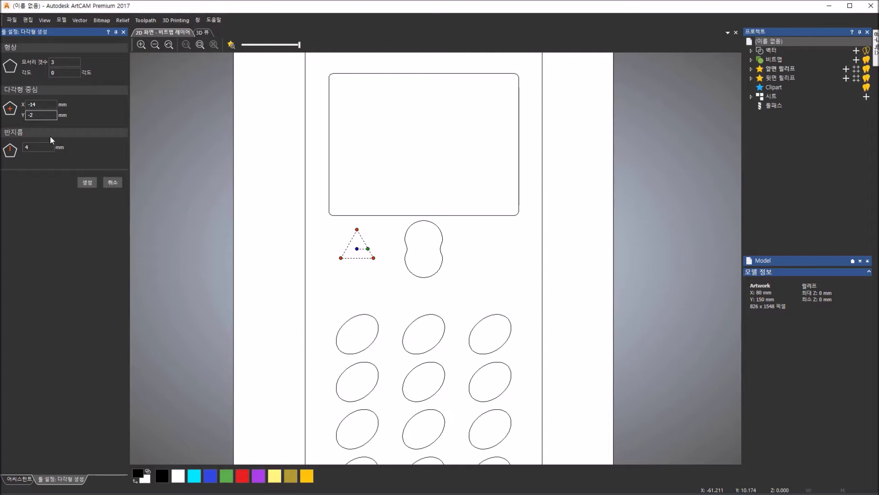
left_click(88, 182)
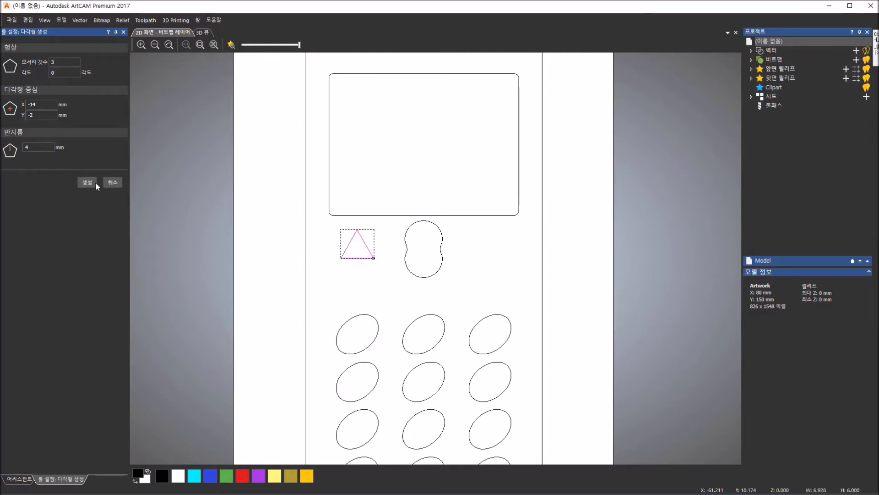
left_click(110, 182)
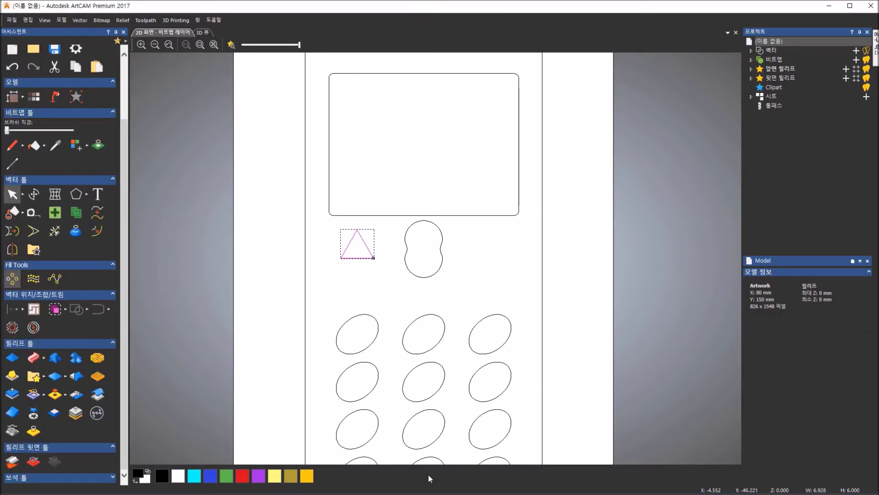
Check the triangle keys in the photo viewer's reference drawing, return to ArtCAM and offset the triangle outwards by 1 mm with rounded corners
left_click(446, 494)
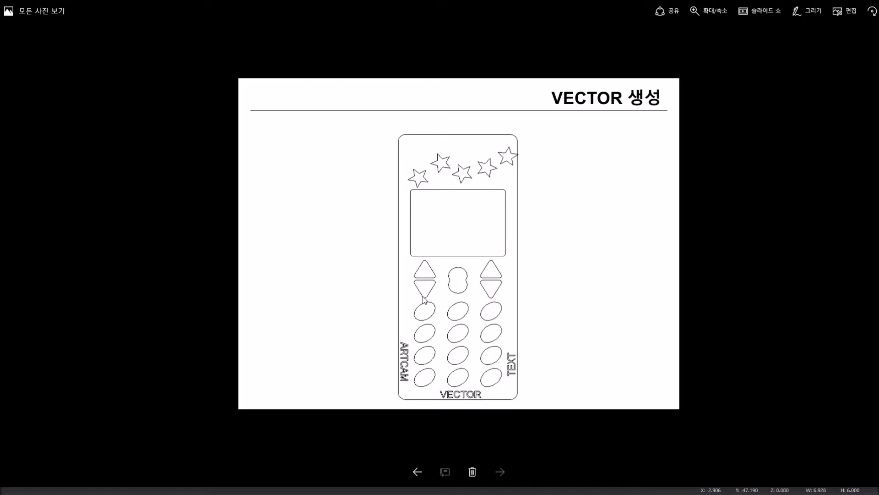
scroll(425, 300, "up", 3)
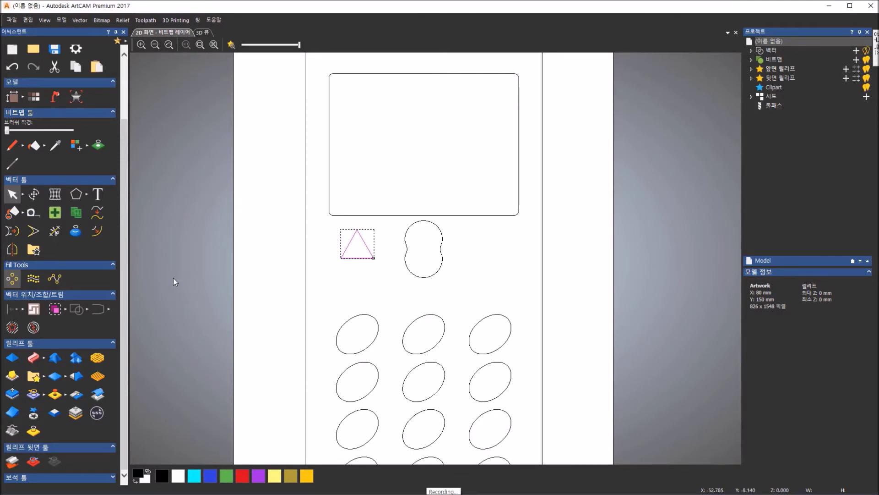
left_click(94, 233)
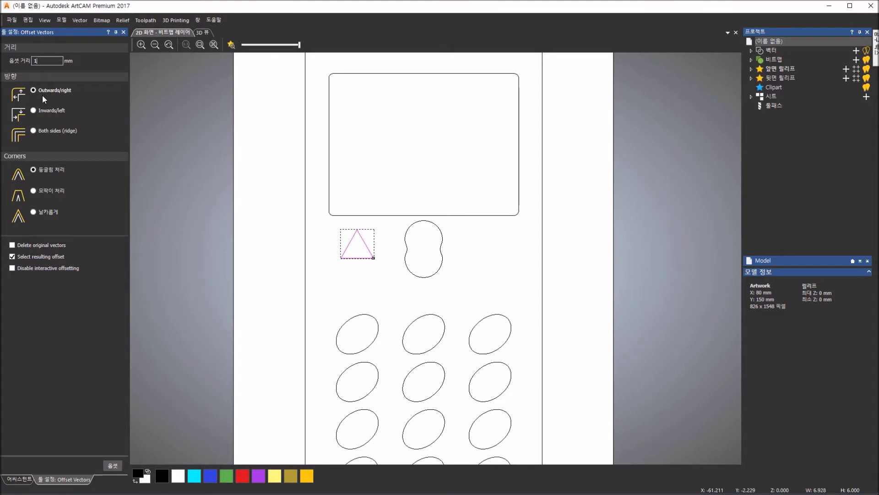
left_click(112, 465)
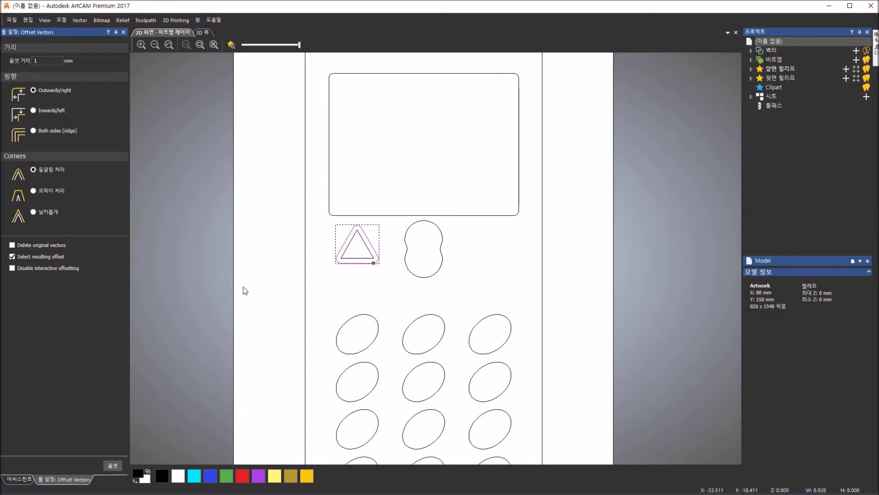
left_click(125, 33)
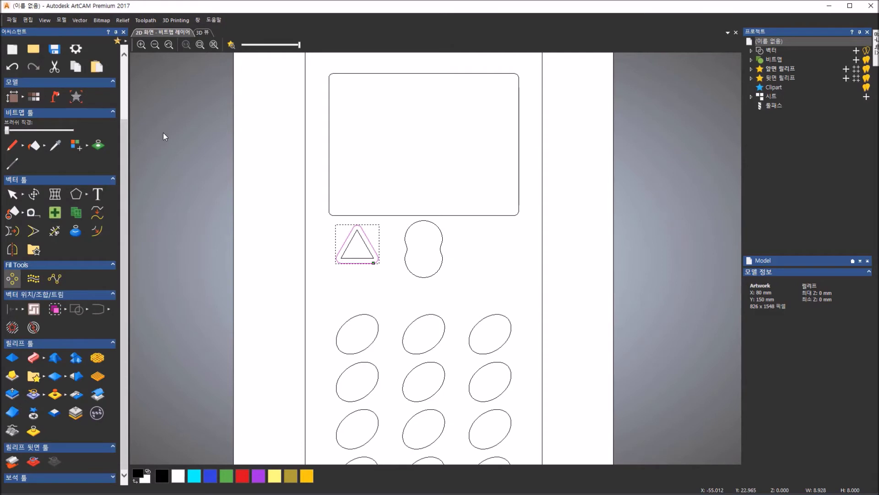
Deselect the rounded offset and delete the original sharp-cornered triangle inside it
left_click(183, 171)
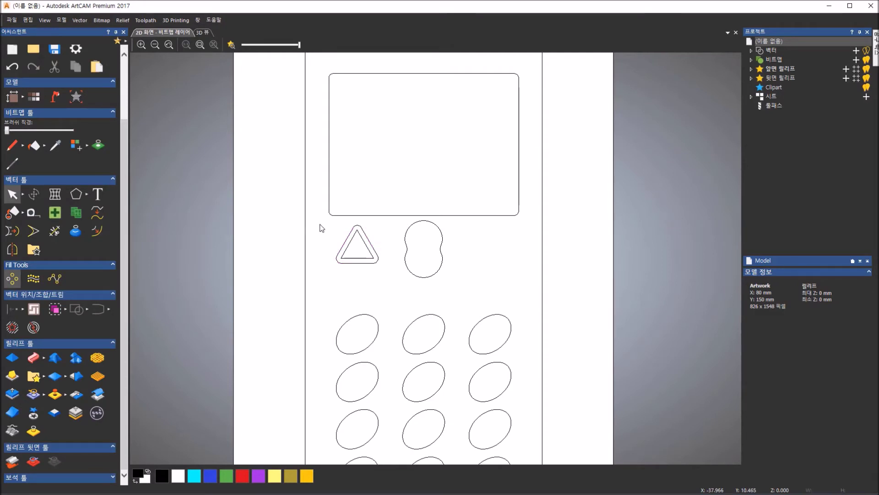
left_click(356, 259)
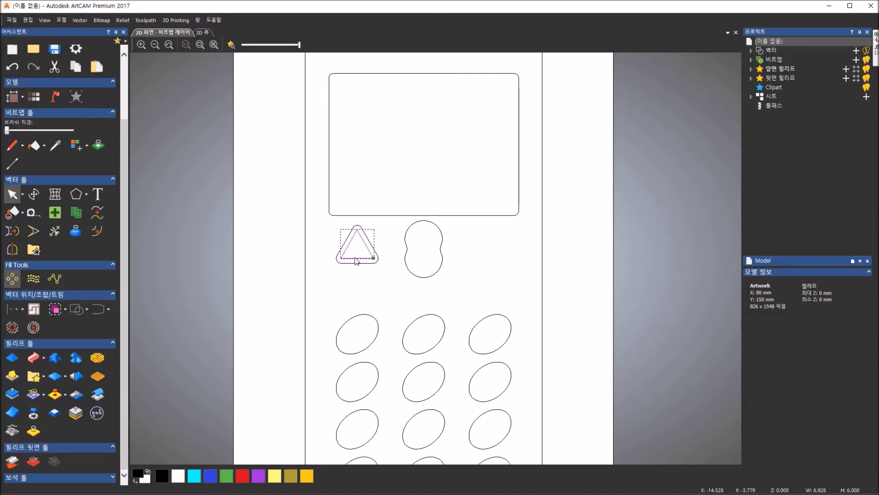
key("Delete")
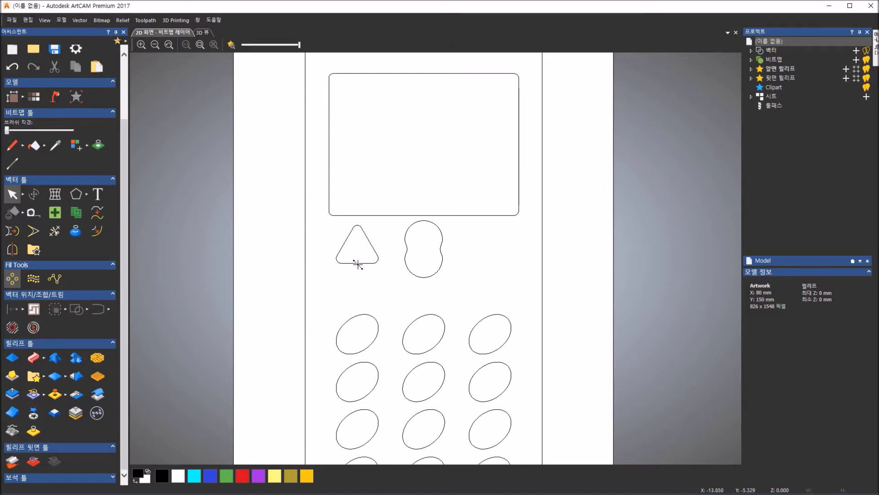
Mirror the rounded triangle vertically about its bottom edge, keeping the original, and close the mirror tool
left_click(358, 263)
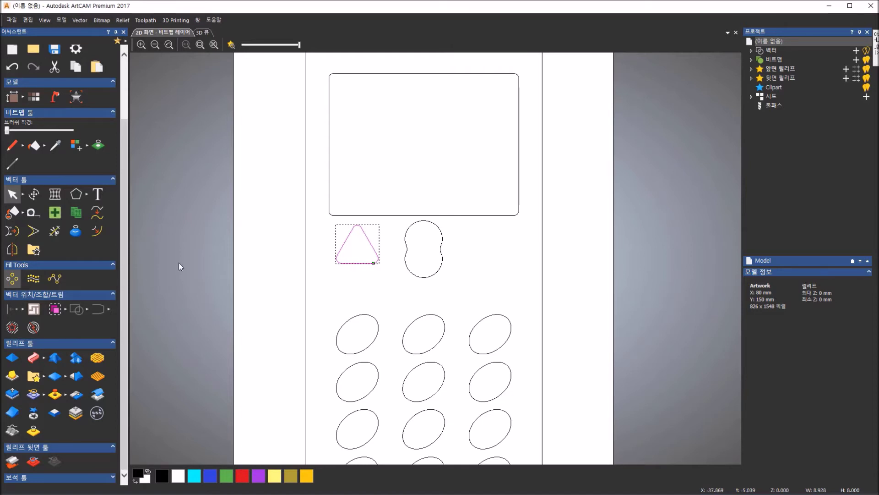
left_click(12, 253)
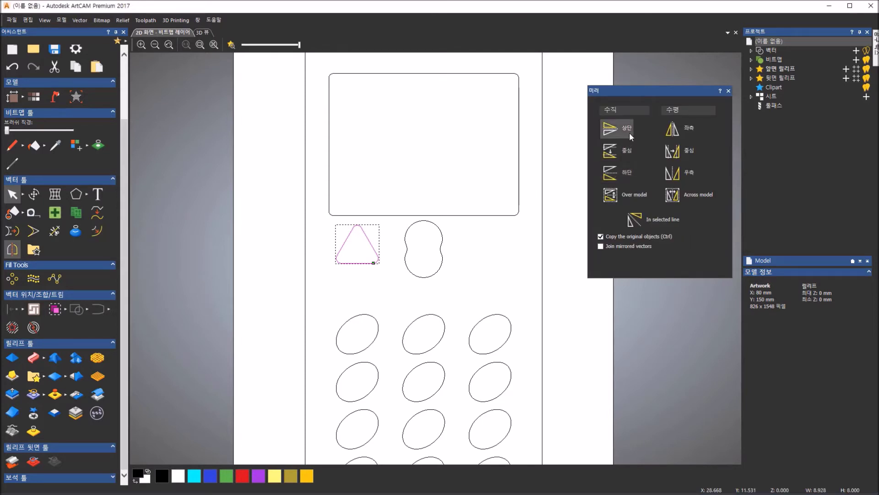
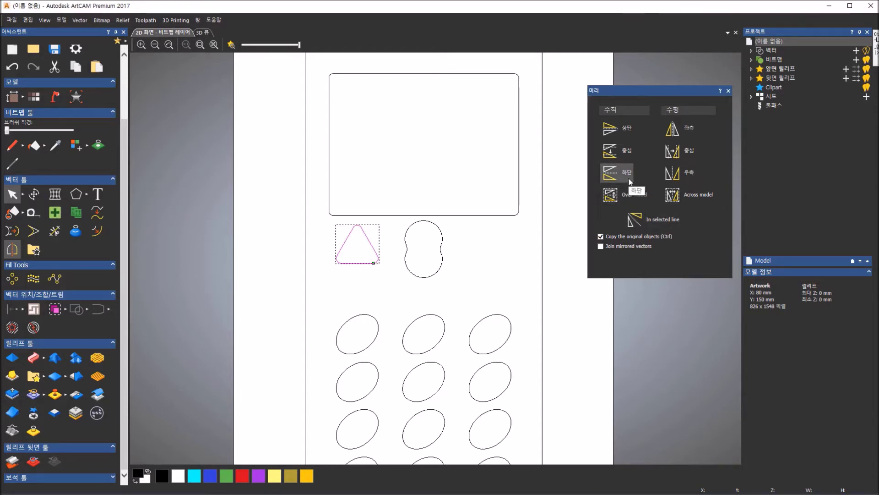
left_click(630, 181)
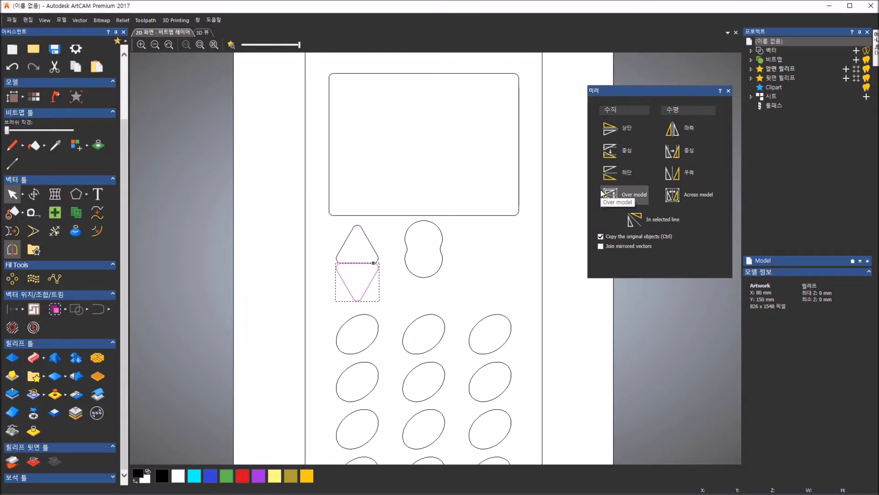
left_click(728, 91)
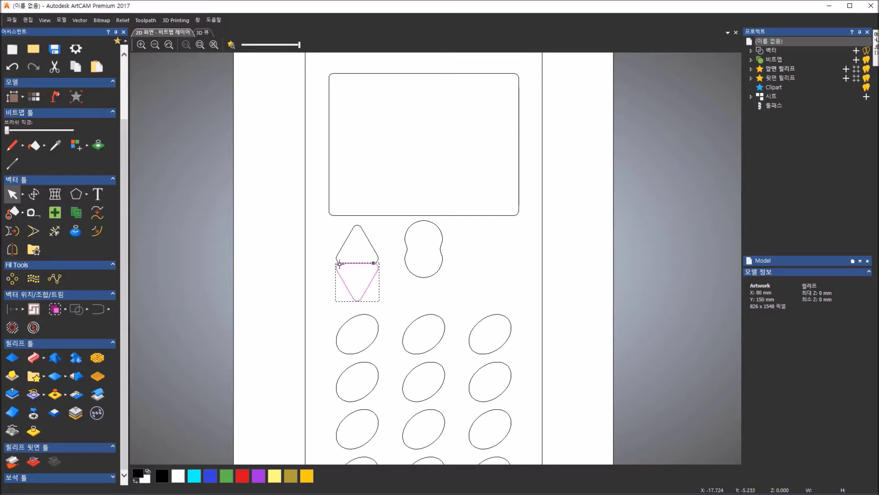
Move the mirrored triangle by ΔX 0 and ΔY -1 mm, then close the transform tool and deselect it
left_click(30, 195)
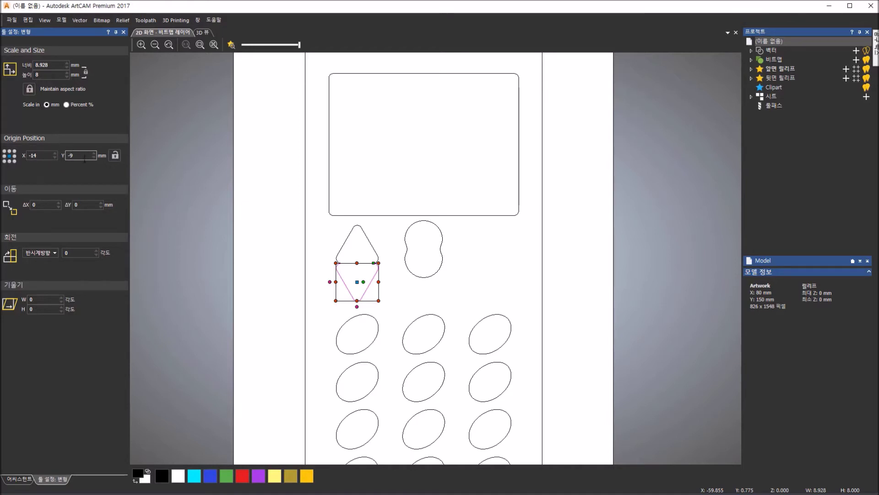
left_click(49, 204)
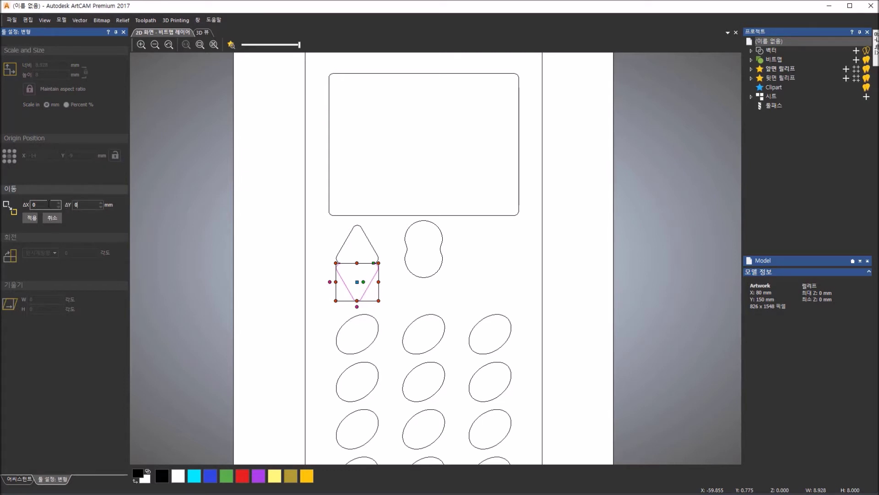
left_click_drag(86, 205, 53, 204)
left_click(35, 219)
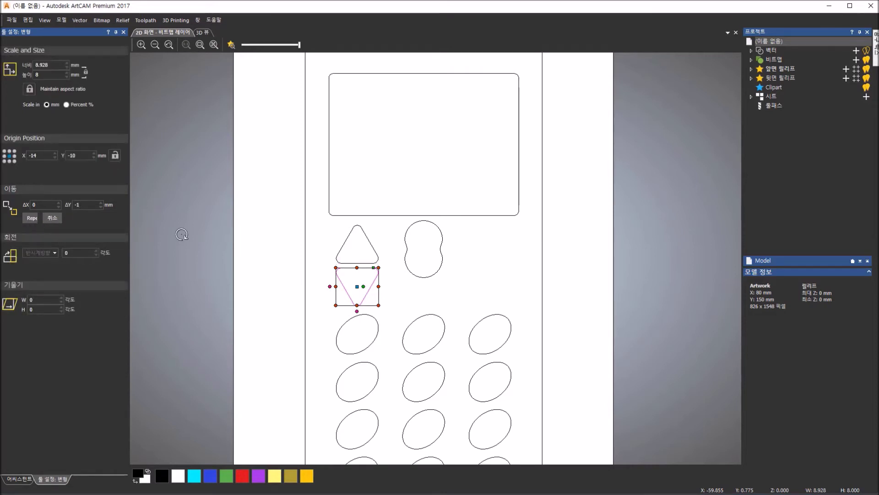
left_click(123, 32)
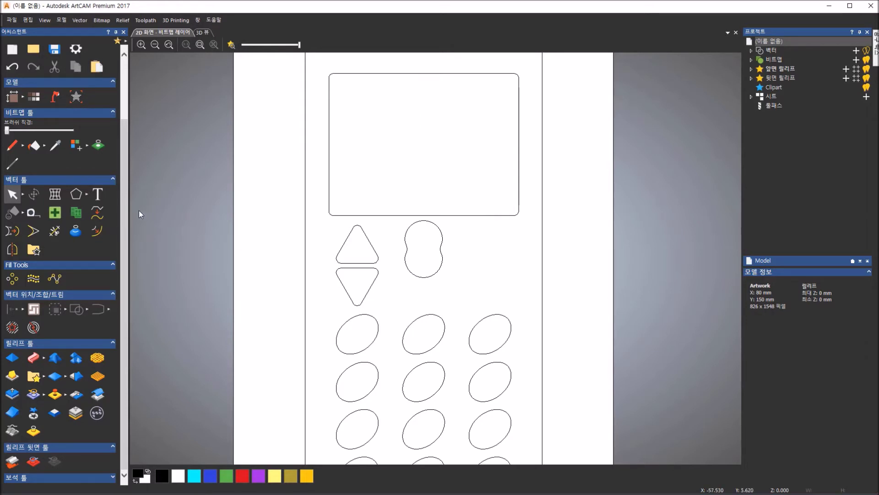
Draw a vertical polyline from the model origin upwards with dX 0 and dY 30 mm, then close the polyline tool
left_click(87, 196)
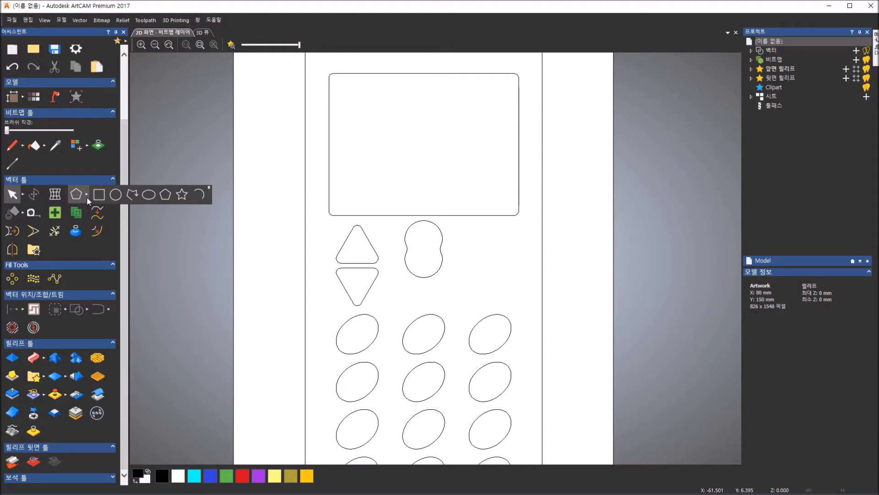
left_click(131, 197)
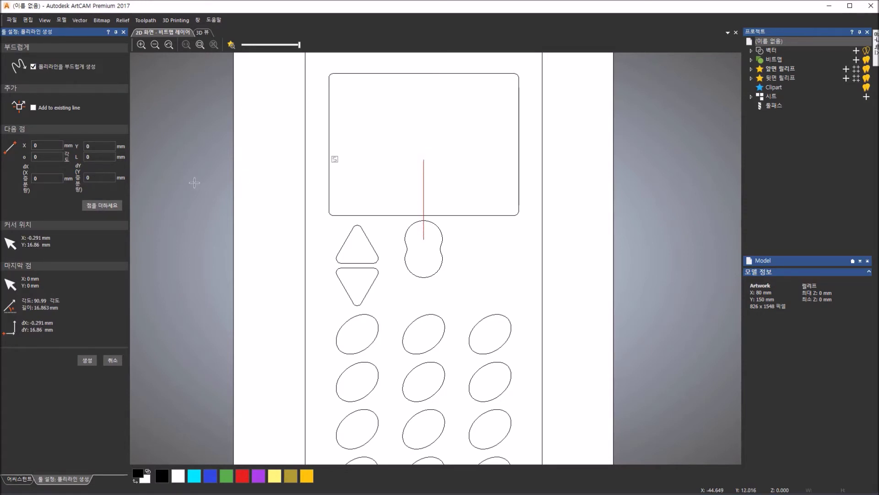
left_click(89, 176)
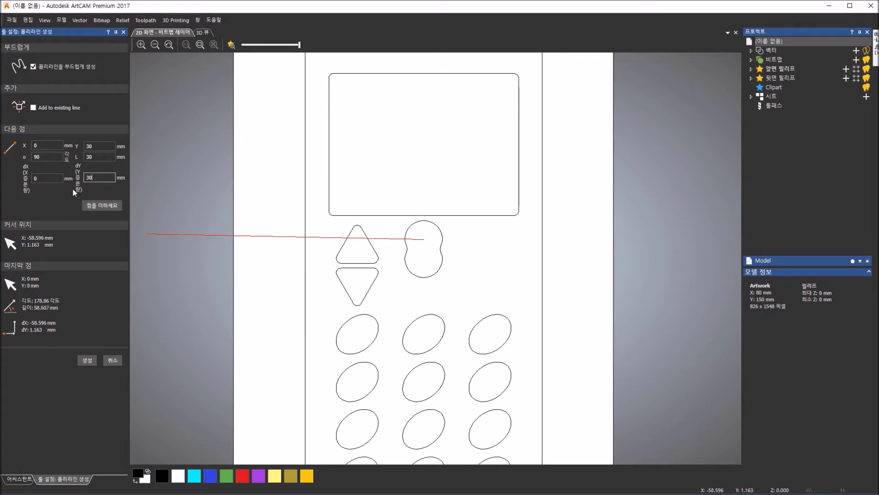
left_click(97, 206)
left_click(116, 359)
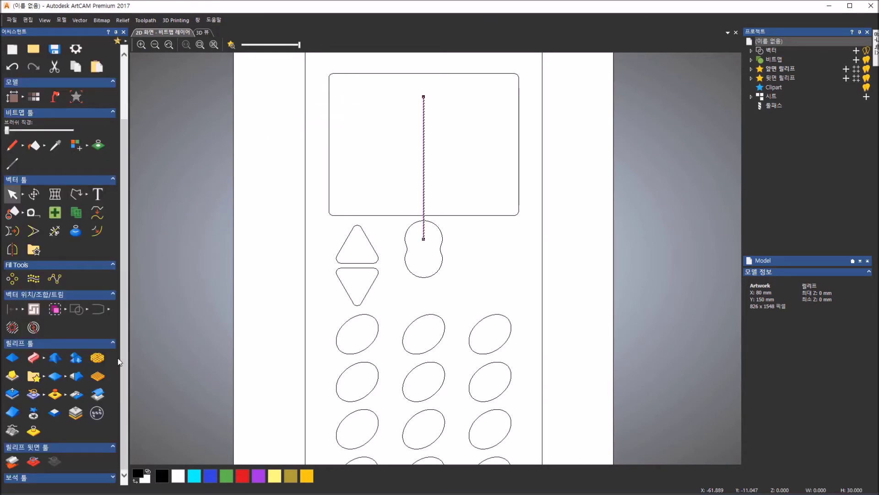
Group the two rounded triangles beside the figure-eight key and deselect them
left_click_drag(320, 198, 385, 309)
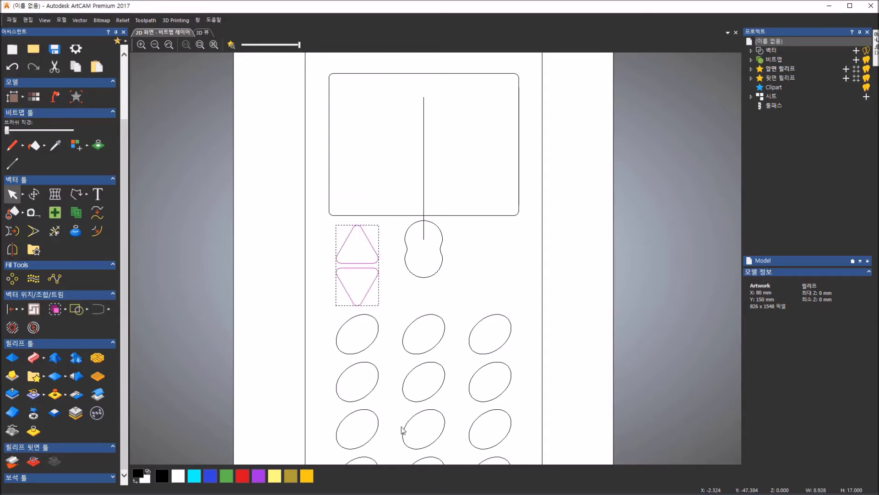
right_click(373, 282)
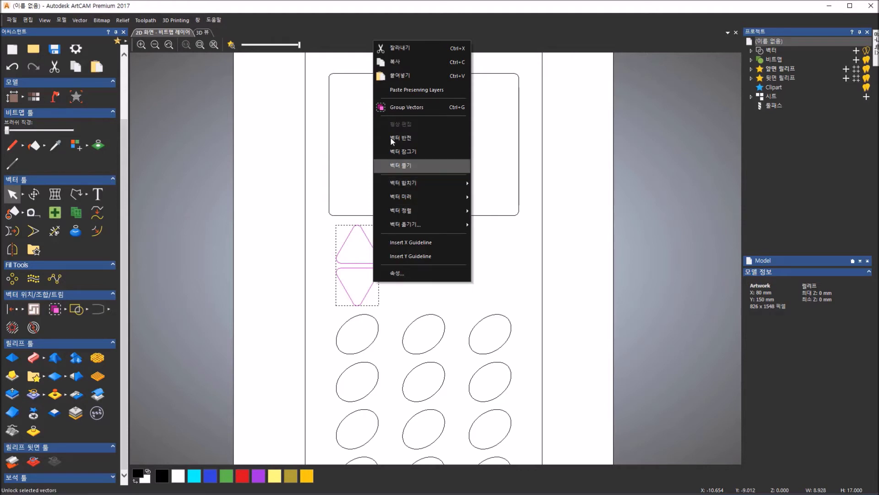
left_click(392, 107)
left_click(277, 245)
Mirror the grouped triangles across the vertical line, keeping the original, and close the mirror tool
left_click(351, 266)
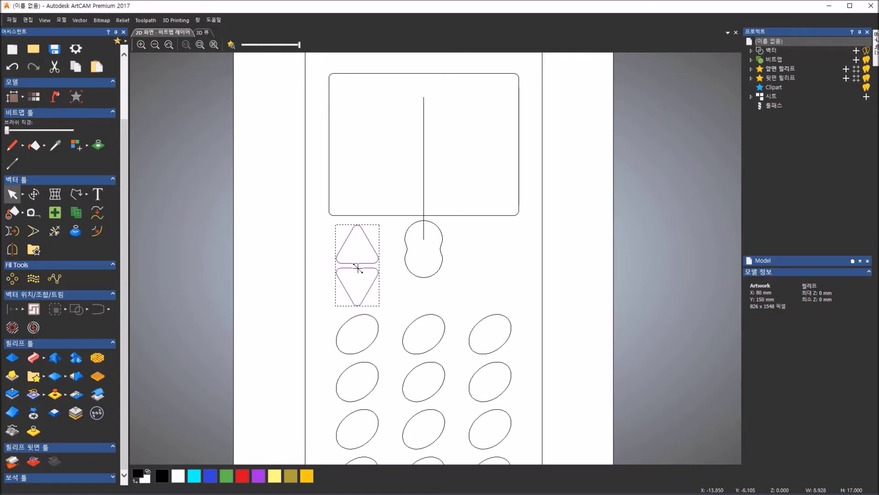
left_click(423, 181, "shift")
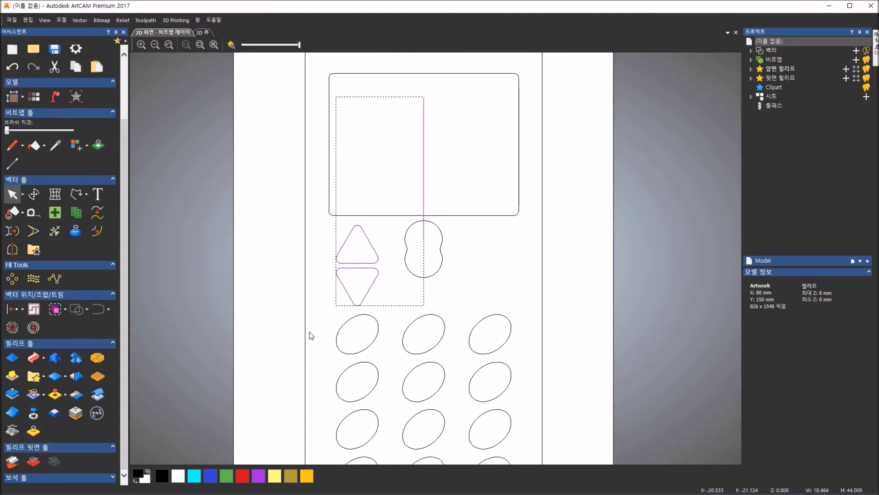
left_click(18, 254)
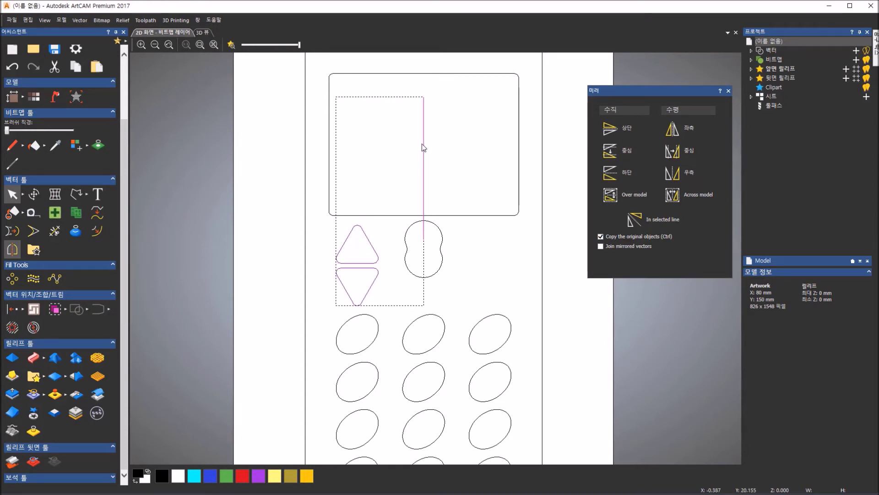
left_click(652, 223)
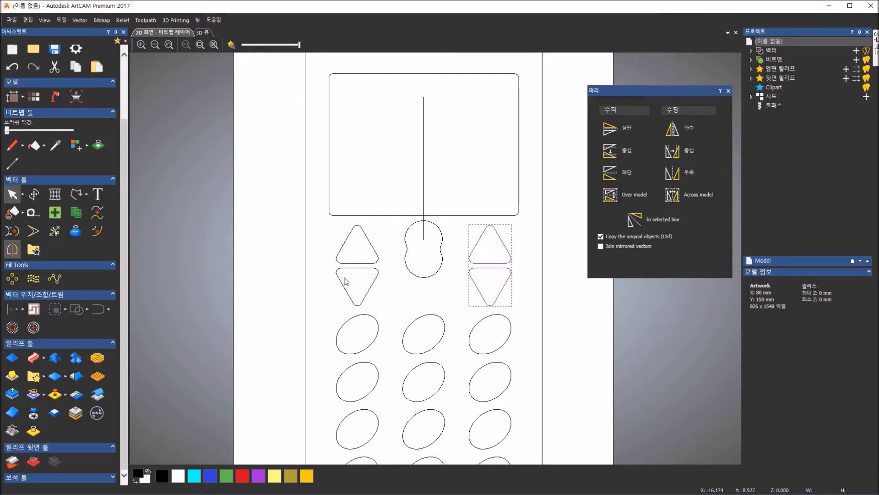
left_click(349, 264)
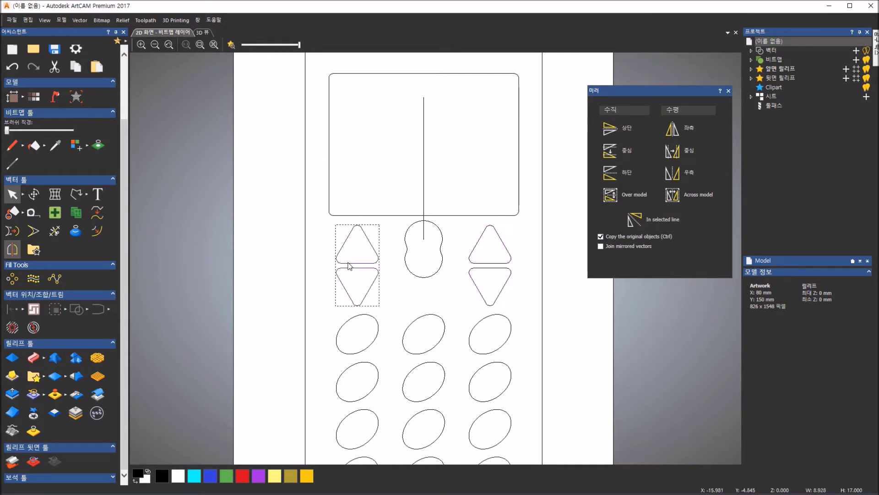
left_click(423, 194)
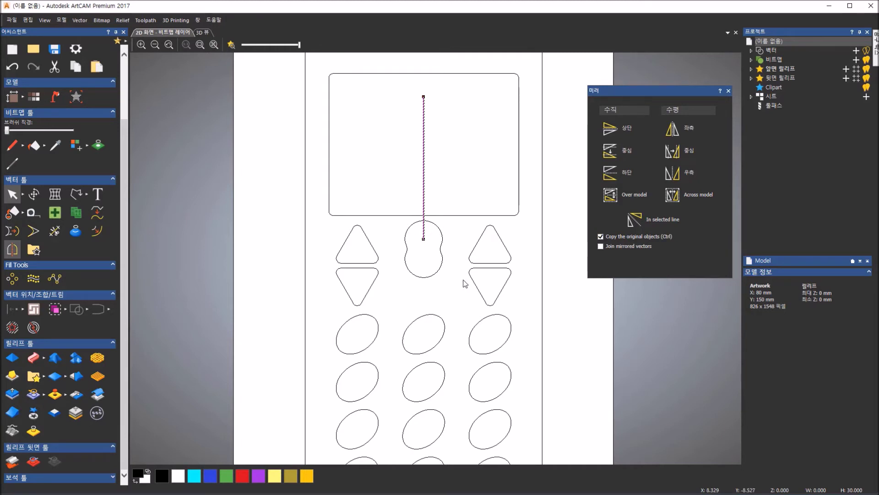
left_click(728, 91)
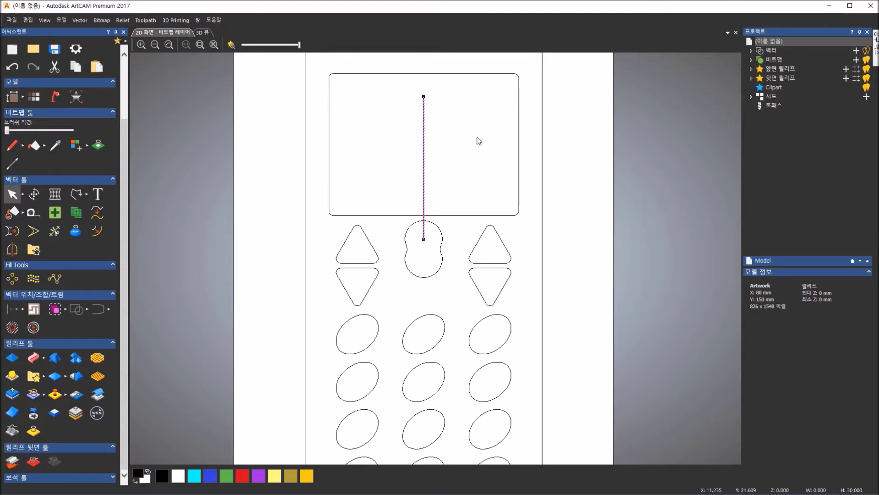
Delete the vertical mirror line running through the screen rectangle
left_click(433, 156)
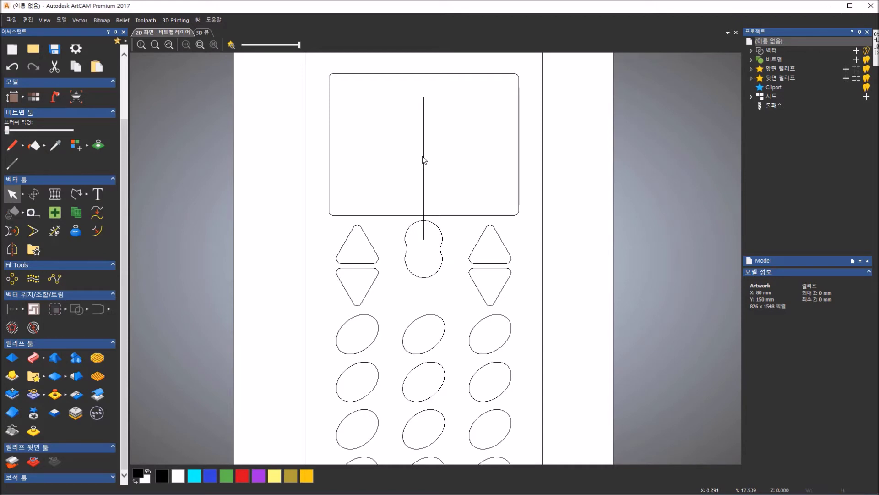
left_click(424, 156)
key("Delete")
Check the lettering in the photo viewer's reference drawing, return to ArtCAM and start 3 mm Arial text "AR" below the phone outline
scroll(423, 165, "down", 1)
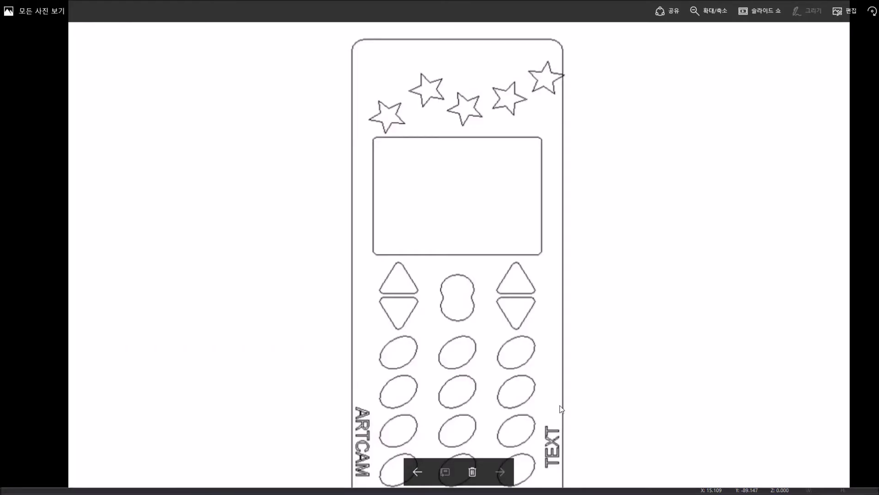
left_click_drag(559, 404, 564, 334)
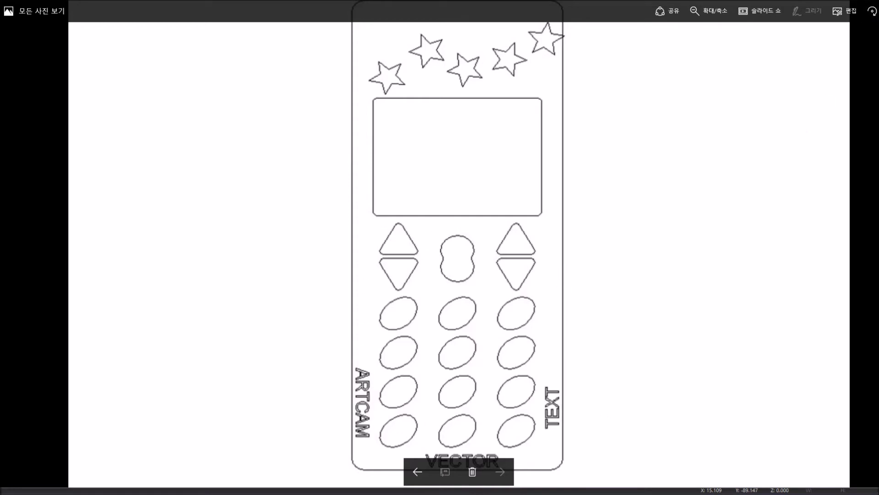
left_click(830, 3)
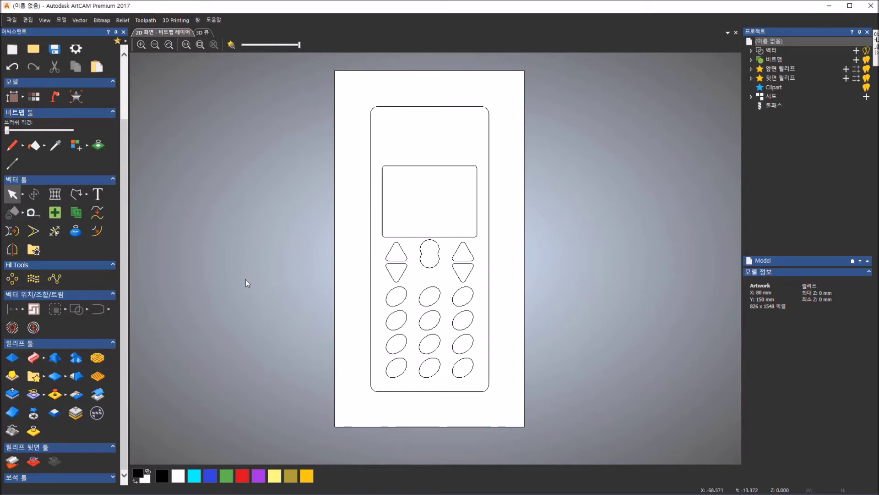
left_click(99, 198)
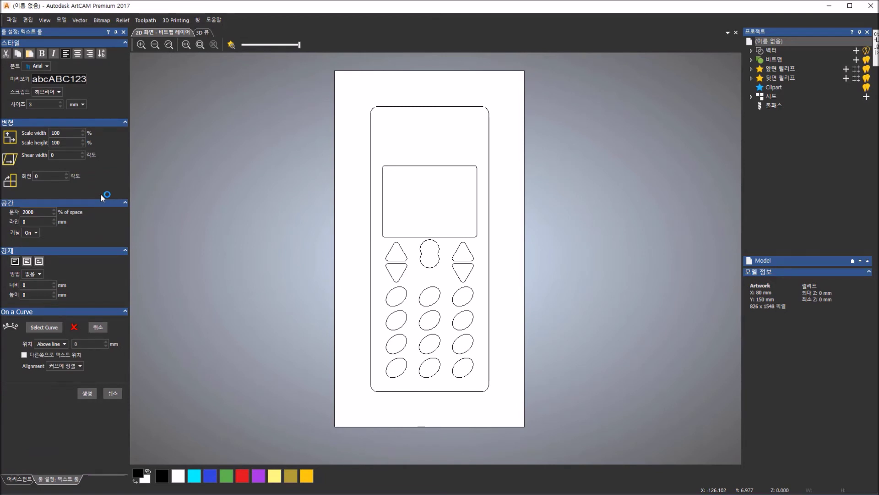
left_click(48, 66)
left_click(49, 65)
left_click(93, 106)
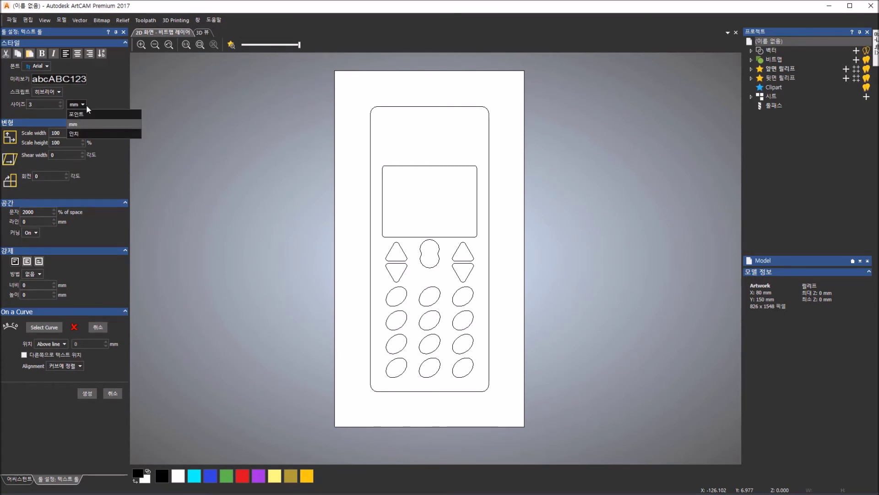
left_click(86, 105)
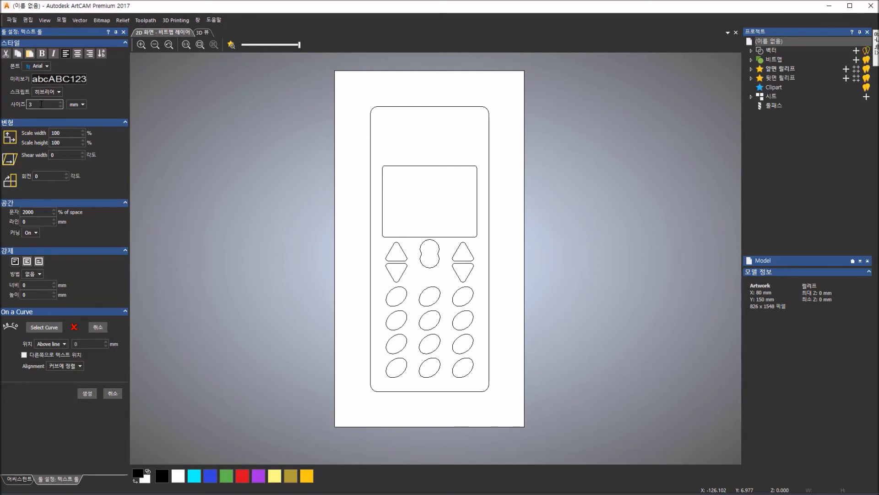
key("Tab")
left_click(378, 410)
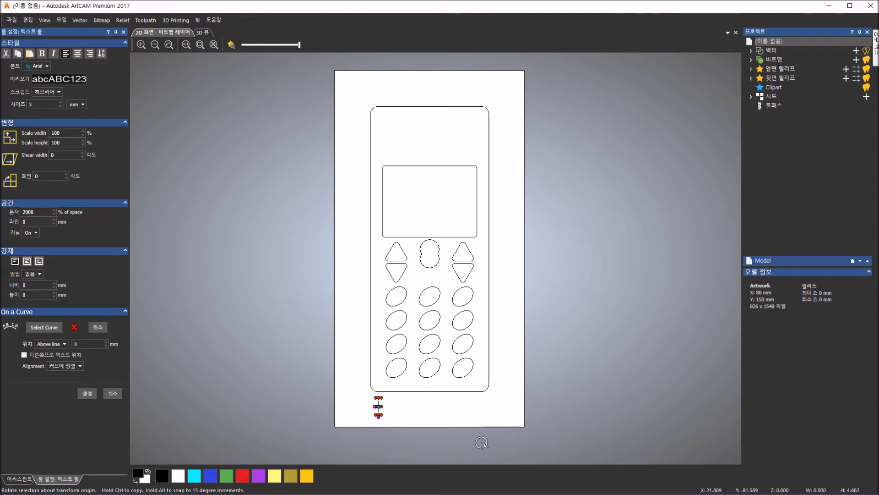
key("Return")
type("AR")
Set the character spacing of the whole text below the phone outline to 0% of space
left_click(37, 211)
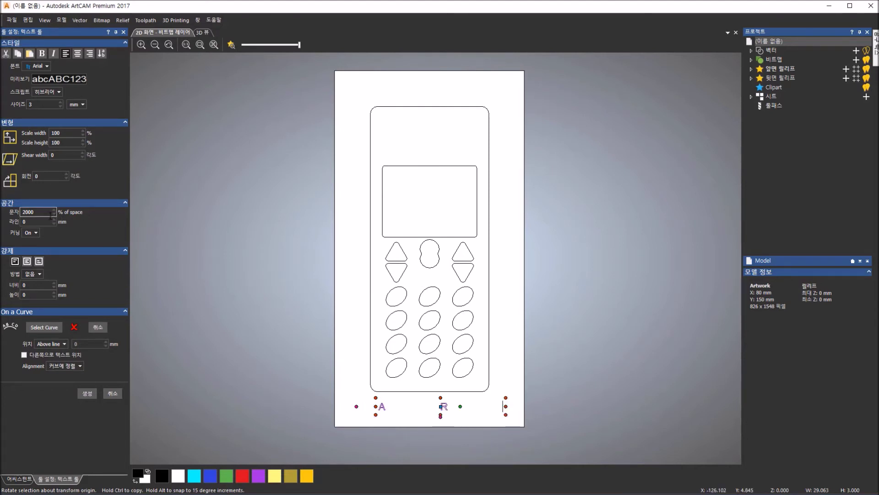
key("ctrl+a")
type("0")
key("Tab")
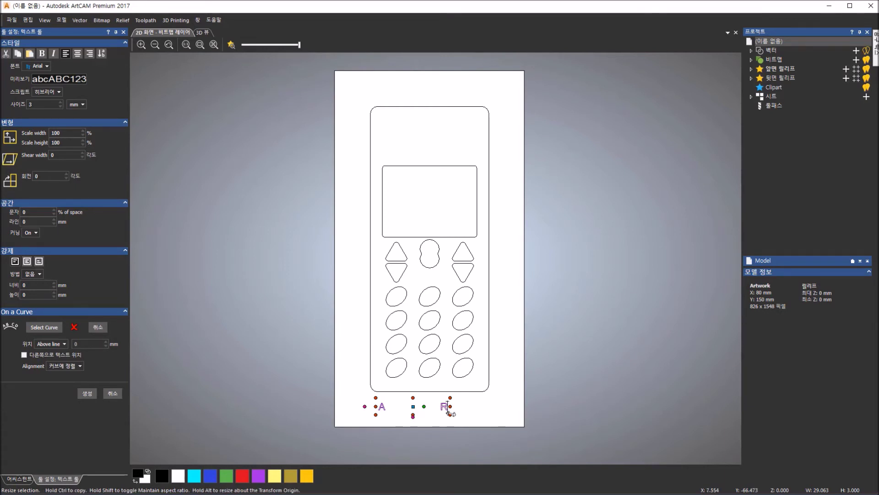
left_click_drag(450, 407, 378, 406)
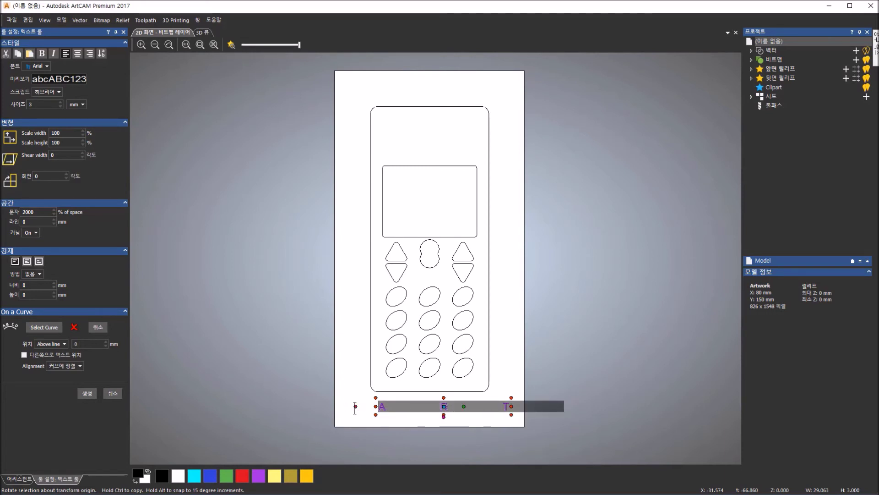
double_click(45, 211)
type("0")
key("Return")
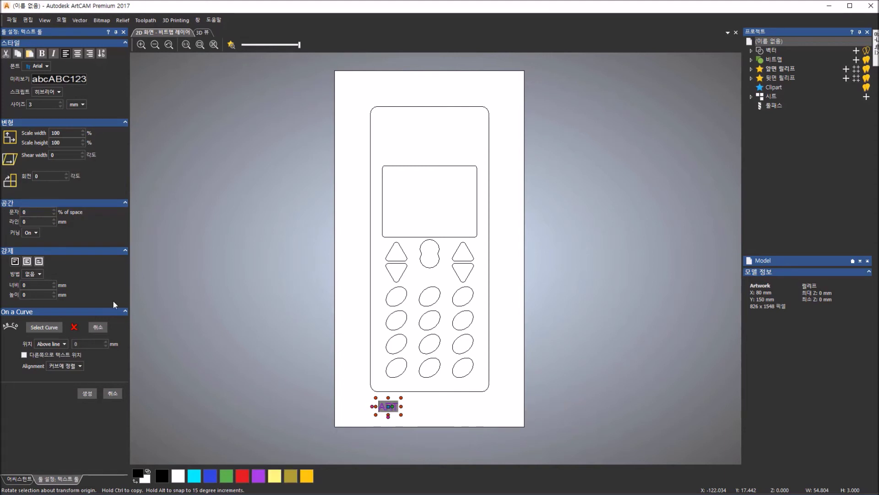
Complete the text below the phone outline so that it reads "ARTCAM VECTOR TEXT"
left_click(399, 403)
type("CAM")
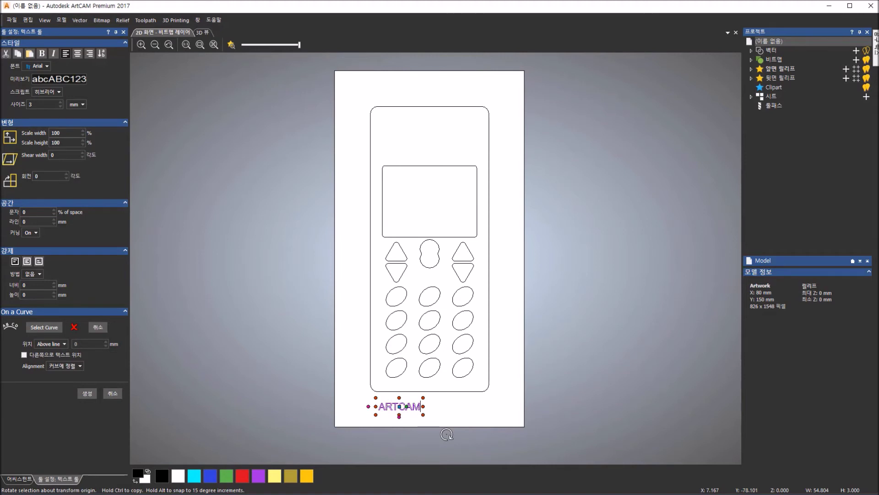
type(" VECTOR")
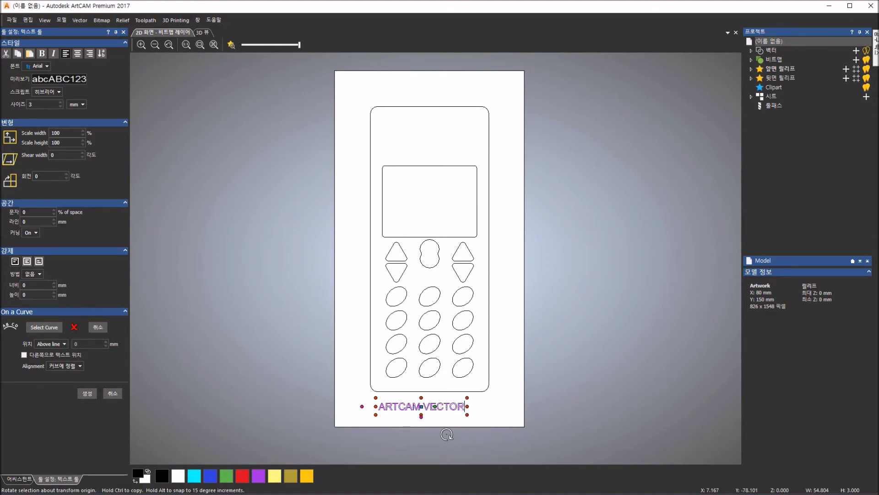
type(" TEXT")
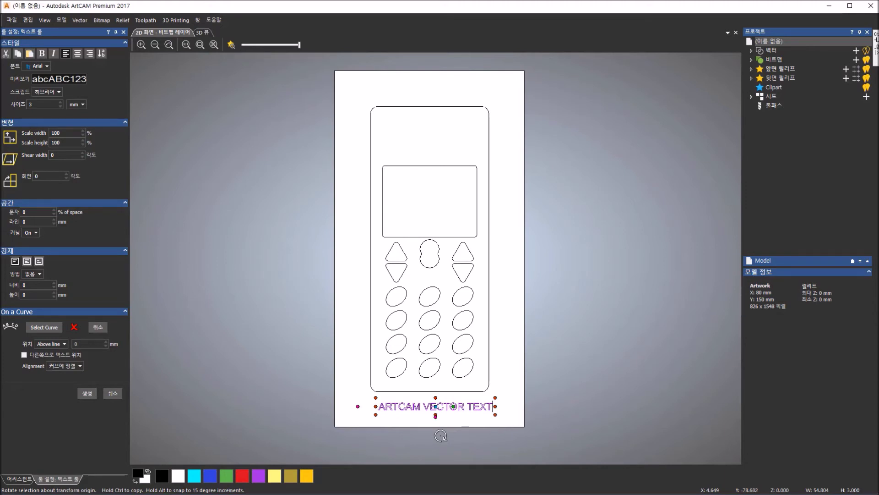
Place the text on the phone outline as its curve and shift its start point slightly along the lower corner
left_click(417, 408)
left_click(372, 390, "shift")
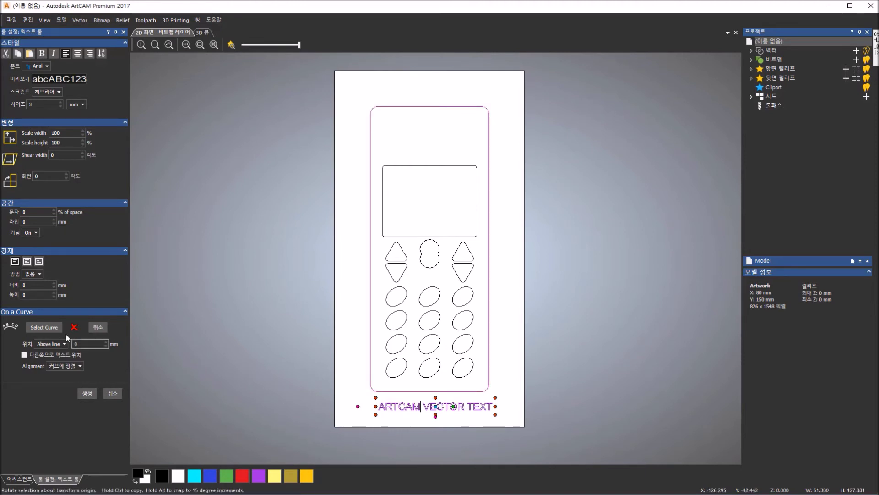
left_click(34, 328)
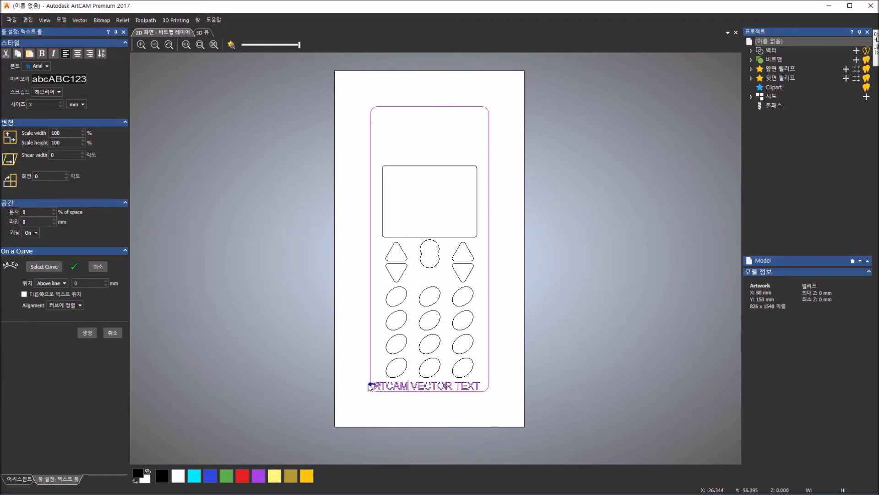
mouse_move(369, 385)
left_mouse_down()
mouse_move(365, 370)
mouse_move(369, 388)
left_mouse_up()
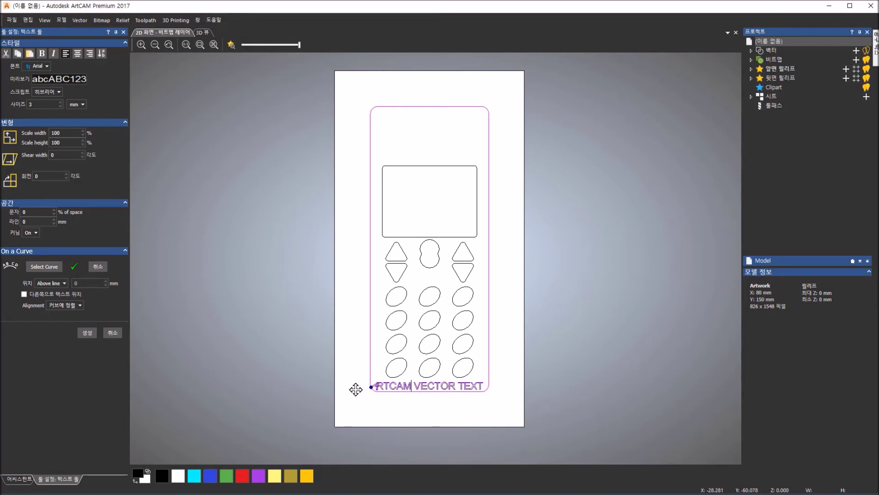
Try the text on Base line, Centre on ascent, Below line, Centre on strikeout and the curve's other side, returning to Above line on the original side
left_click(62, 284)
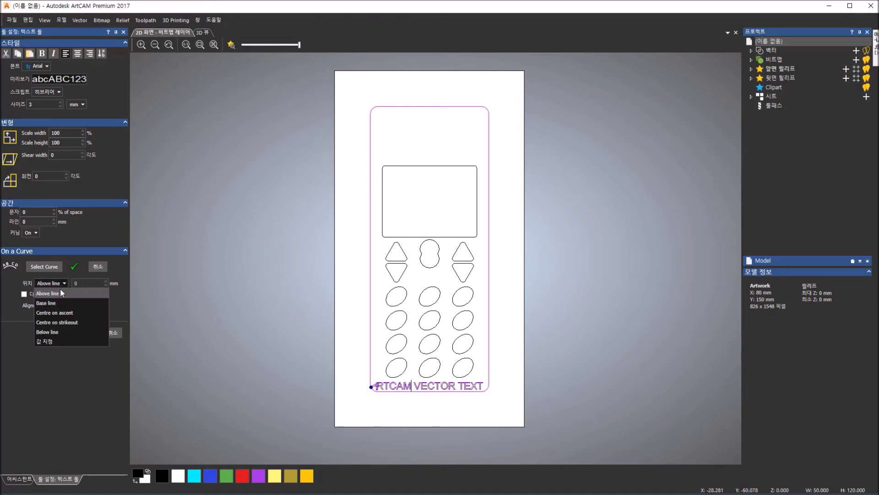
left_click(60, 303)
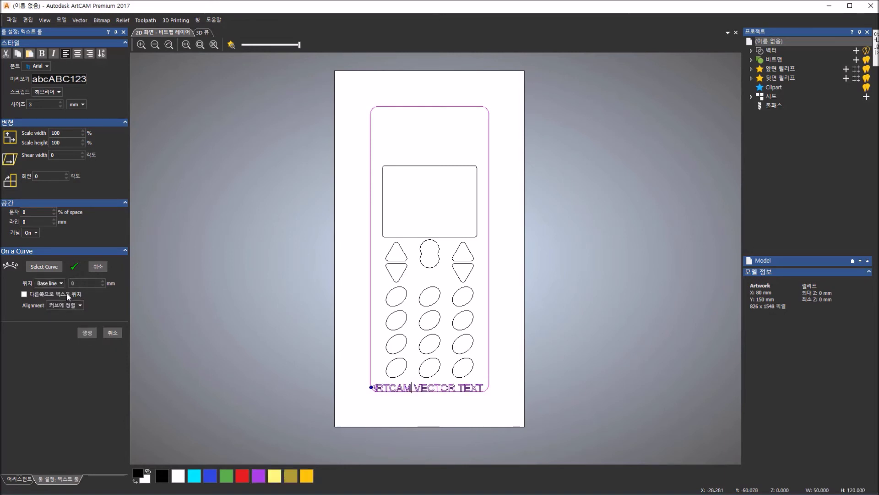
left_click(62, 284)
left_click(59, 311)
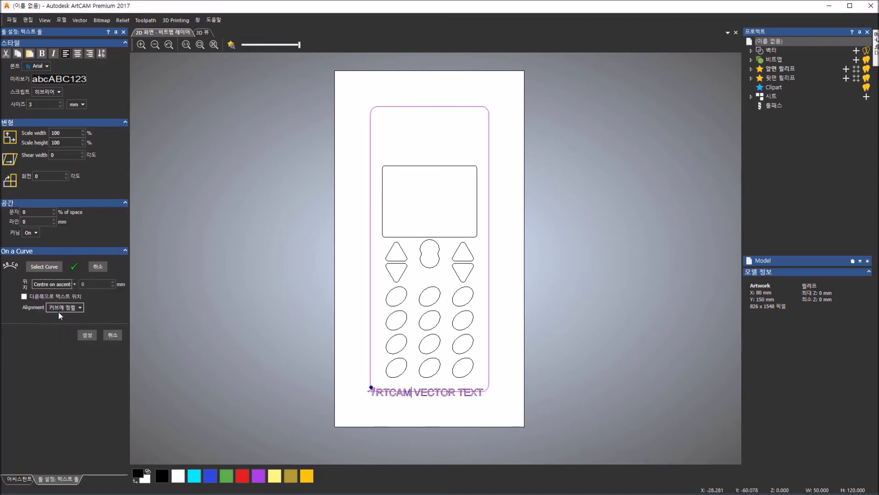
left_click(70, 285)
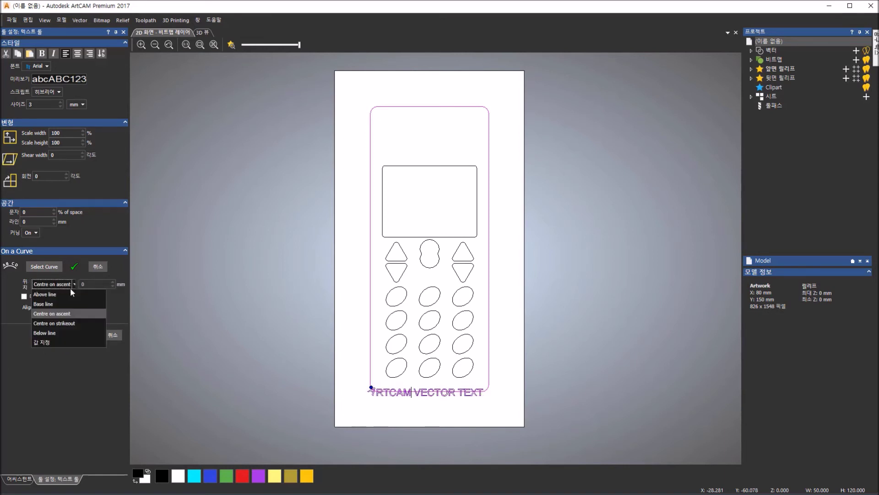
left_click(65, 330)
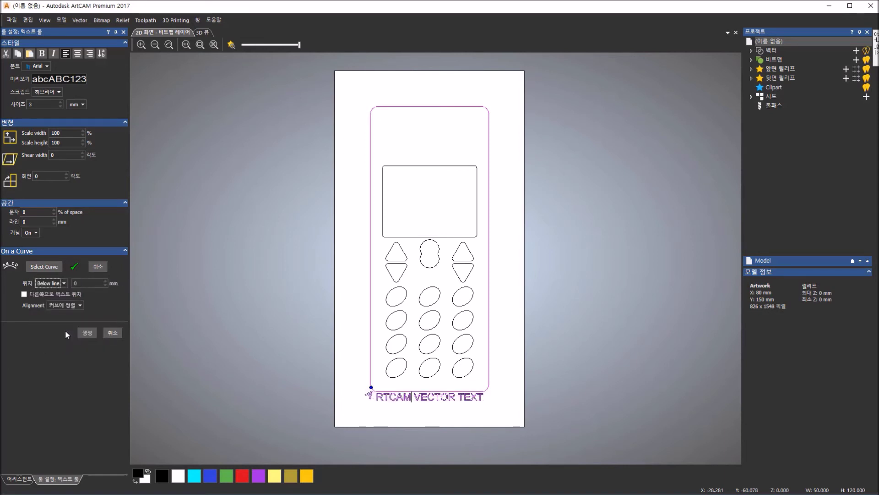
left_click(64, 283)
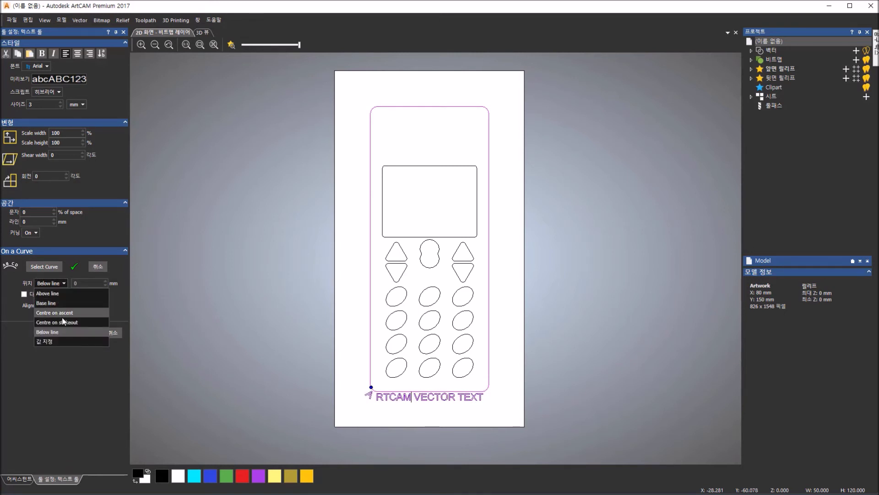
left_click(61, 323)
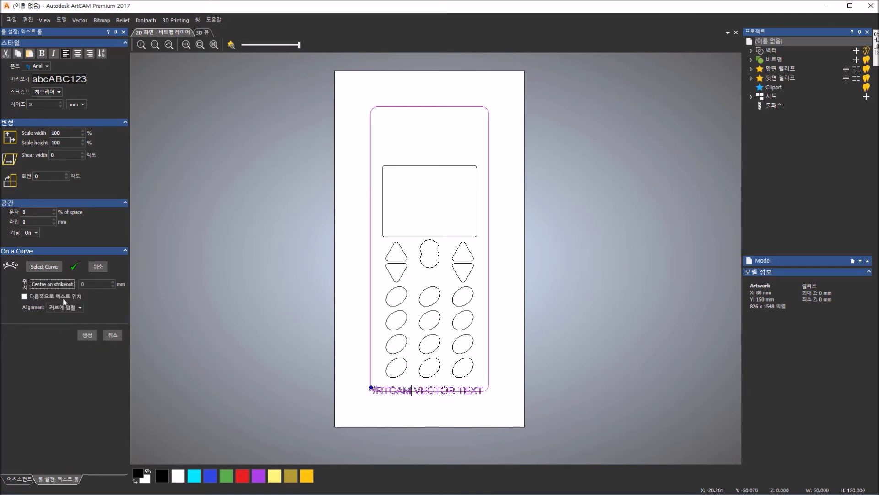
left_click(64, 284)
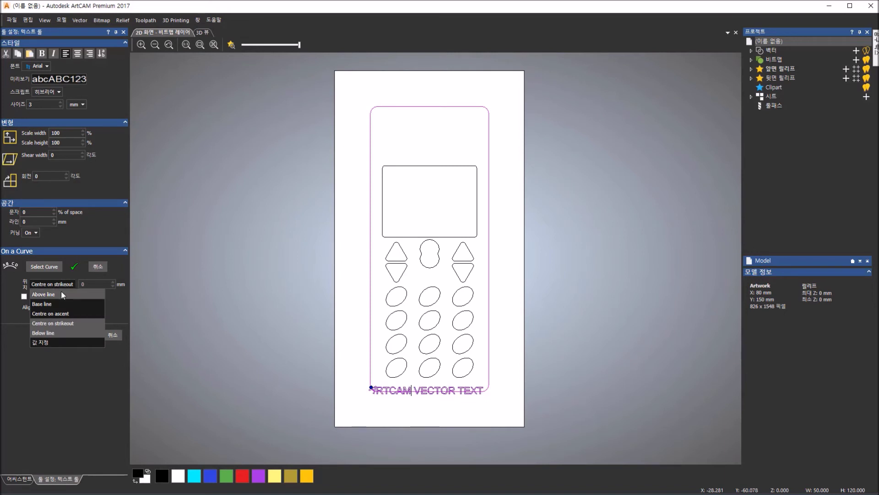
left_click(61, 291)
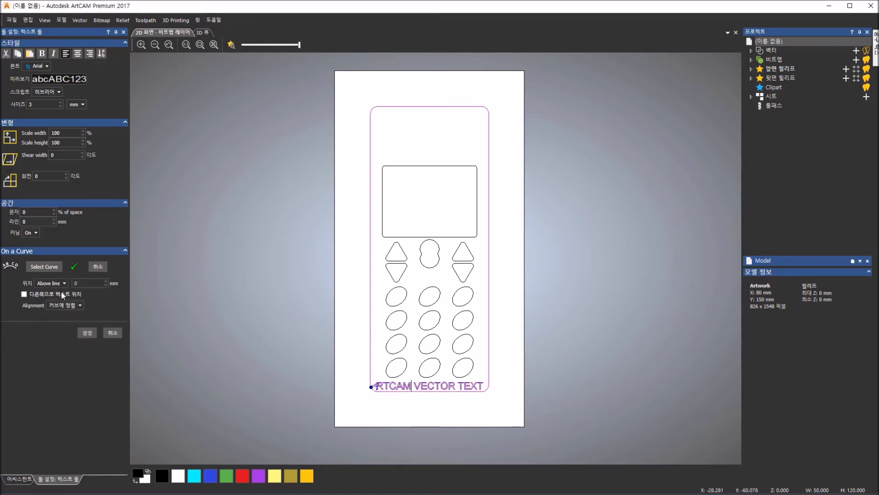
left_click(60, 294)
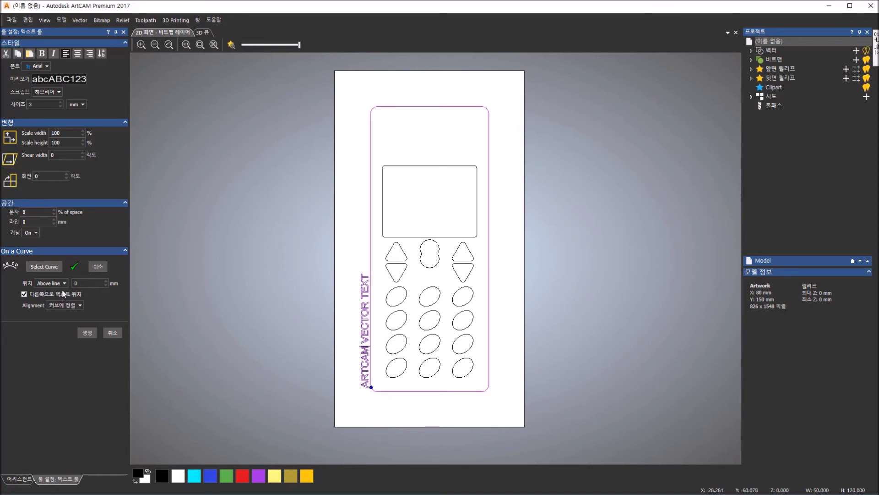
left_click(61, 296)
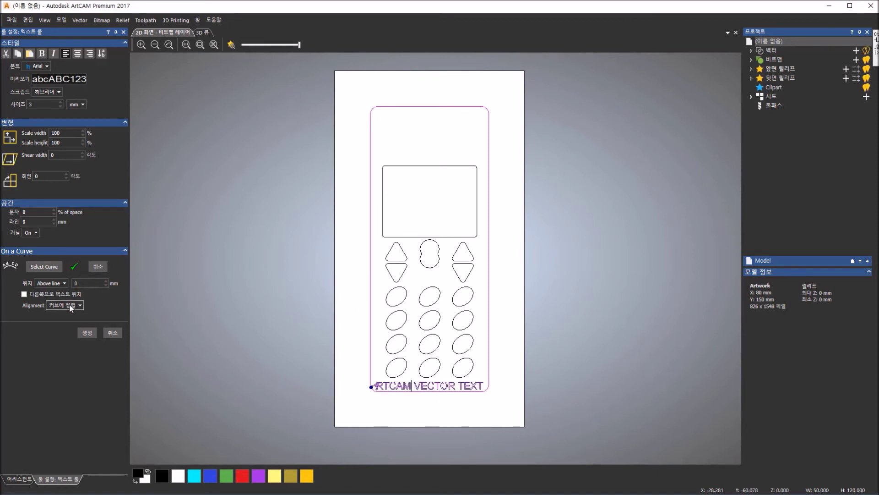
Try vertical alignment (수직) while moving the text's start point up the outline's left edge, and return the alignment to 커브에 정렬
left_click(80, 305)
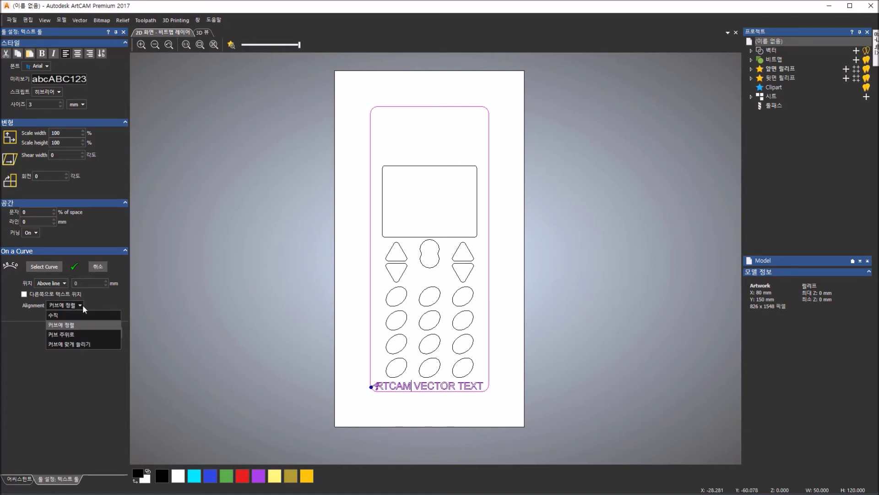
left_click(83, 314)
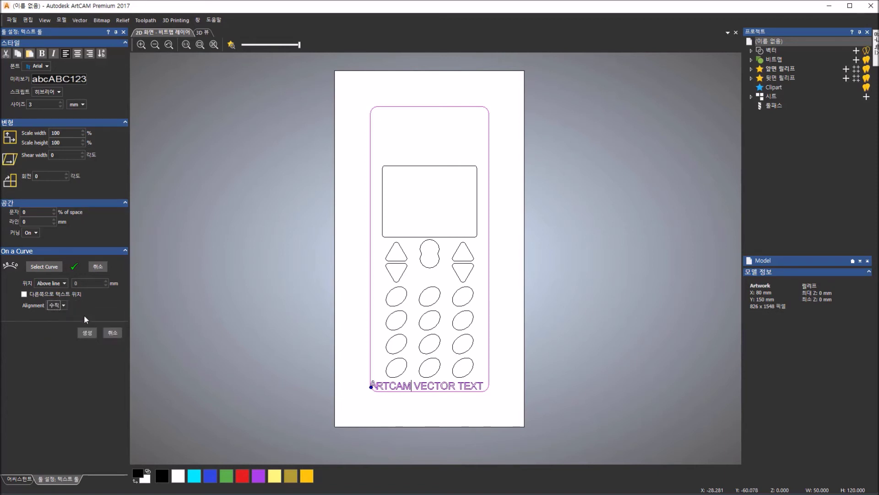
left_click_drag(369, 387, 359, 359)
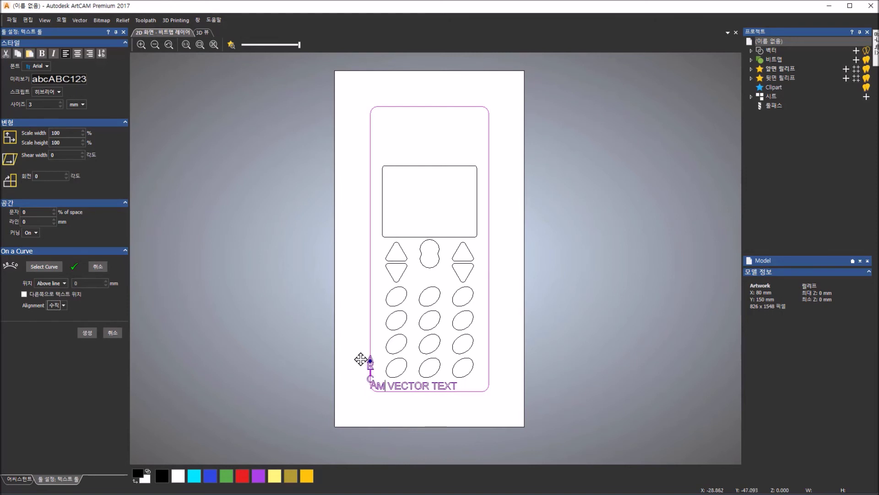
left_click(57, 305)
left_click(62, 325)
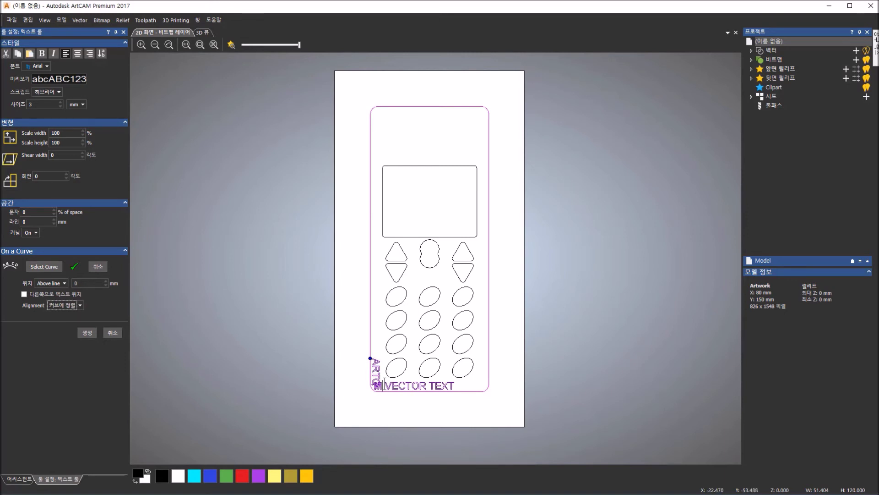
Compare the 커브 주위로 and 커브에 맞게 늘리기 alignments for the text at the outline's corner, and restore 커브에 정렬
scroll(387, 401, "up", 3)
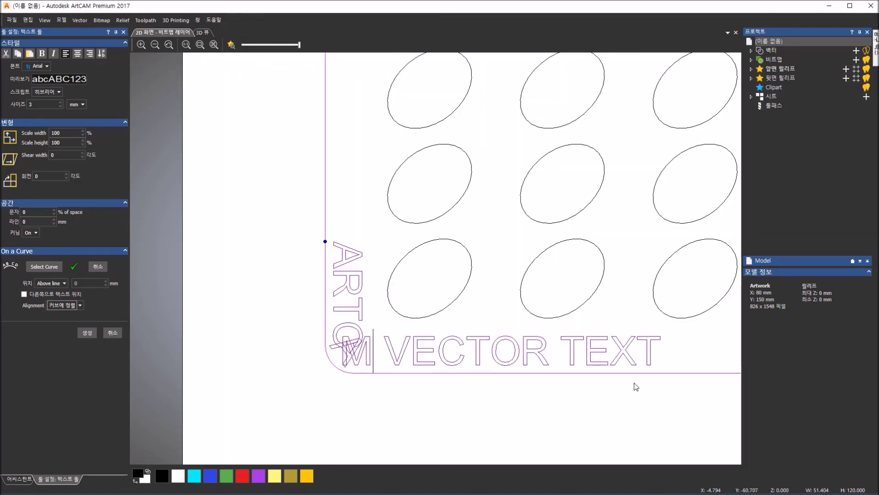
left_click(79, 304)
left_click(75, 334)
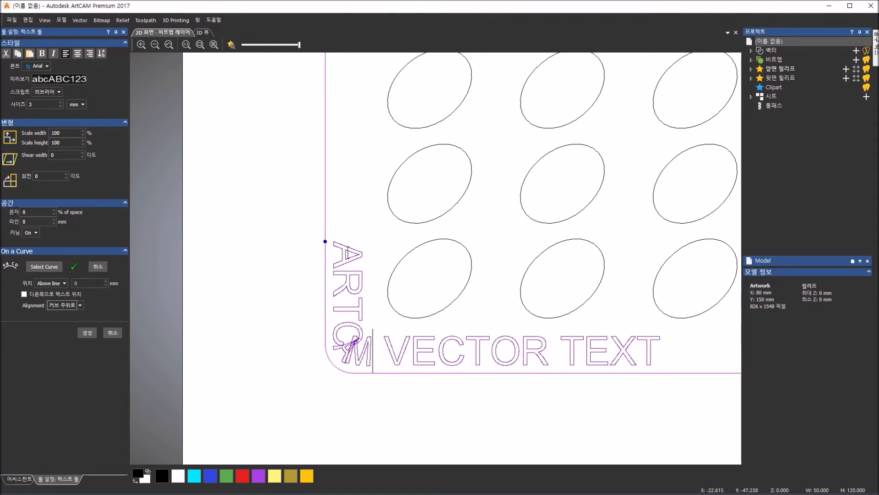
left_click(80, 305)
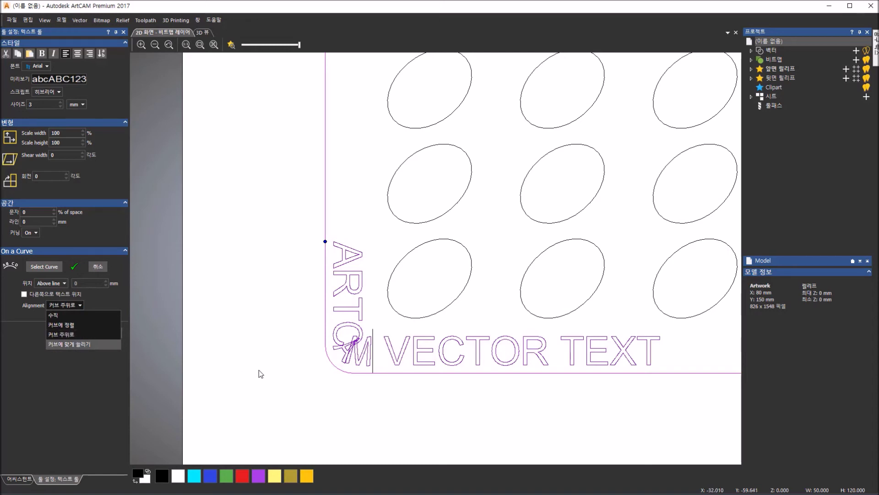
left_click(87, 343)
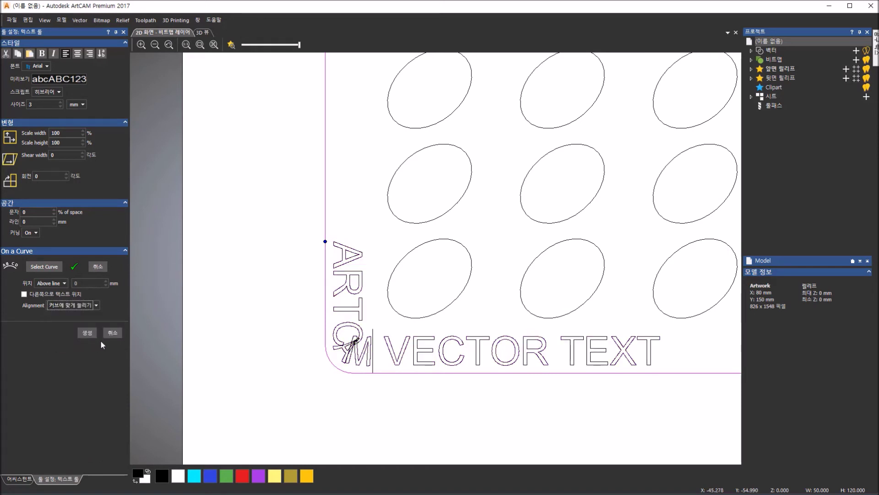
scroll(271, 342, "up", 2)
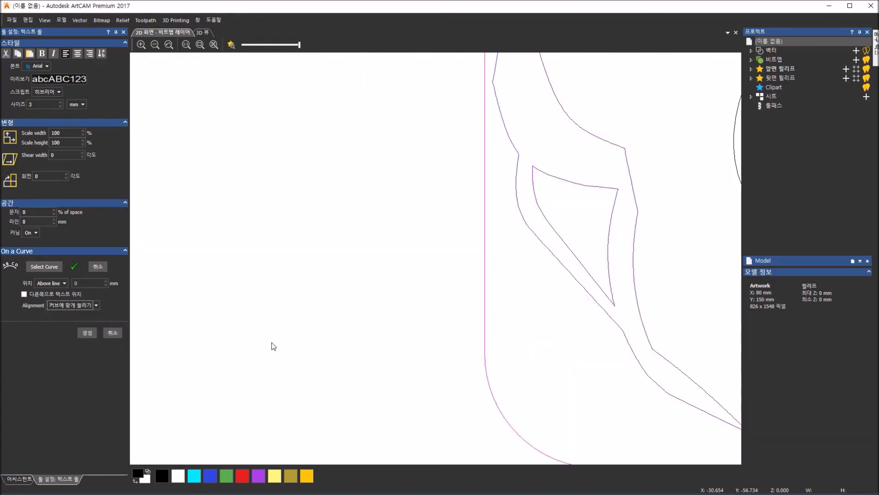
scroll(272, 342, "down", 3)
scroll(271, 342, "down", 2)
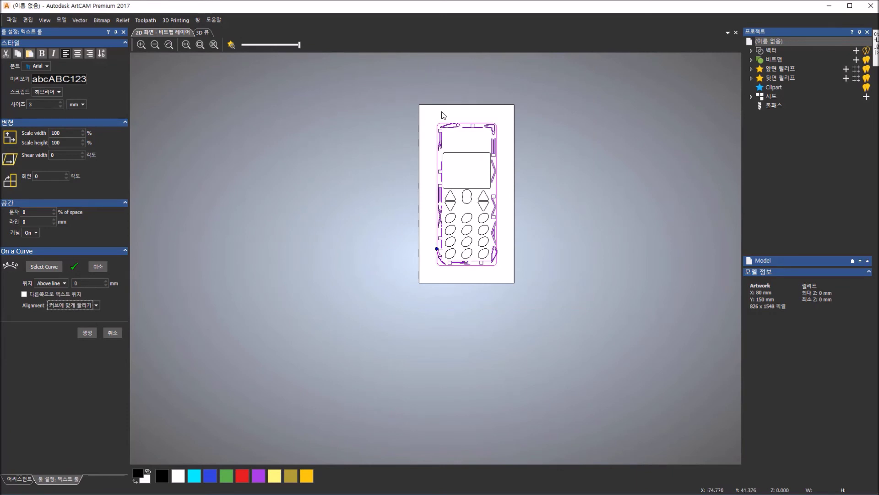
left_click(59, 303)
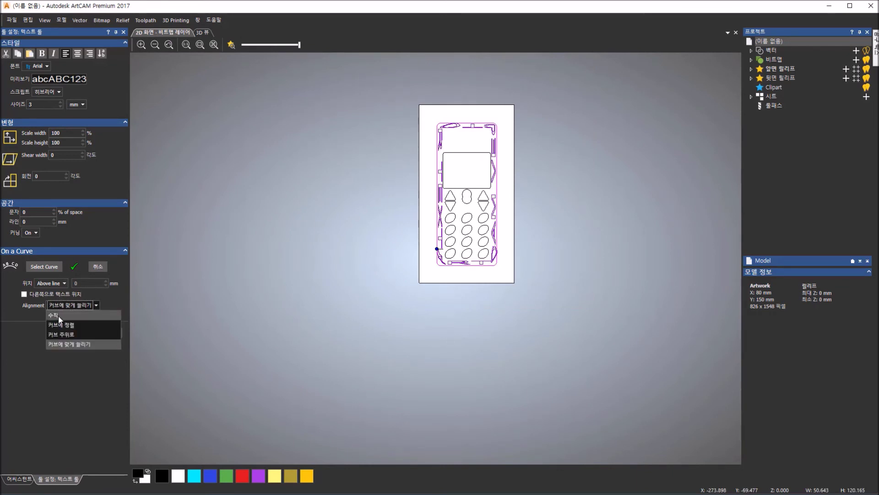
left_click(60, 324)
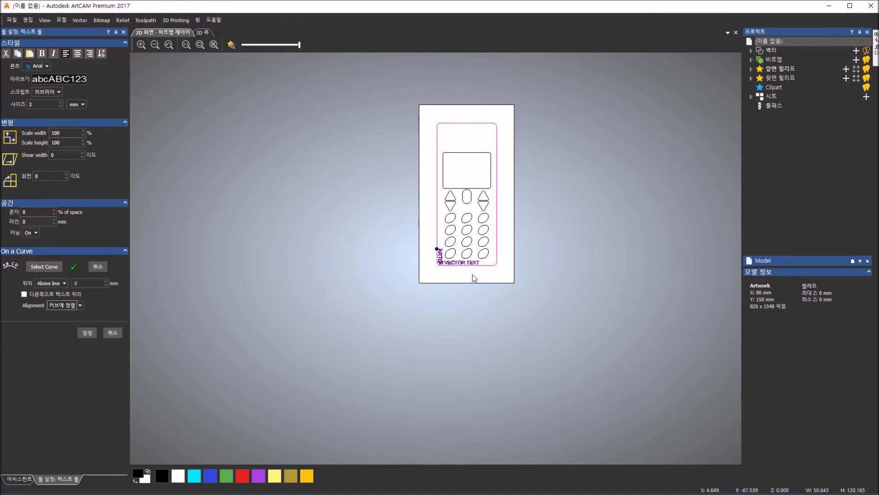
Set the character spacing of the space after "ARTCAM" and the following "V" to 2000% of space
scroll(474, 278, "down", 2)
scroll(446, 265, "up", 5)
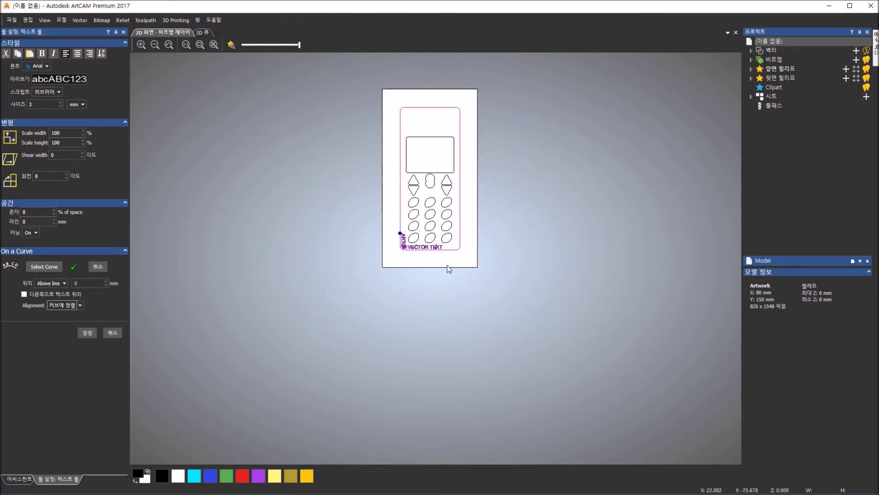
left_click(308, 195)
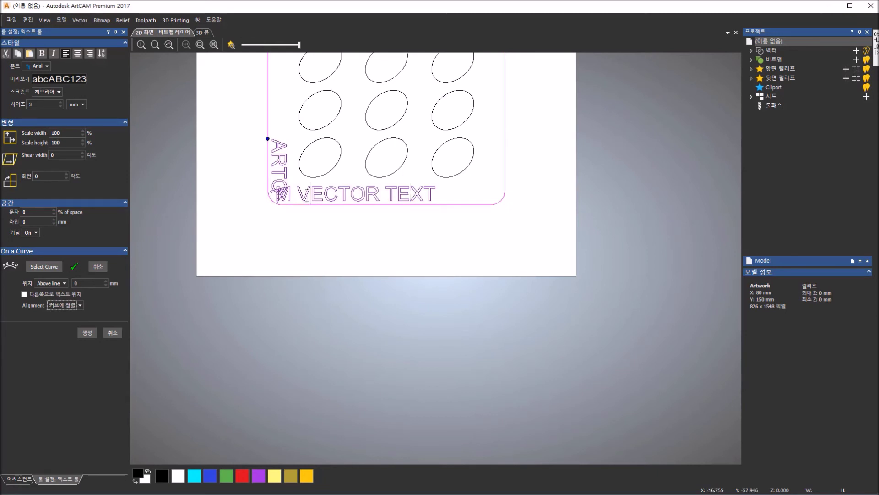
left_click(294, 196, "shift")
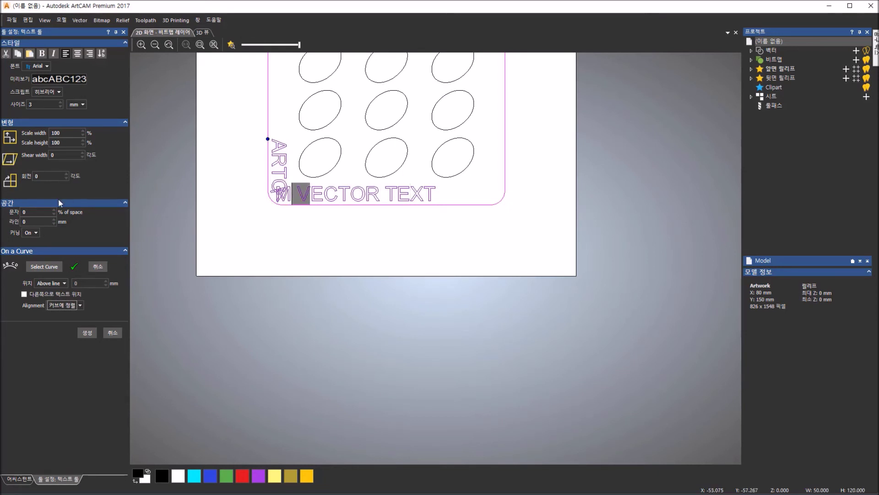
double_click(40, 211)
type("22")
key("BackSpace")
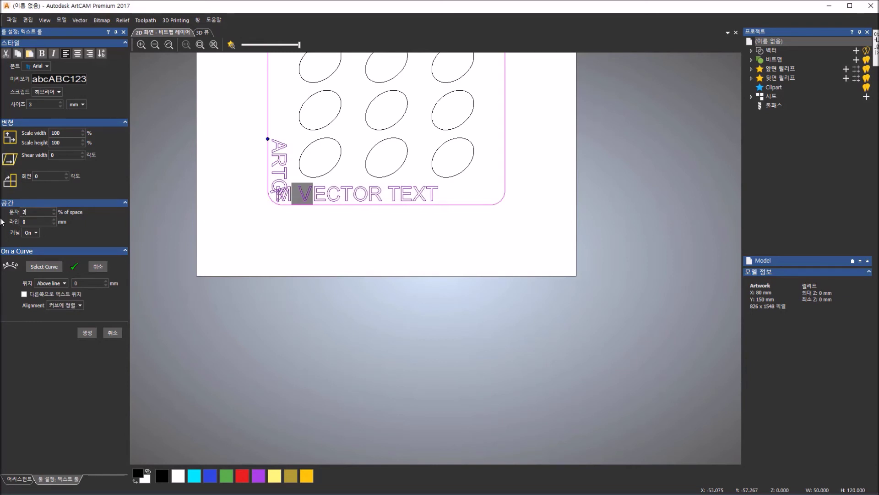
type("000")
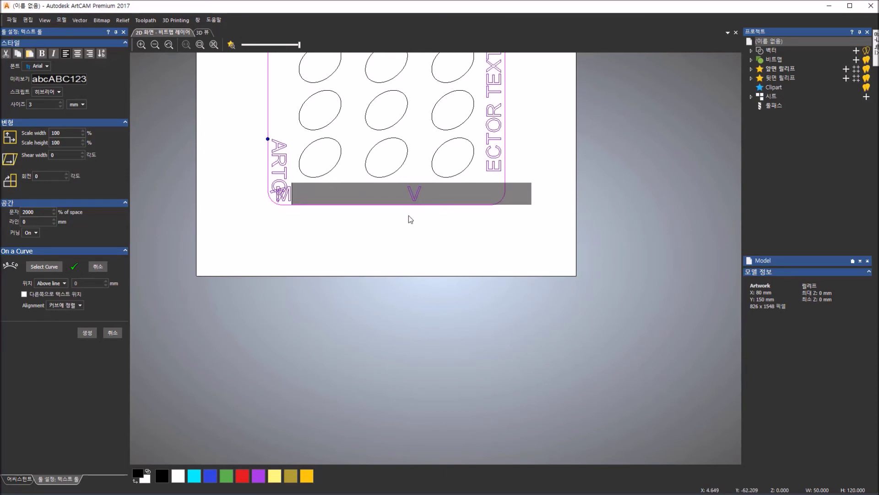
Set the character spacing of the letters "VE" to 0% of space and move the text's start point higher on the outline's left edge
left_click(408, 219)
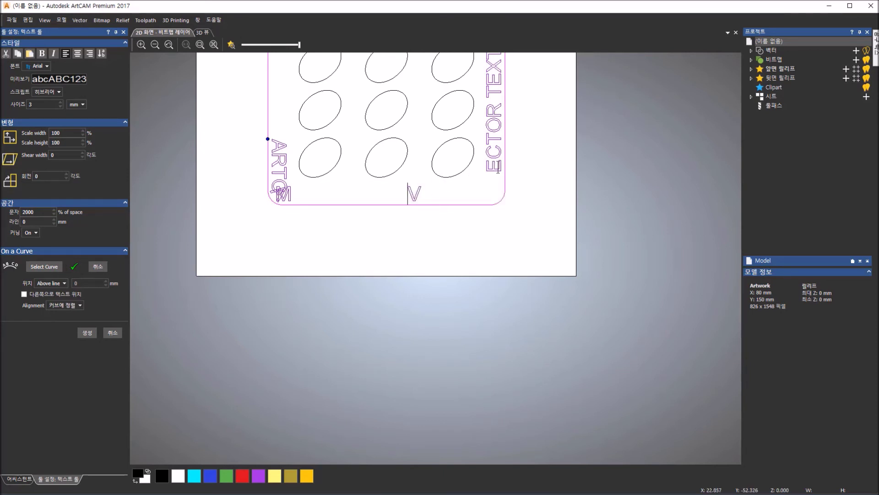
left_click_drag(503, 163, 415, 192)
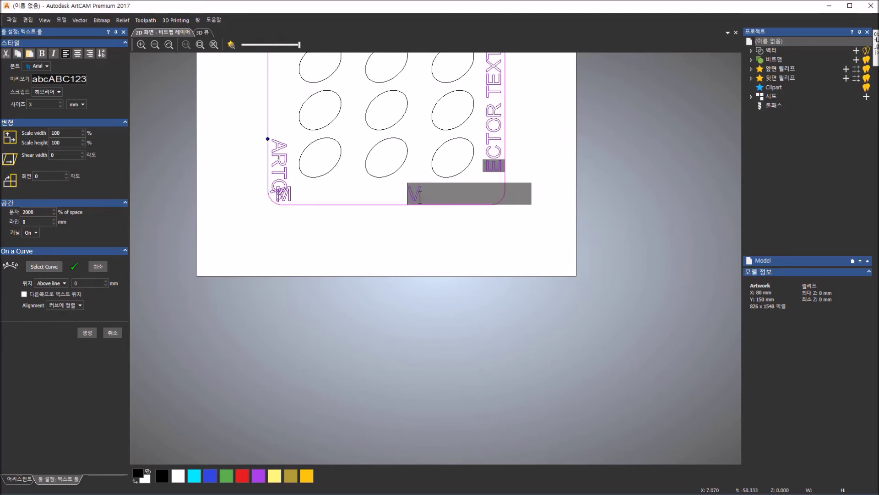
double_click(36, 212)
type("0")
key("Return")
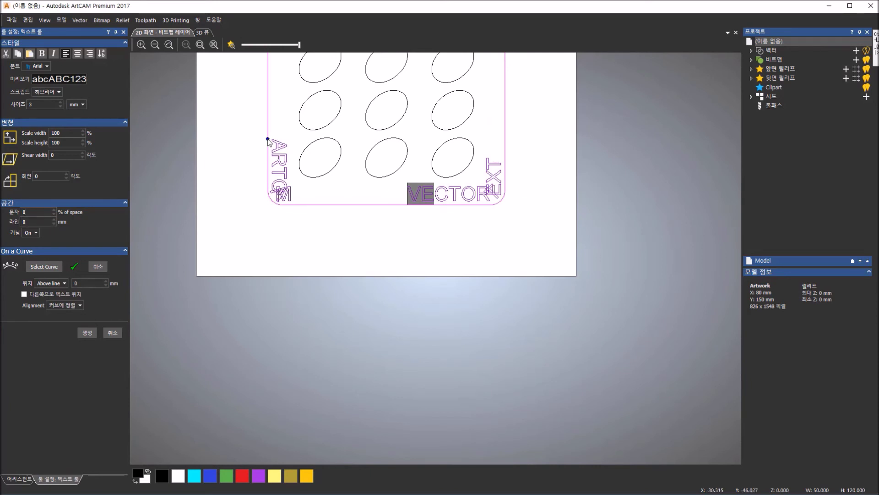
left_click_drag(267, 138, 269, 60)
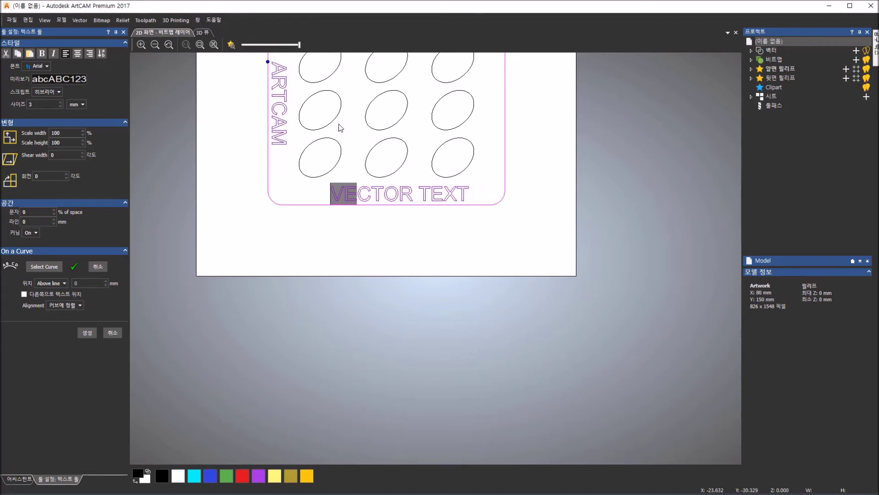
Set the space between "VECTOR" and "TEXT" to 2000% of space and shift the text's start point slightly down the outline's left edge
left_click(420, 196)
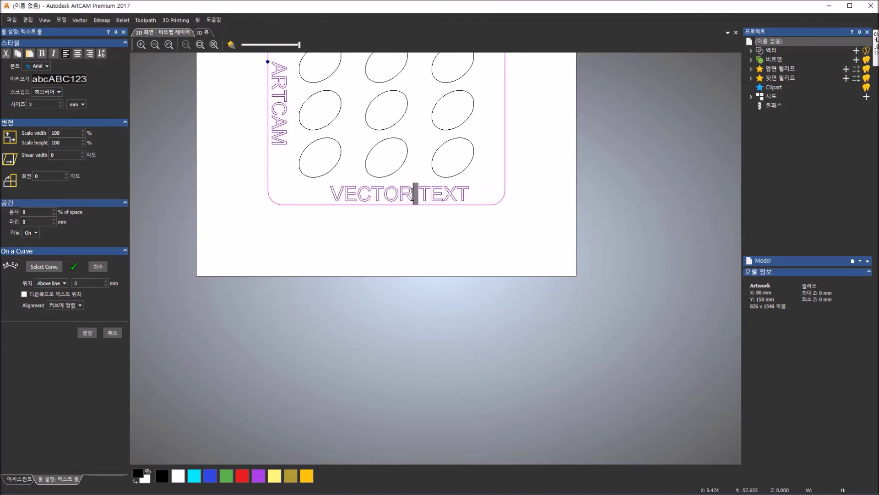
double_click(37, 212)
type("2000")
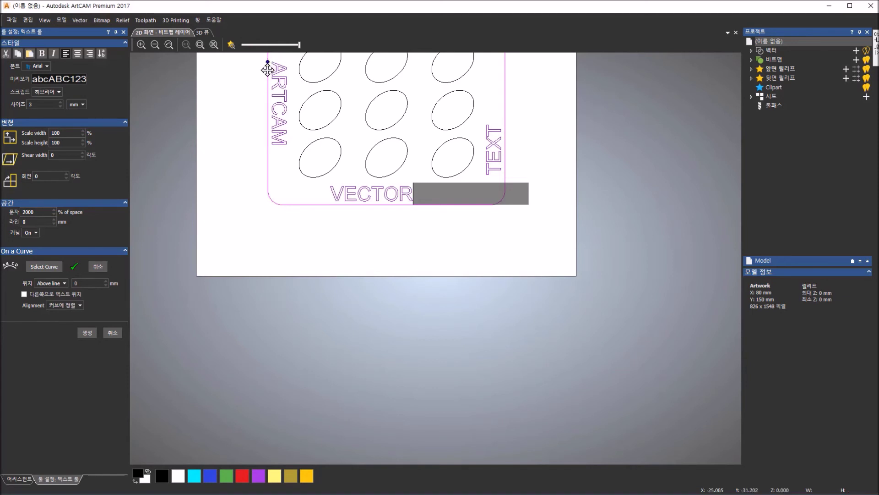
left_click_drag(267, 65, 268, 70)
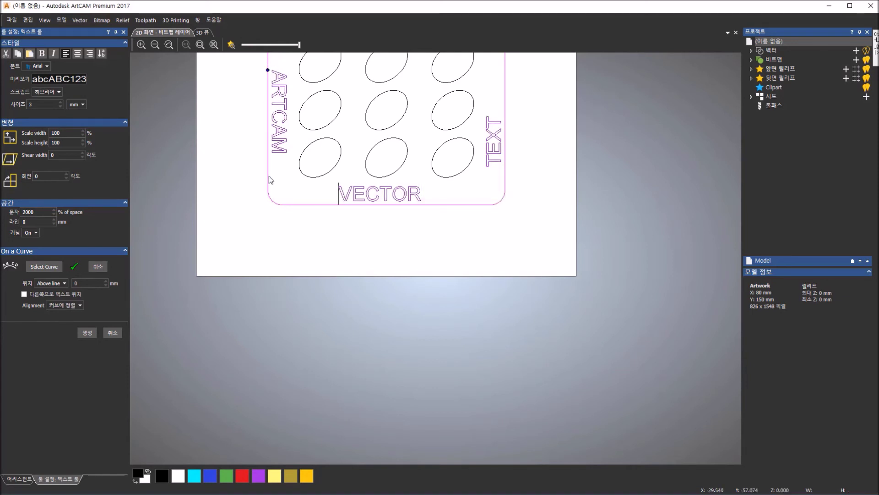
Shift the text's start point further down the outline's left edge and discard the text without creating it
scroll(294, 150, "up", 1)
scroll(294, 150, "down", 1)
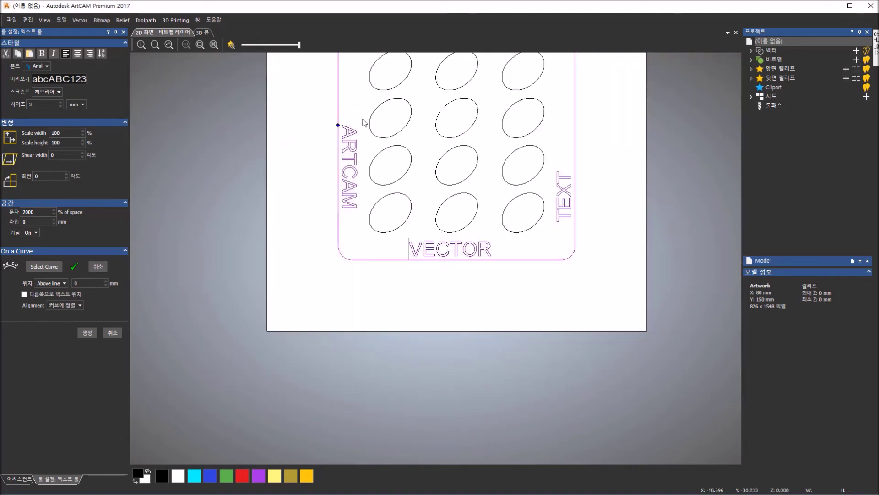
mouse_move(339, 125)
left_mouse_down()
mouse_move(334, 165)
mouse_move(336, 136)
left_mouse_up()
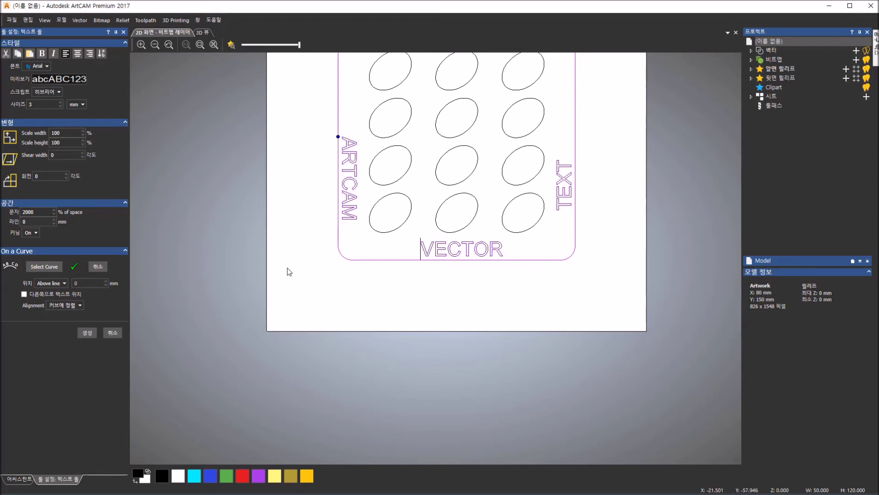
left_click(112, 334)
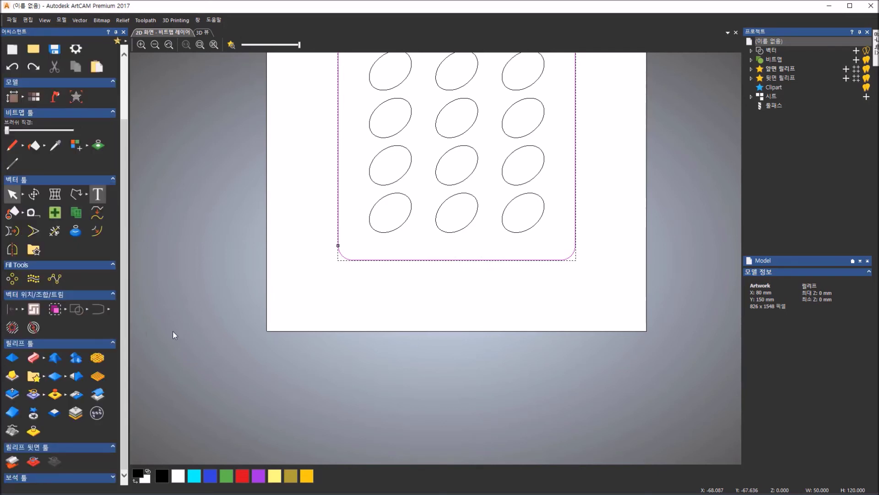
left_click(305, 321)
Write "ARTCAM VECTOR TEXT" below the phone outline with 0% of space character spacing and place it on the outline curve
scroll(408, 262, "up", 3)
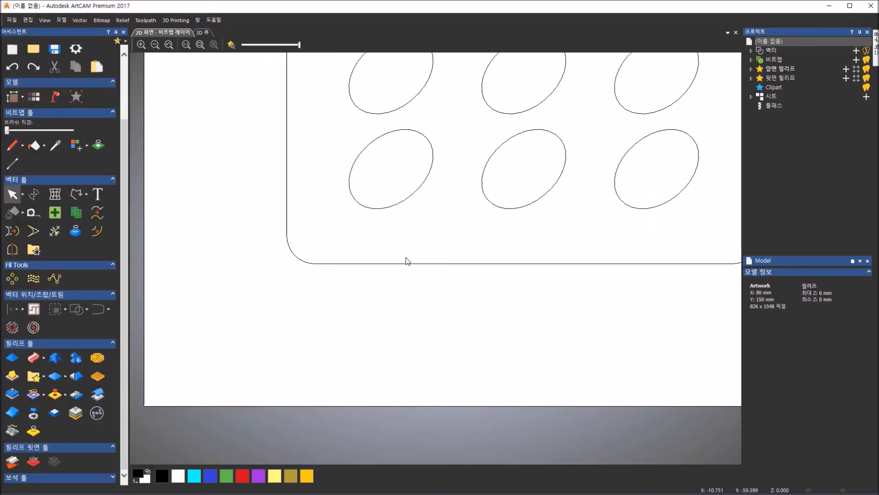
scroll(408, 261, "down", 8)
scroll(407, 261, "up", 2)
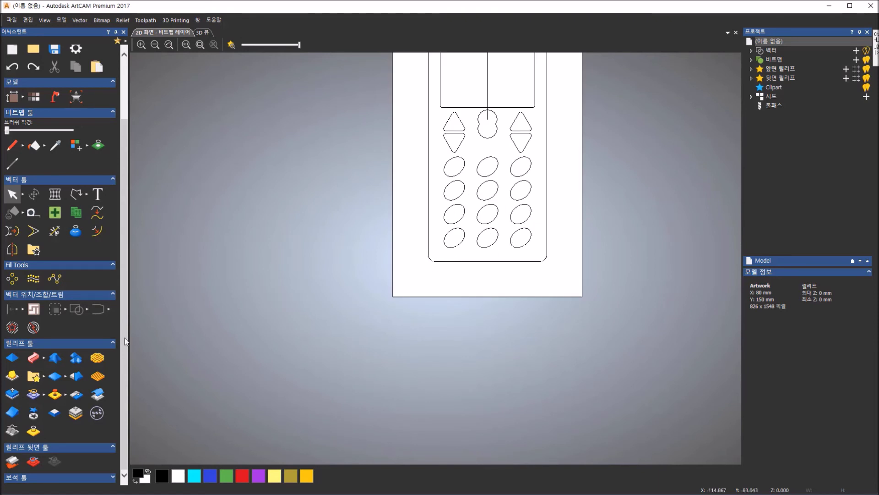
left_click(98, 196)
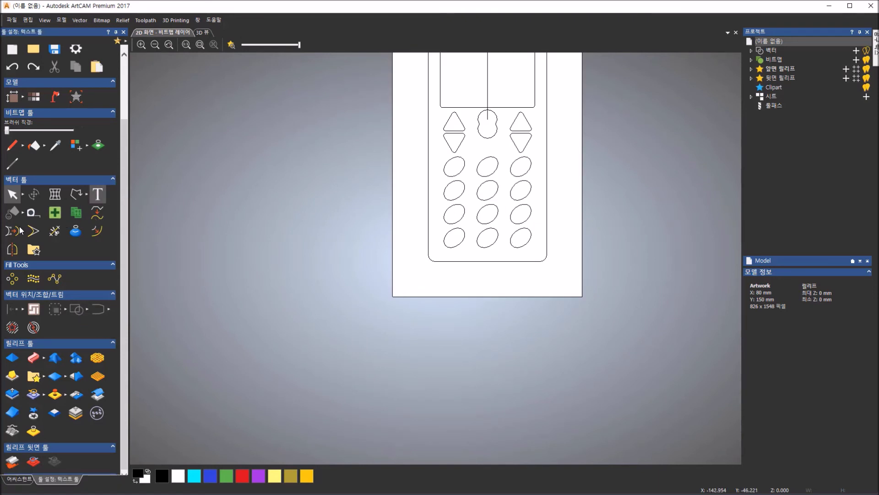
double_click(39, 212)
type("0")
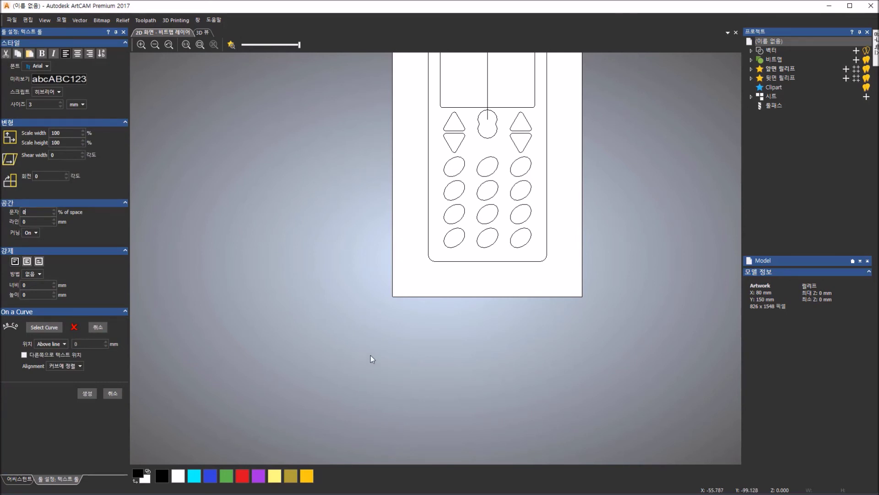
left_click(408, 282)
type("ARTCAM VECTOR TEXT")
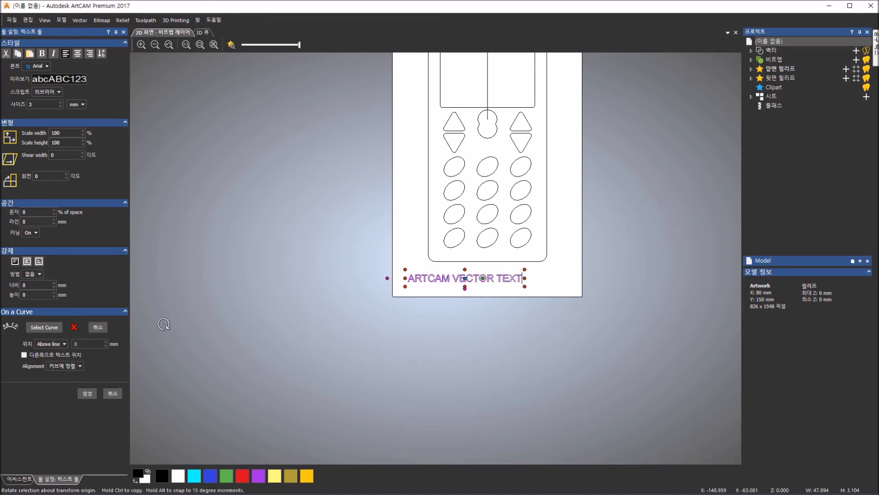
left_click(464, 262, "shift")
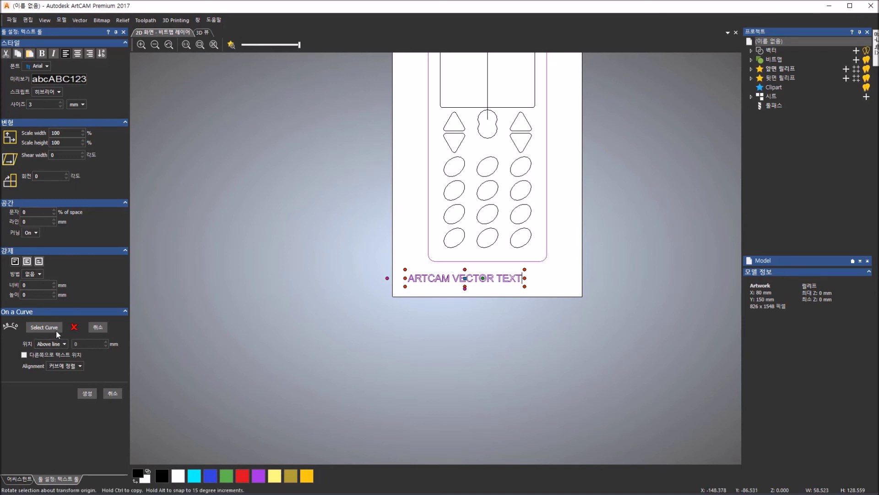
left_click(44, 327)
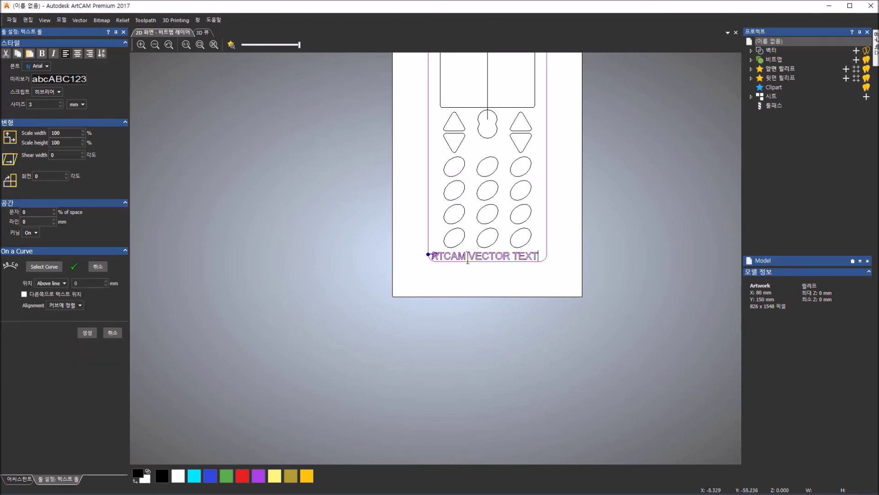
Set the character spacing of the spaces after "ARTCAM" and after "VECTOR" to 2000% of space
double_click(34, 212)
key("Return")
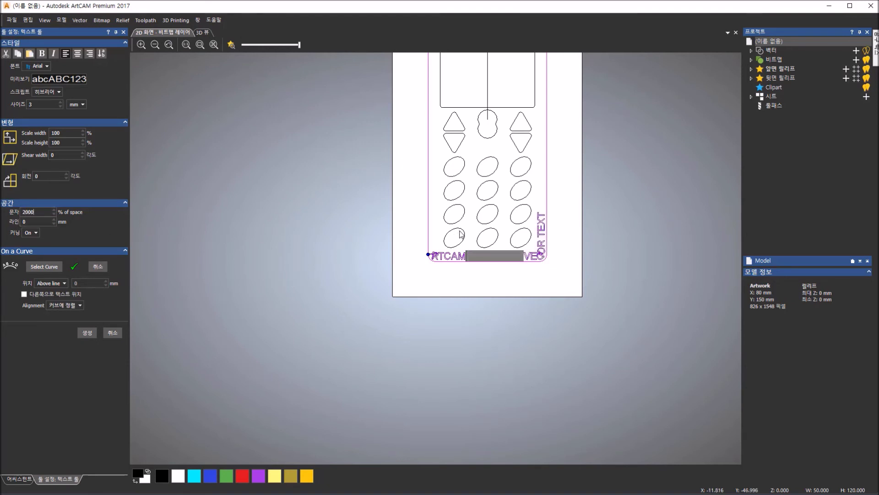
left_click(549, 236)
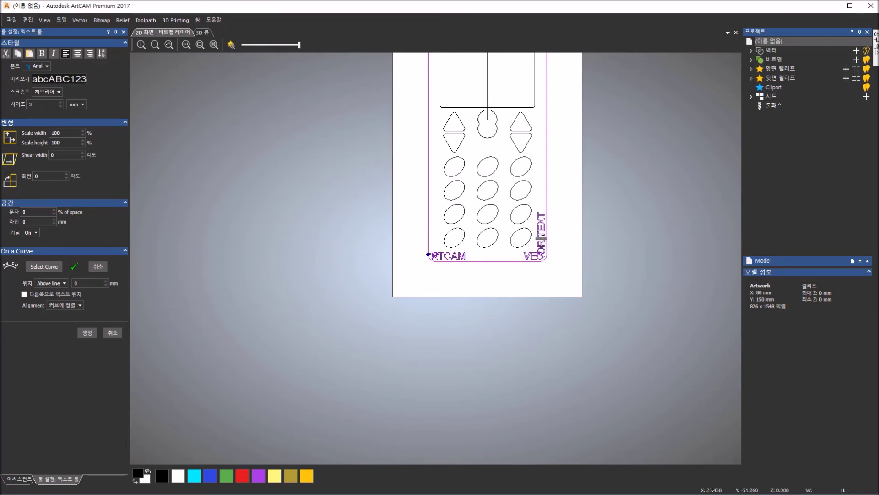
left_click(24, 211)
double_click(24, 211)
key("Return")
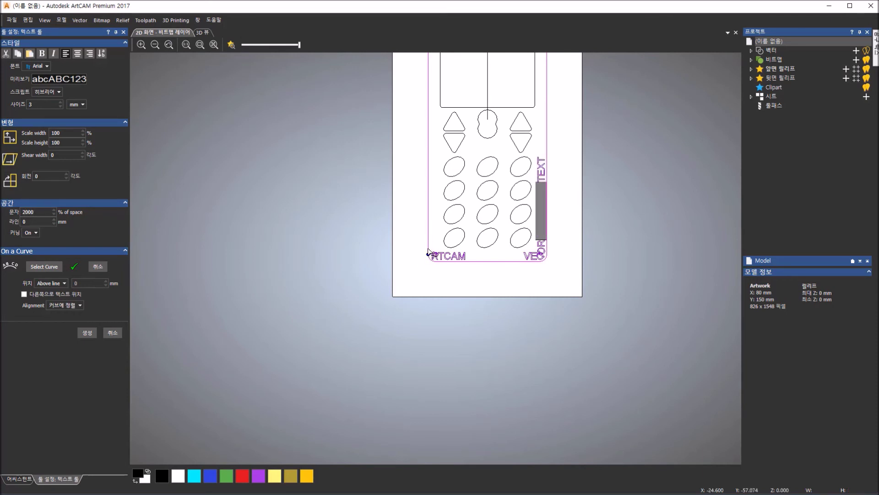
Move the text's start point up the outline's left edge so "VECTOR" sits centred on the bottom edge, and create the text
left_click(428, 179)
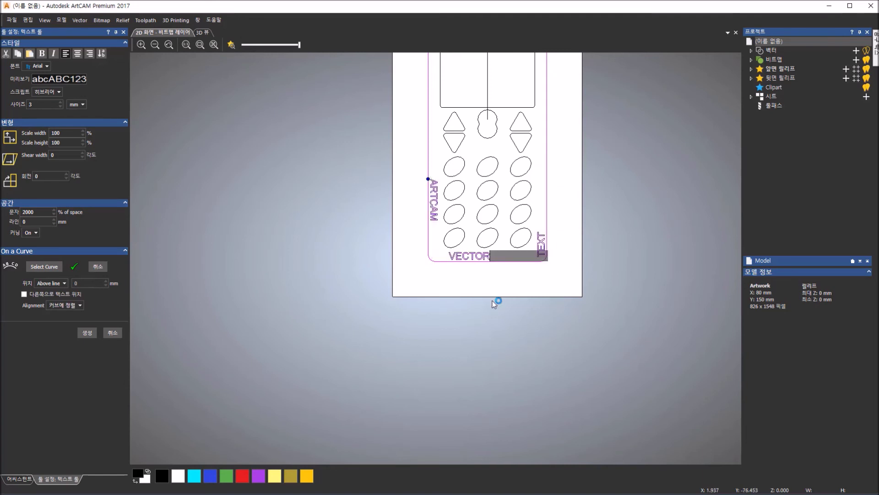
left_click(489, 287)
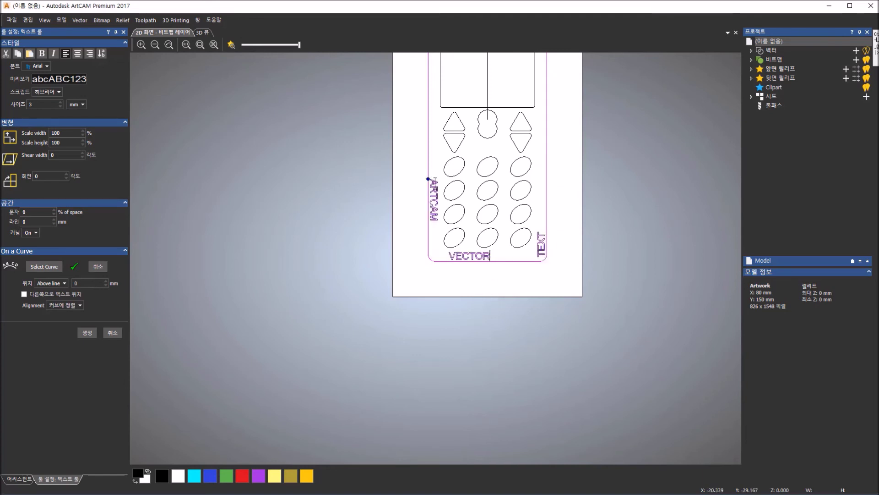
left_click_drag(428, 190, 428, 200)
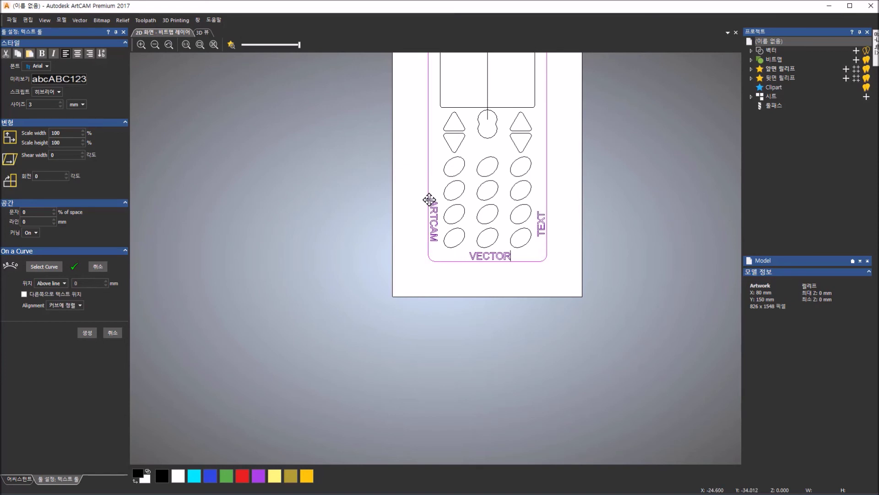
left_click(87, 332)
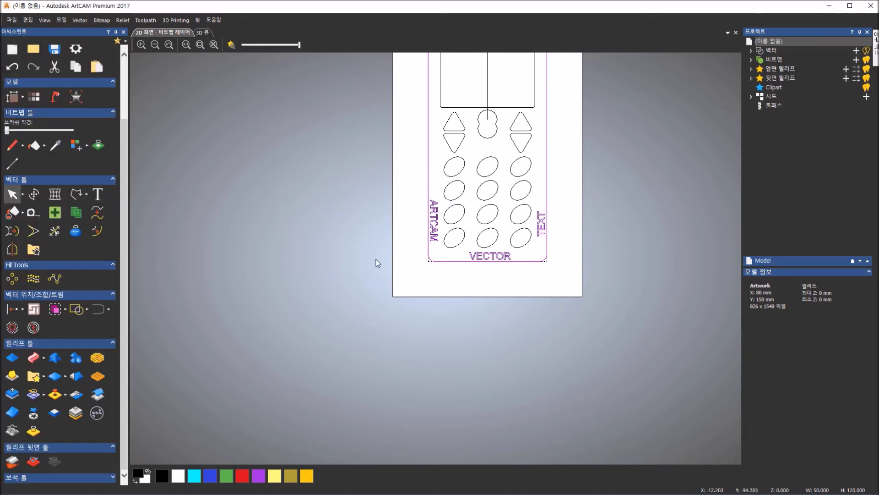
left_click(582, 201)
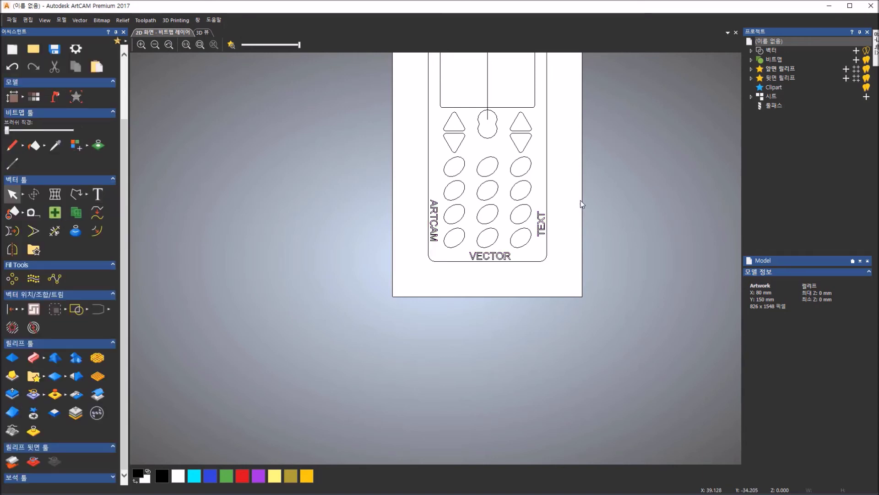
Delete the vertical centre line through the display rectangle and check the reference picture in the photo viewer
scroll(581, 199, "up", 3)
scroll(524, 185, "down", 3)
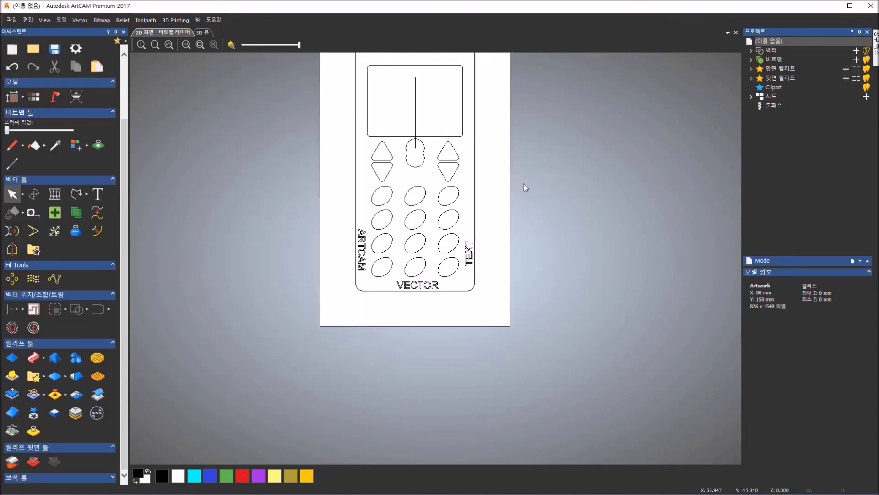
left_click(415, 114)
key("Delete")
key("alt+Tab")
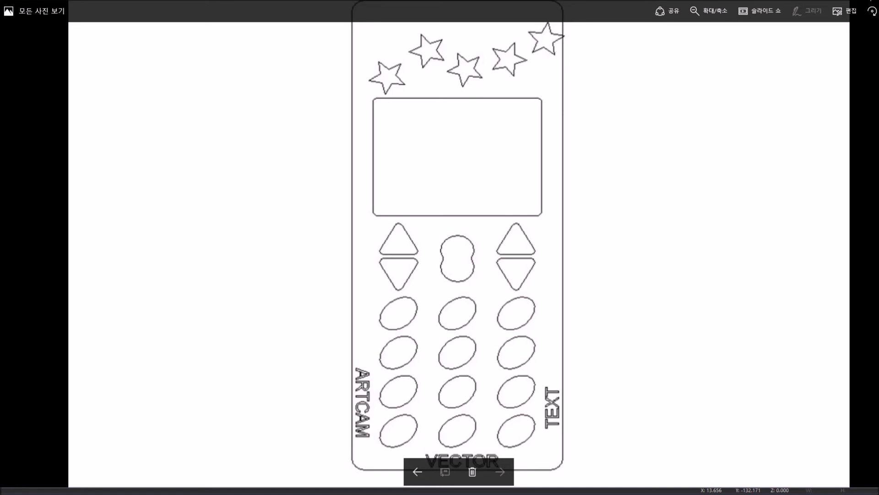
left_click(865, 0)
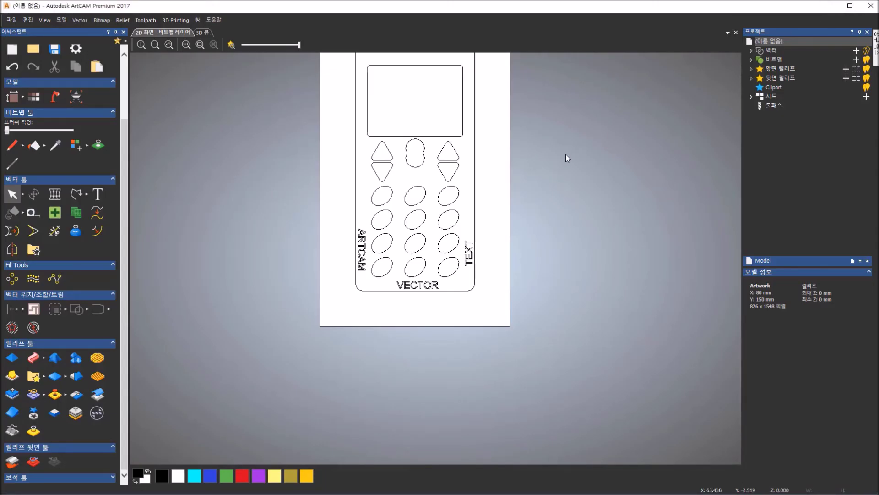
Draw a smooth five-point wavy polyline, about 42 by 15 mm, between the display rectangle and the outline's top edge
scroll(539, 106, "down", 2)
scroll(465, 105, "up", 2)
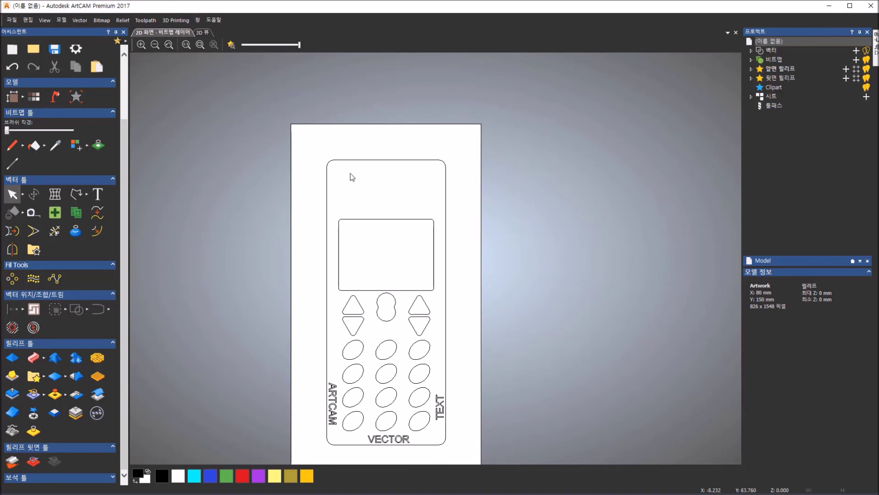
scroll(348, 192, "up", 2)
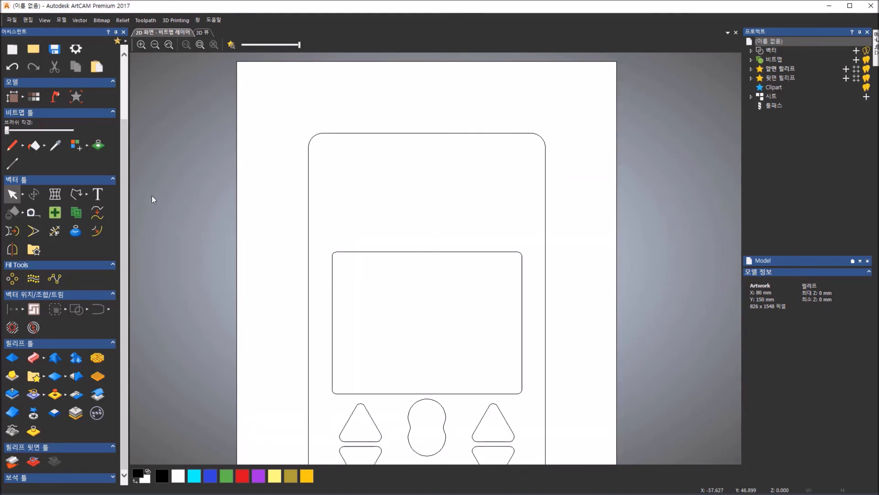
left_click(88, 196)
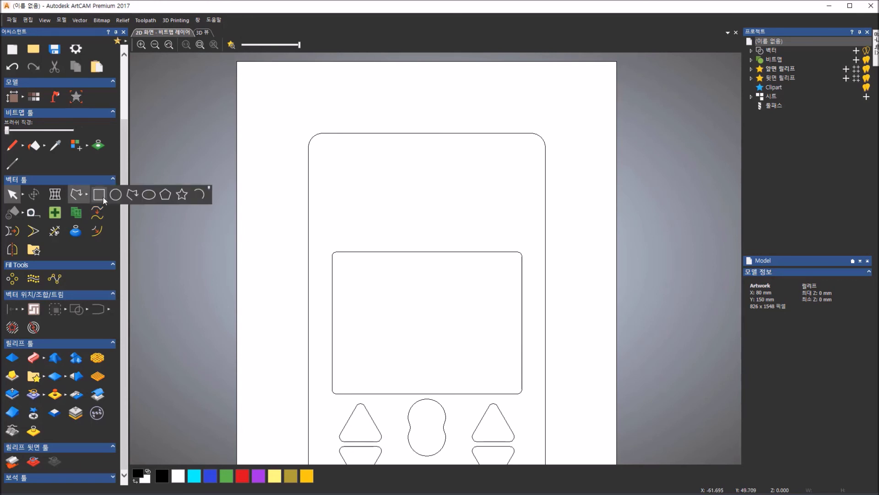
left_click(135, 196)
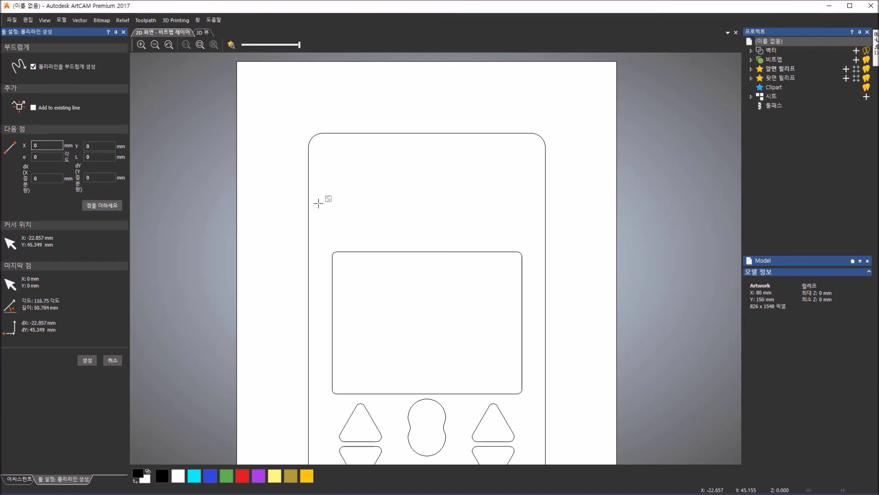
left_click(320, 221)
left_click(367, 180)
left_click(404, 213)
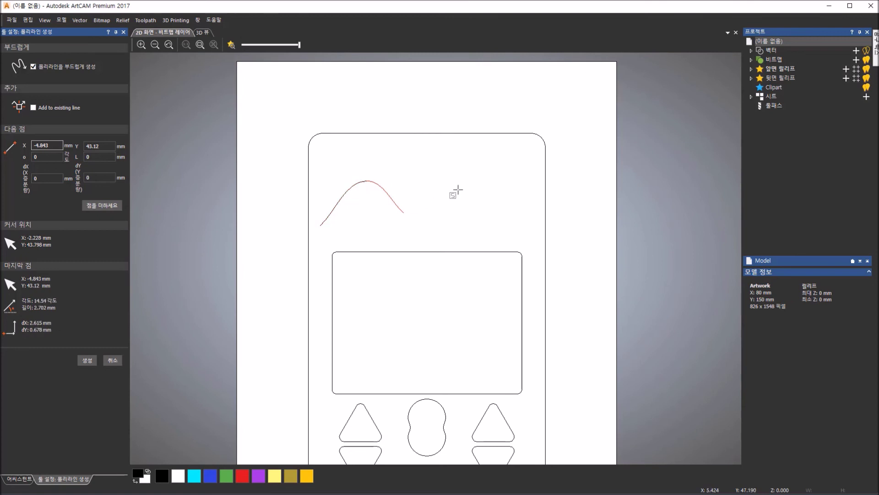
left_click(465, 155)
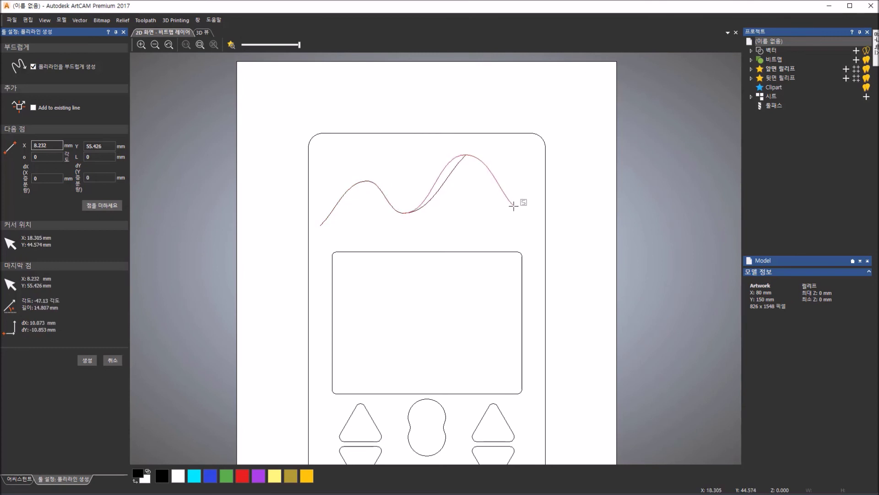
left_click(521, 185)
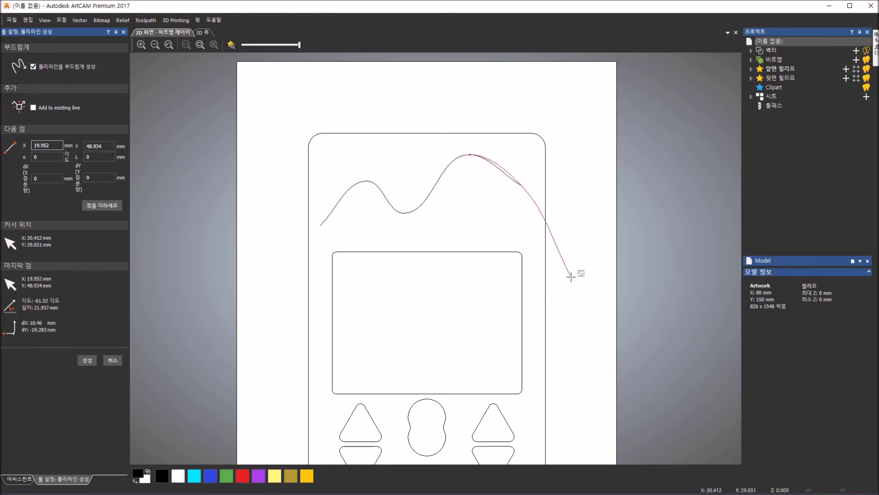
key("Escape")
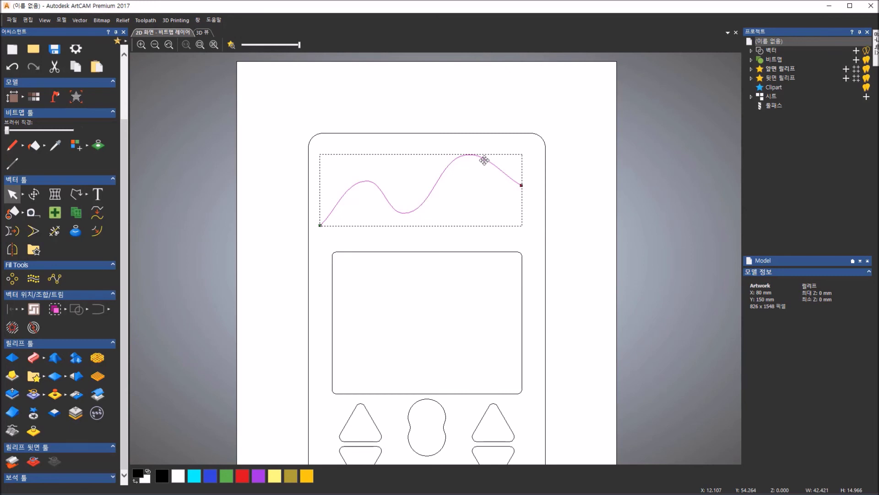
Move the wavy curve slightly right and down to centre it above the display rectangle, and deselect it
left_click_drag(488, 163, 493, 162)
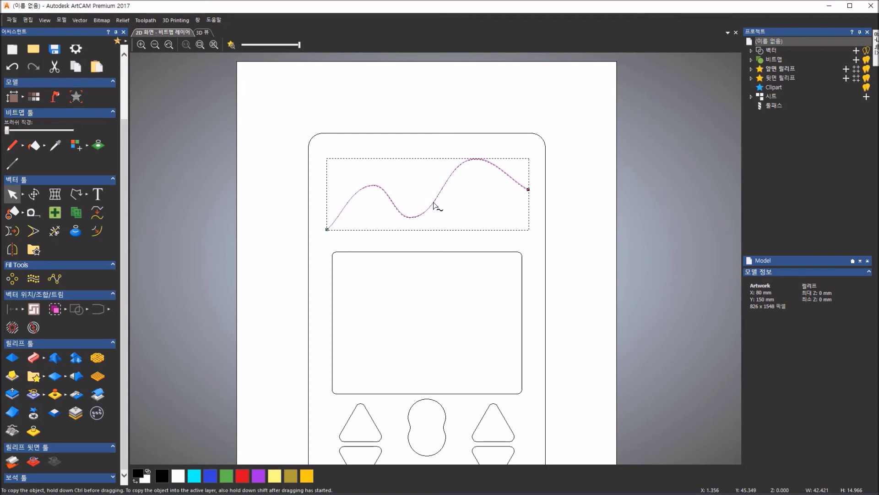
left_click_drag(434, 204, 435, 203)
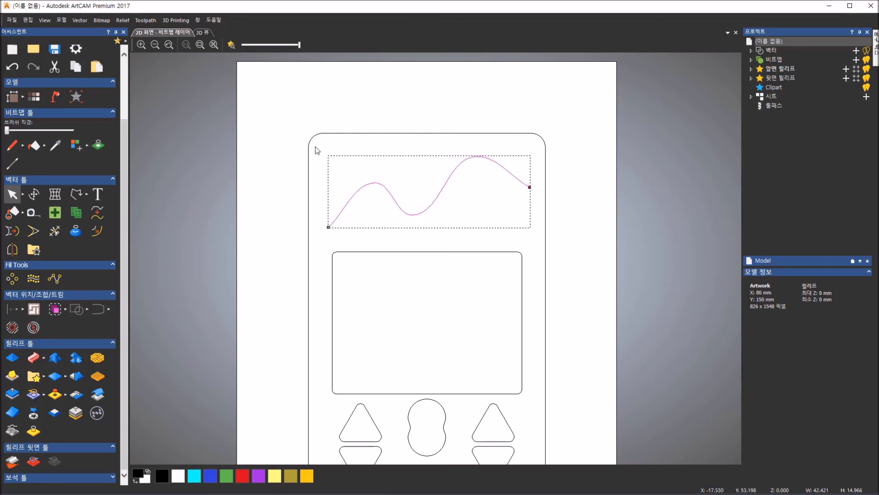
left_click(268, 100)
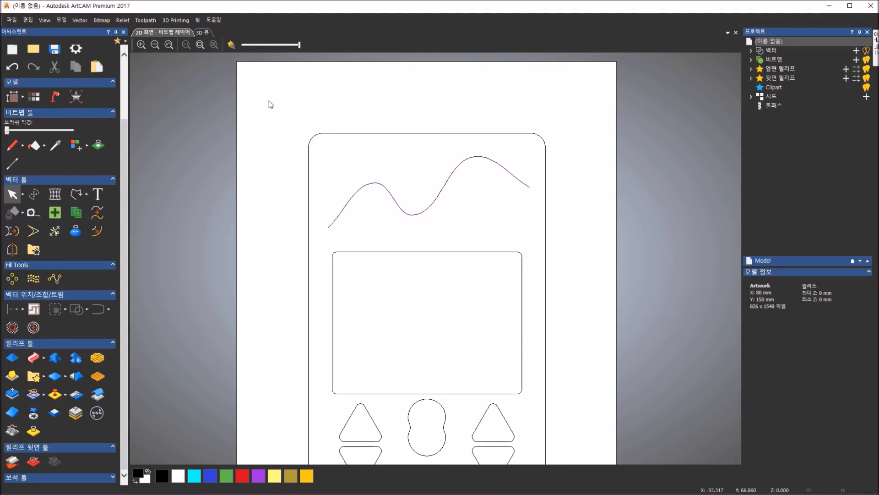
Create a five-pointed star centred at X -28, Y 62 mm with a 4.5 mm long radius and a 2 mm short radius
left_click(86, 194)
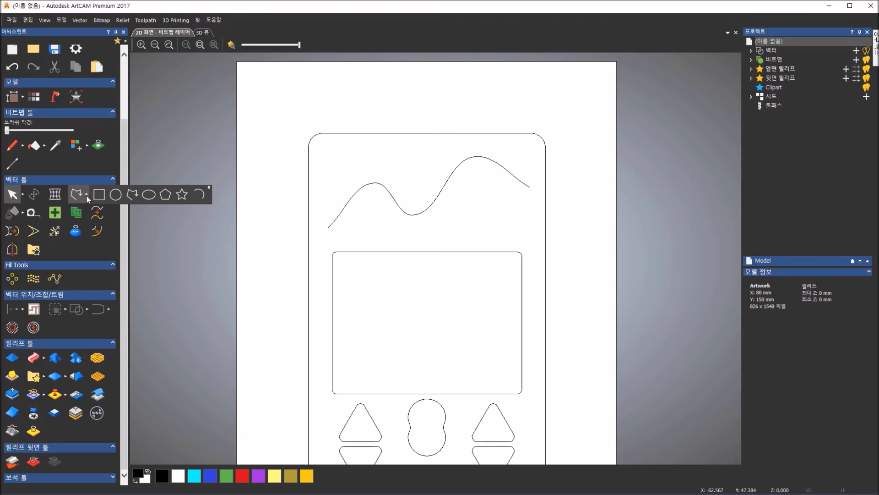
left_click(182, 196)
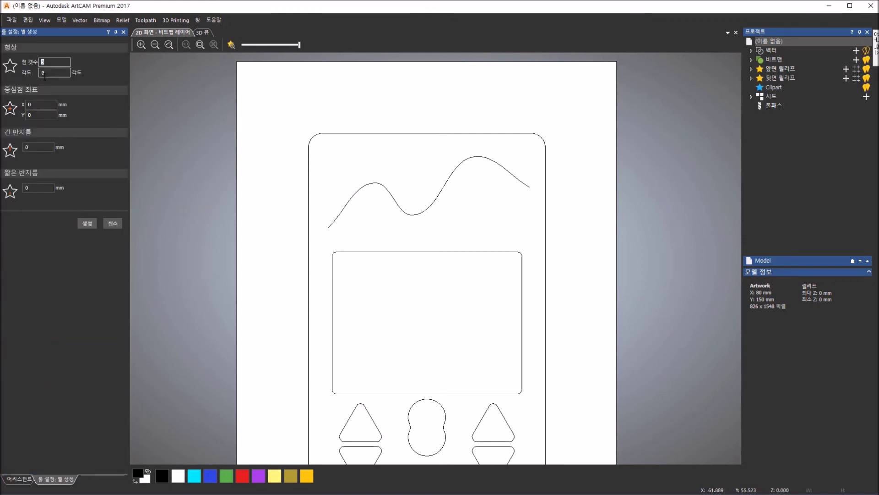
left_click(53, 104)
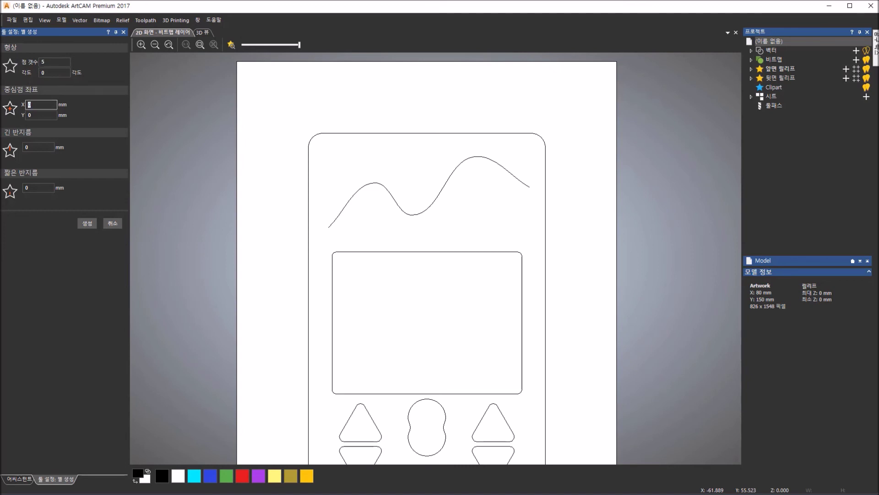
left_click(41, 115)
left_click(27, 147)
type("4.5")
key("Return")
left_click(26, 188)
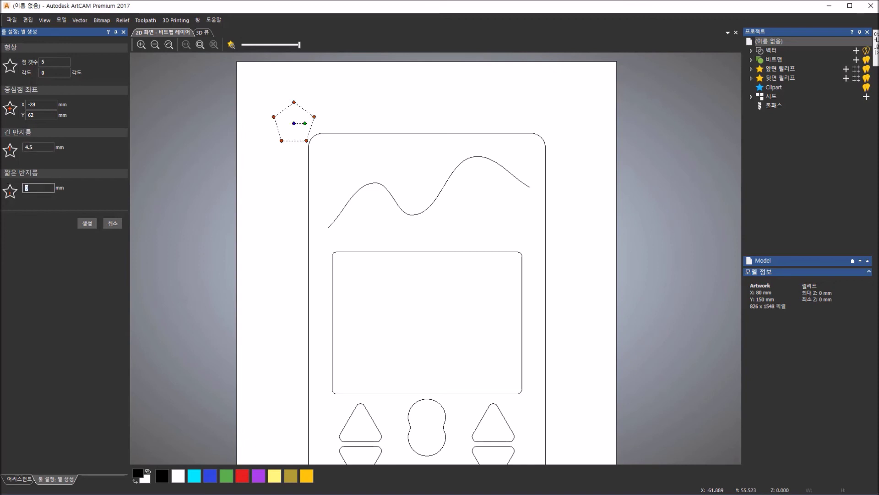
type("2")
key("Return")
left_click(89, 225)
left_click(88, 224)
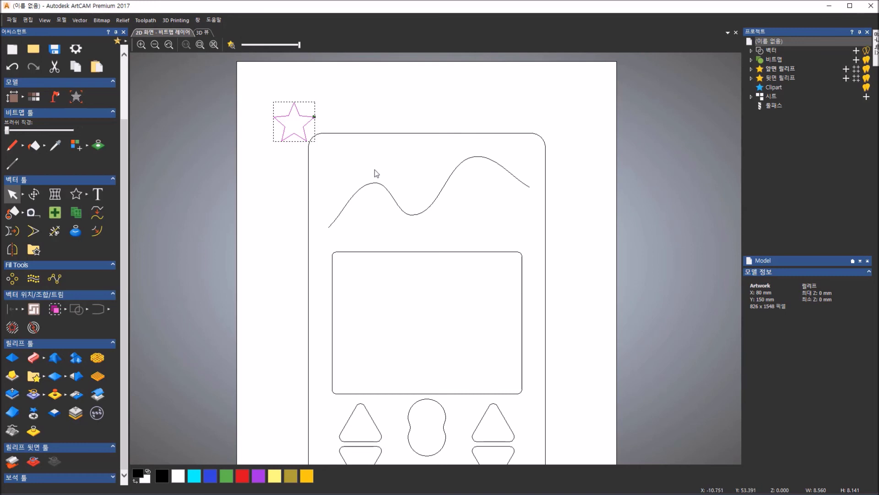
Paste 5 copies of the star along the wavy curve by number, and delete the original star and the curve
left_click(346, 206, "shift")
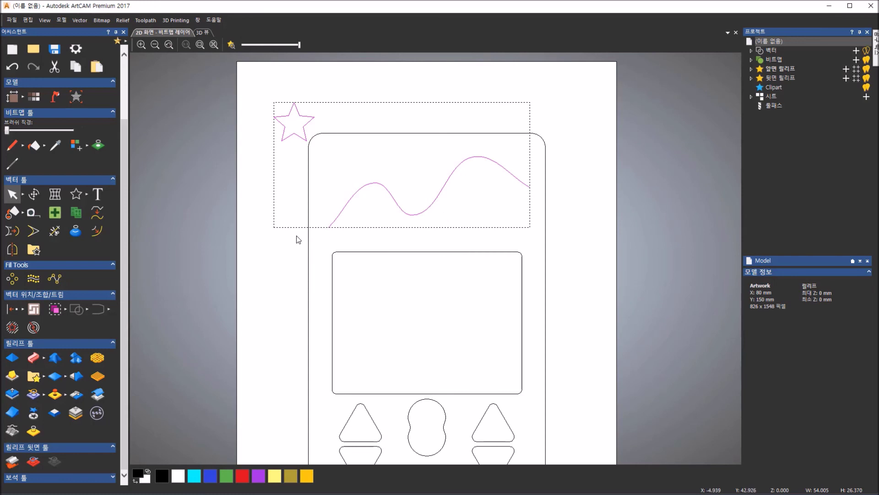
left_click(49, 280)
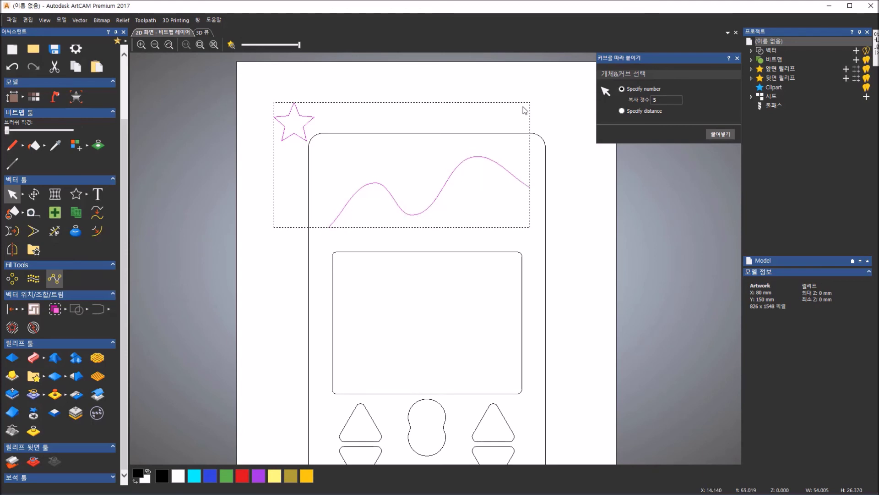
left_click(621, 111)
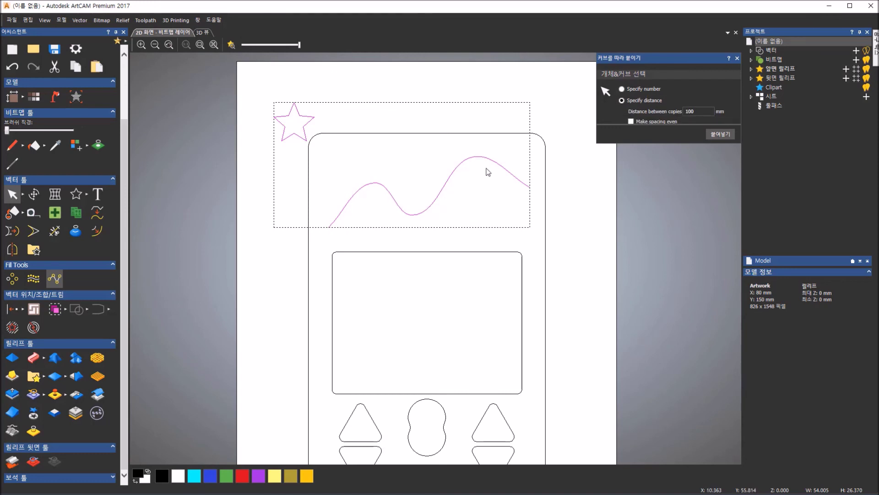
left_click(703, 113)
left_click(622, 89)
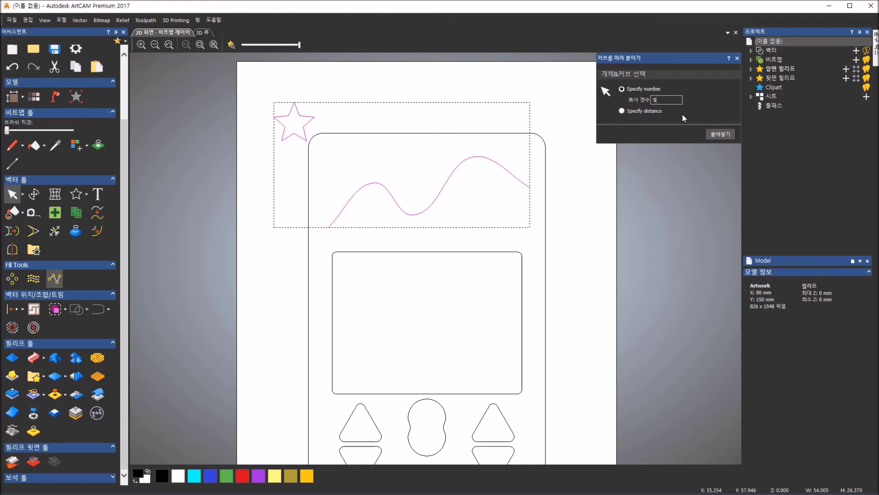
left_click(714, 133)
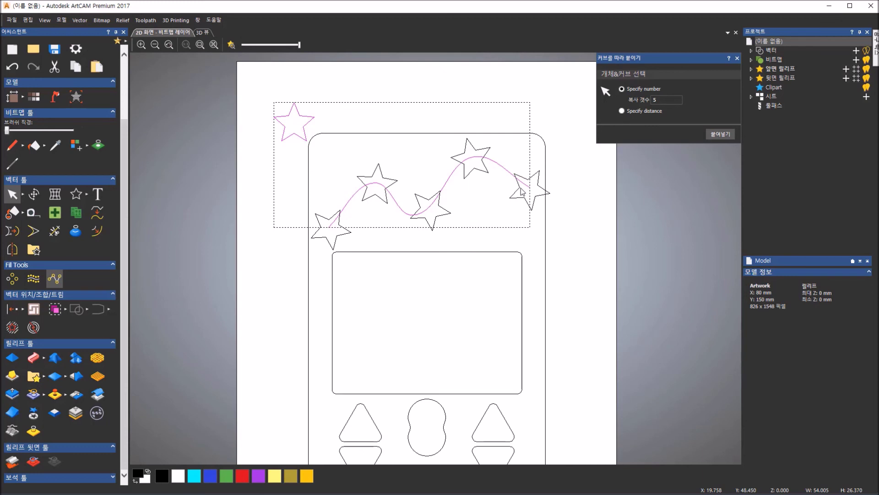
left_click(737, 59)
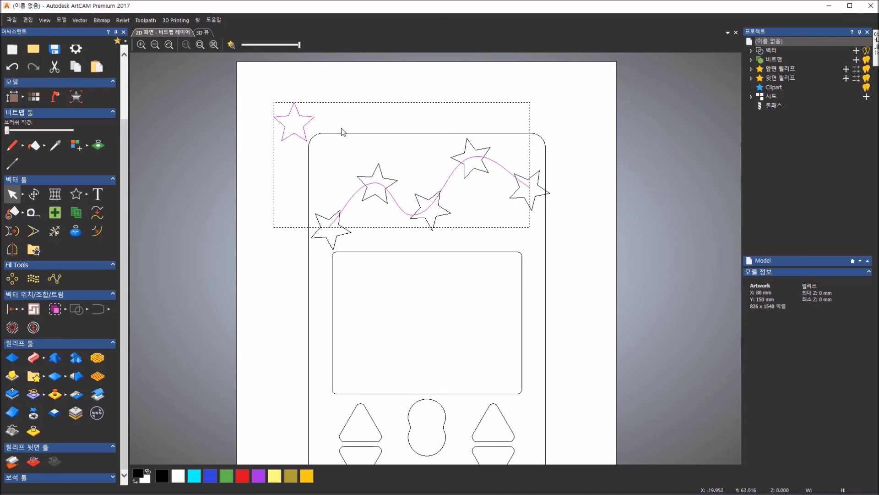
key("Delete")
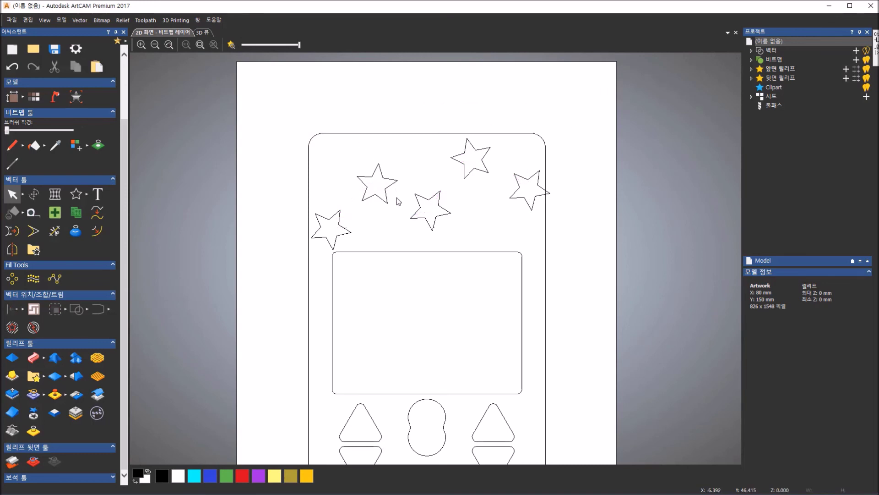
Ungroup the pasted stars above the display rectangle
scroll(517, 276, "down", 1)
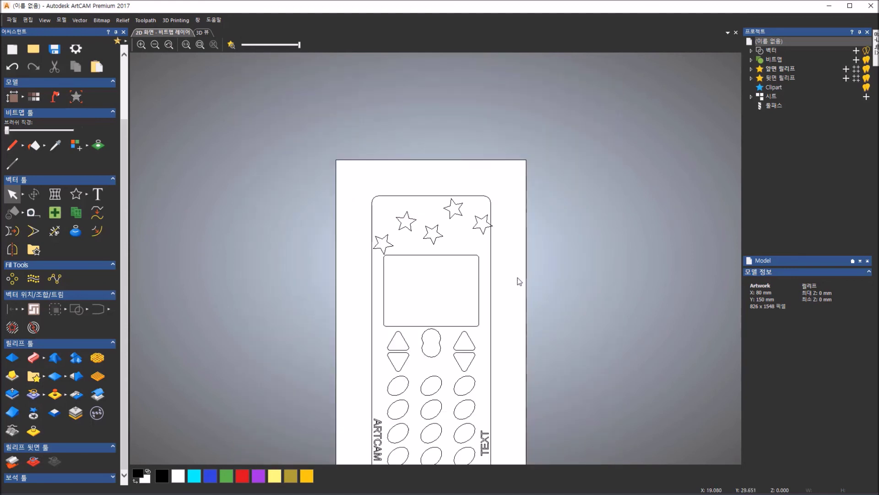
scroll(504, 270, "down", 1)
scroll(458, 260, "up", 2)
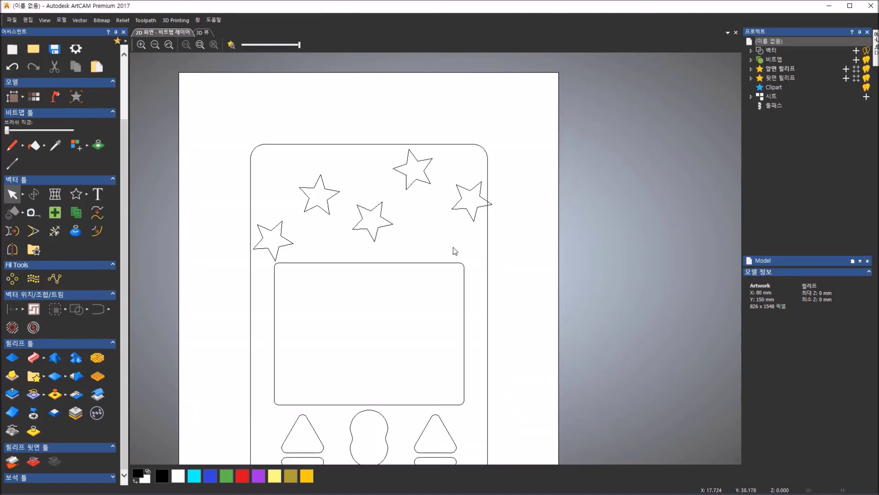
left_click(478, 198)
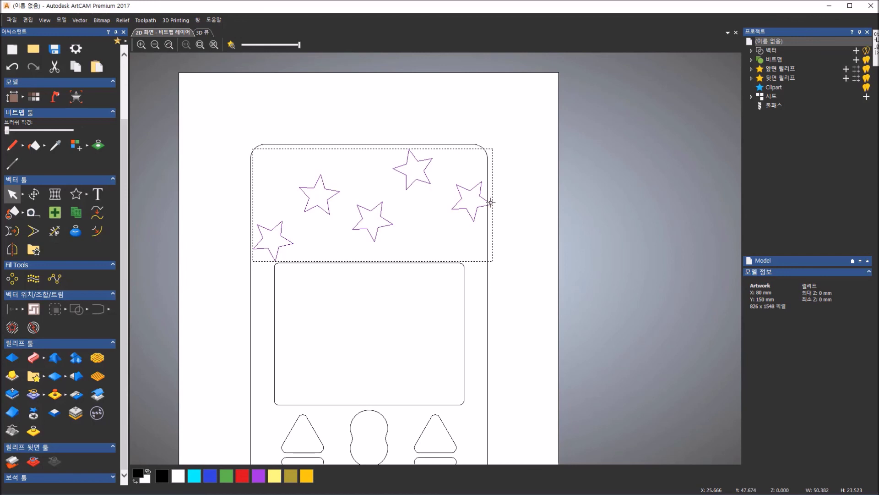
right_click(465, 209)
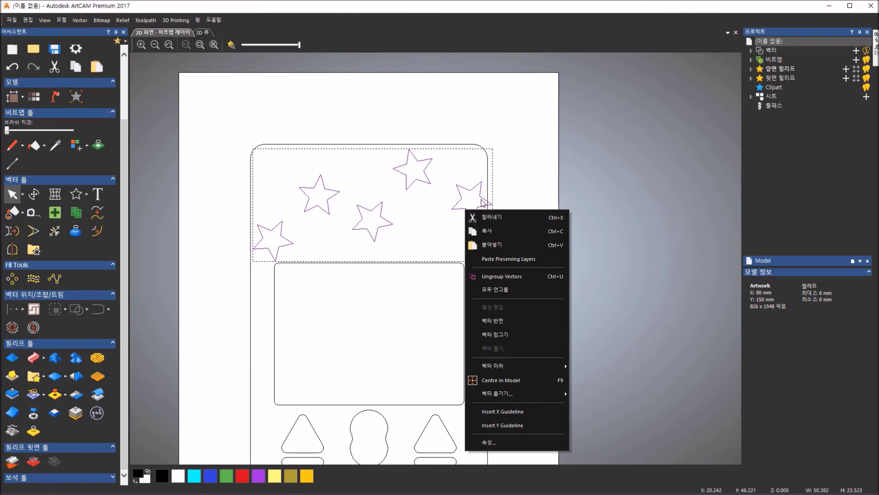
left_click(497, 276)
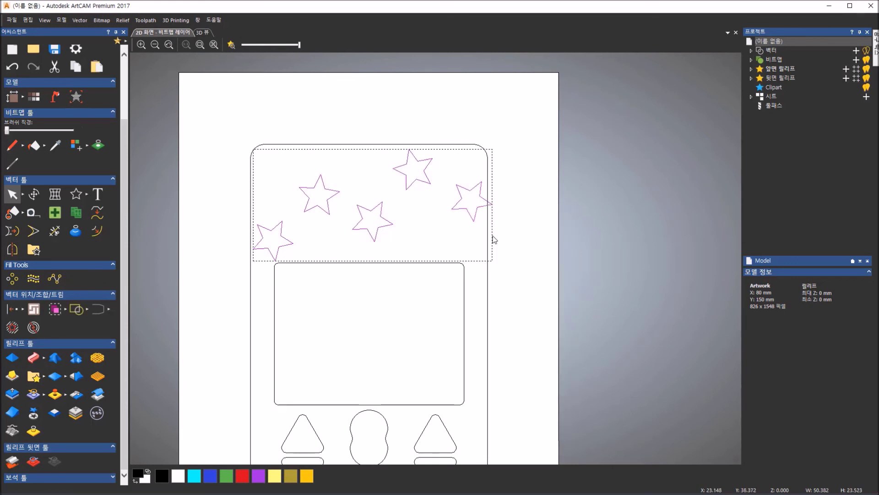
Move the rightmost star slightly left and down so it lies inside the phone outline, deselect it, and fit the whole model in view
left_click(506, 220)
left_click(479, 210)
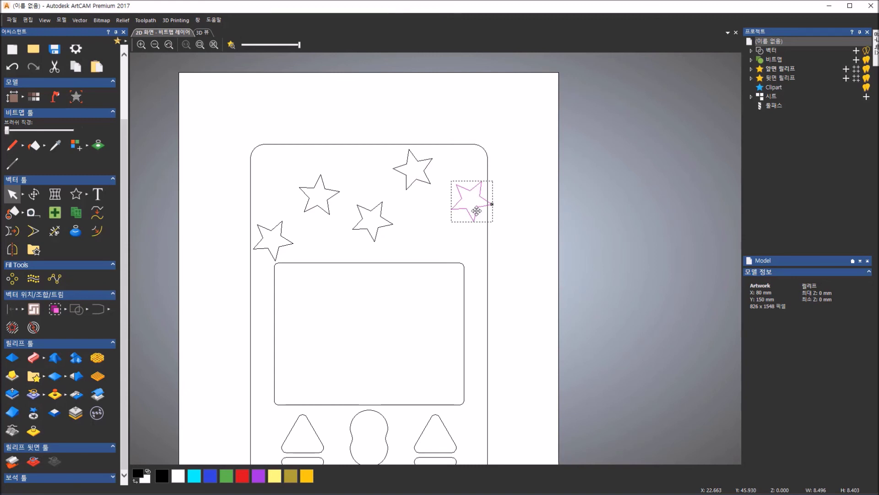
left_click_drag(476, 211, 470, 215)
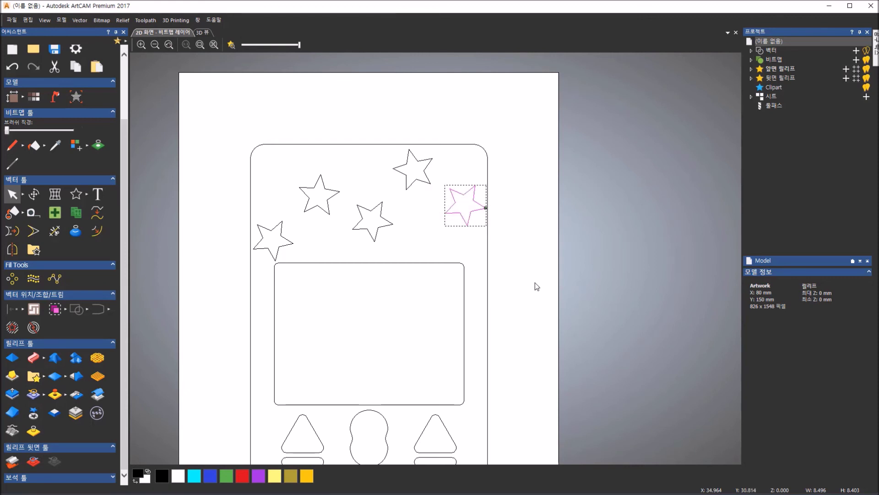
left_click(535, 283)
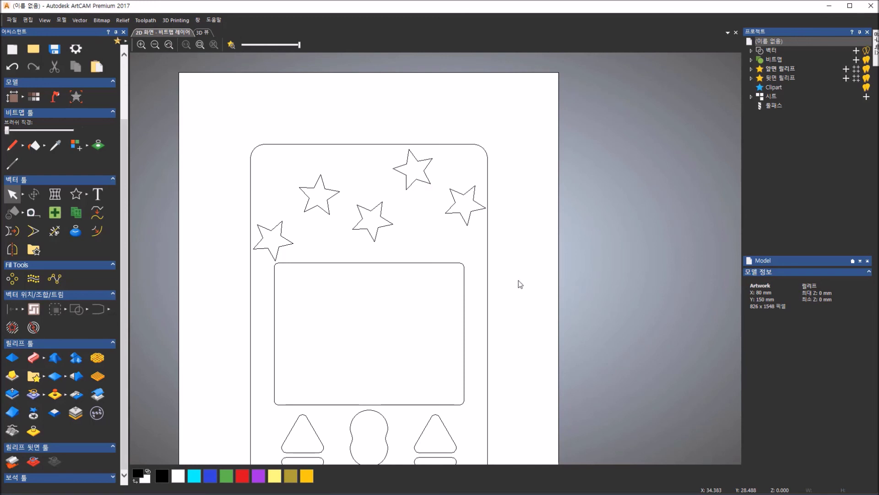
left_click(204, 46)
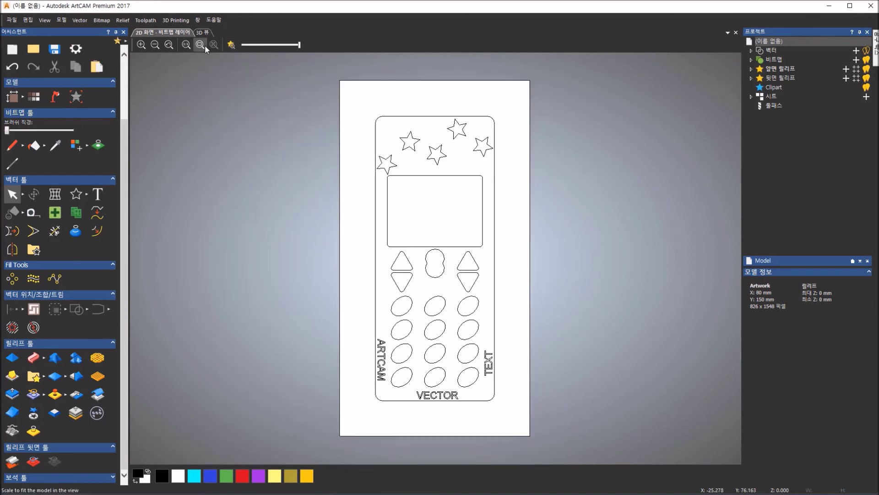